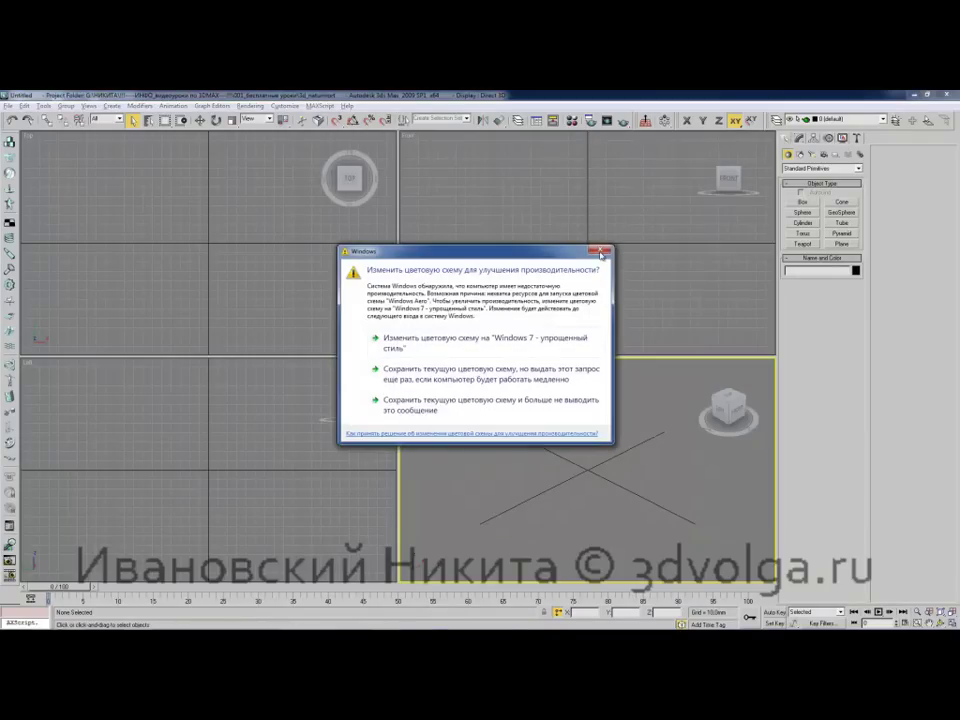
Draw a rectangle spline about 199 mm wide and 115 mm long in the Front viewport.
click(602, 252)
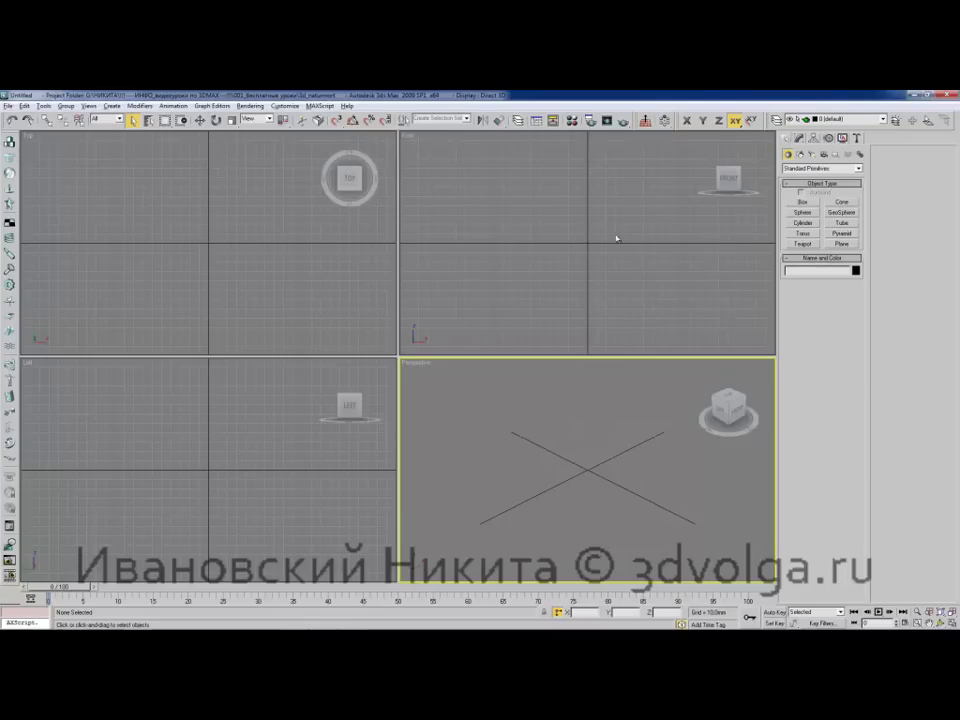
click(799, 138)
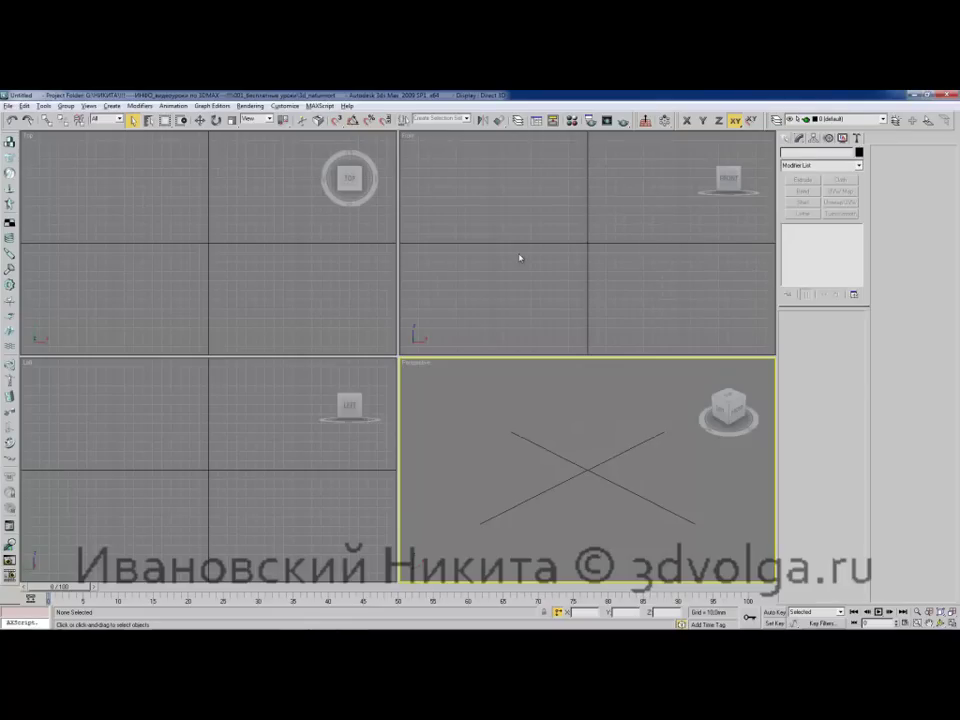
click(788, 138)
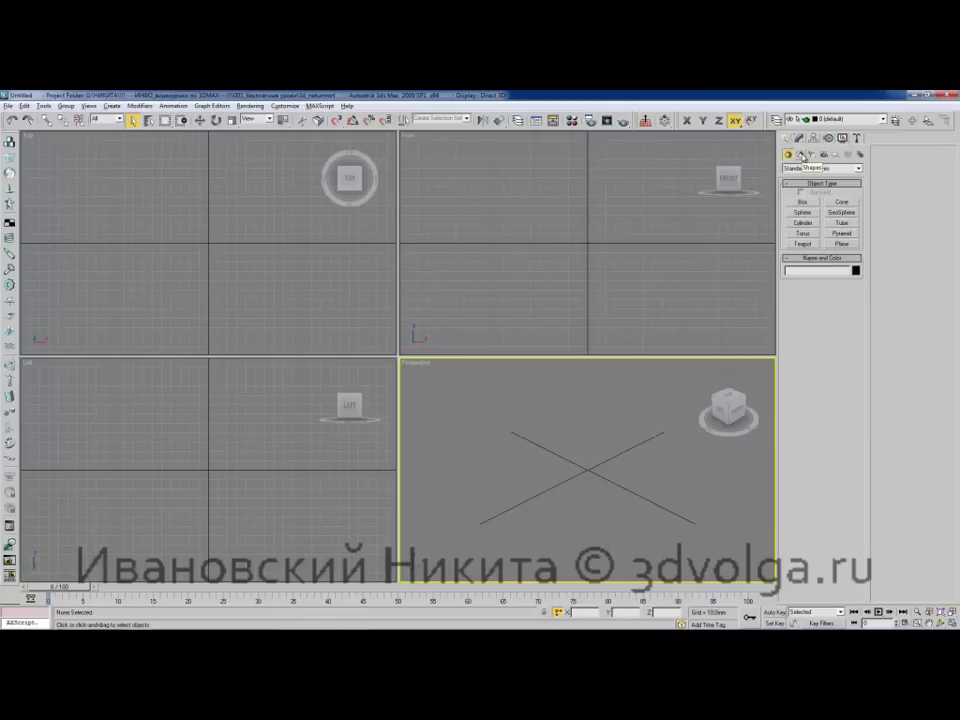
click(801, 155)
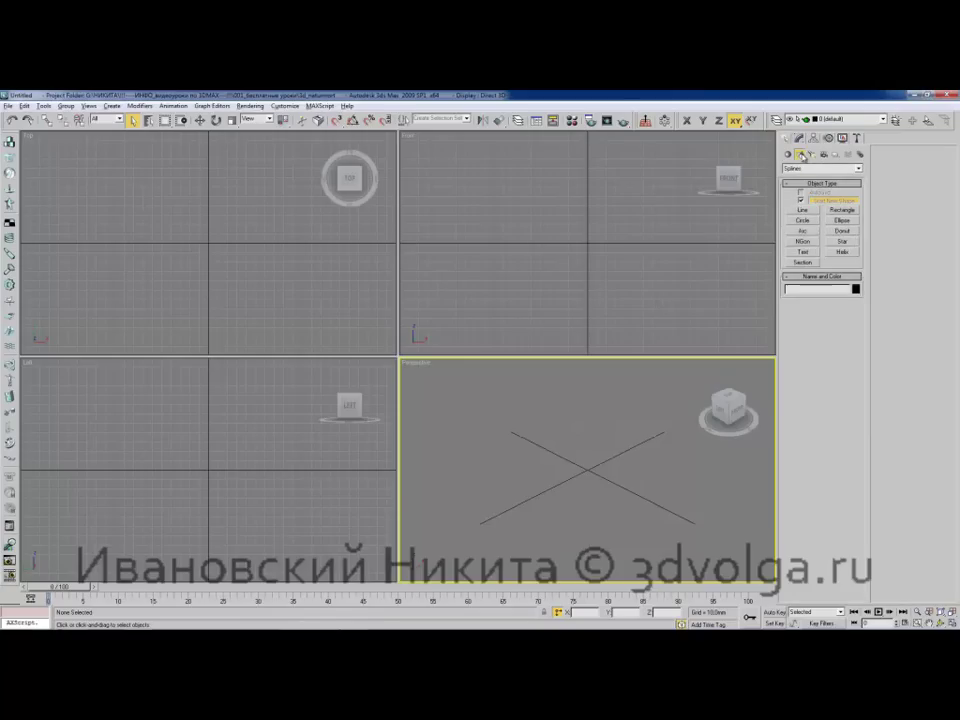
click(842, 210)
drag(486, 201, 672, 308)
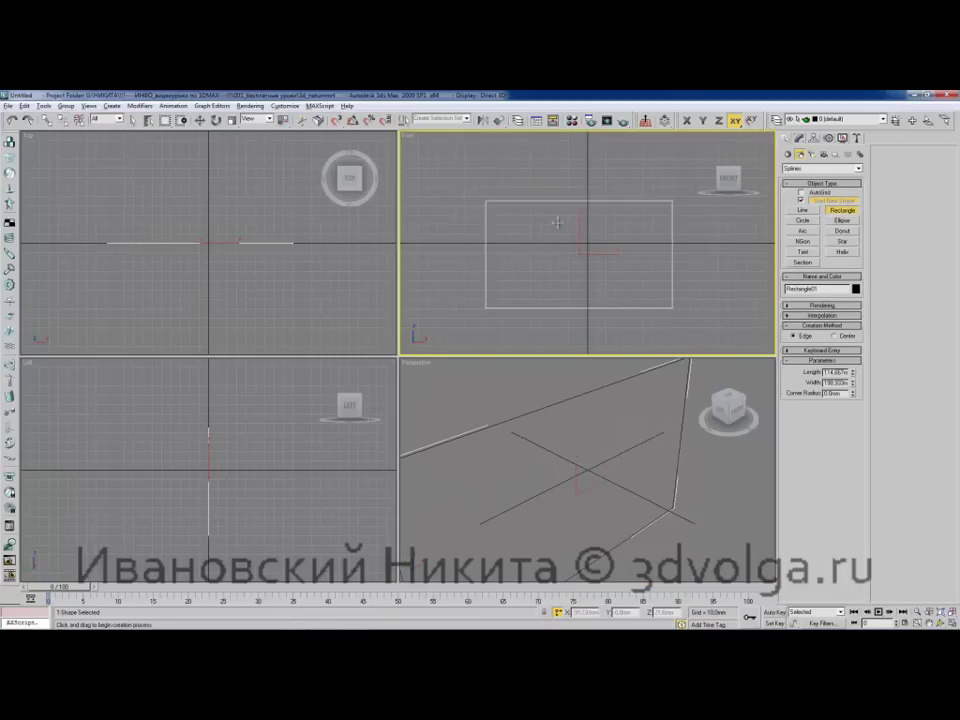
middle_drag(573, 227, 568, 229)
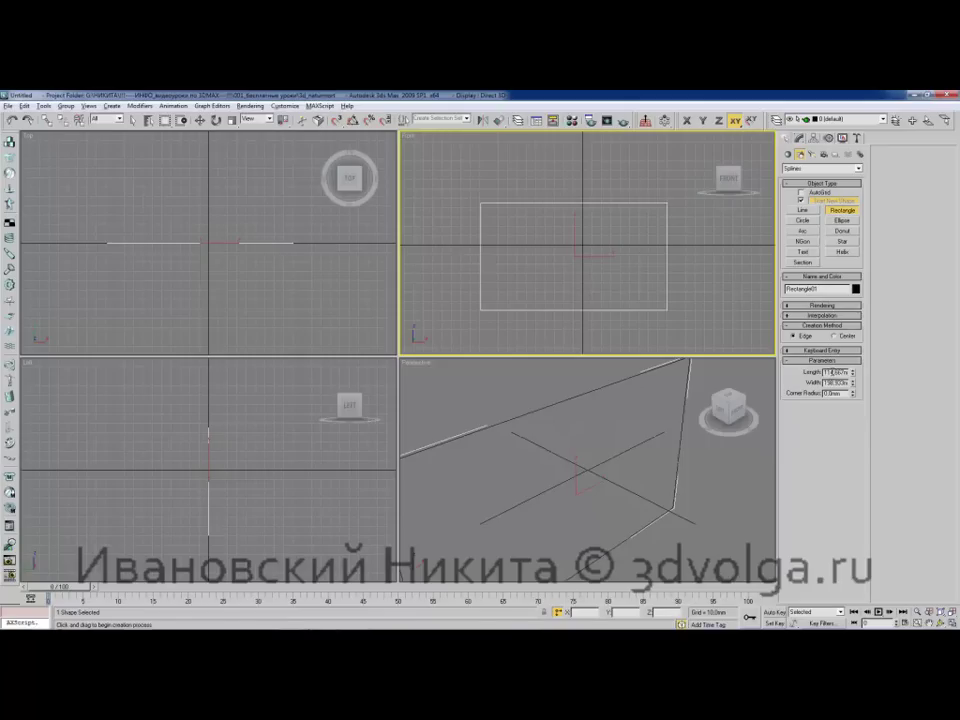
Set the rectangle's width to 170 mm and its length to 120 mm.
double_click(834, 383)
text(150.)
key(Return)
text(17)
double_click(831, 374)
text(120.0)
key(Return)
middle_drag(610, 244, 595, 244)
middle_drag(514, 240, 536, 242)
Move the rectangle about 13.4 mm along the X axis and slightly upward in the Front viewport.
key(w)
middle_drag(560, 223, 553, 229)
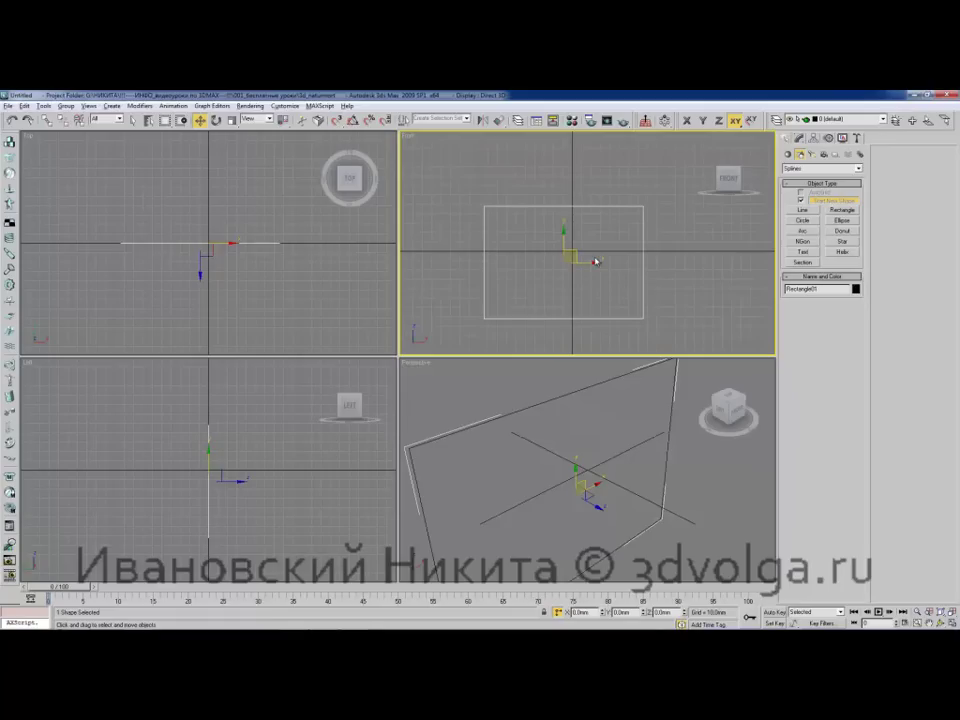
drag(596, 262, 610, 262)
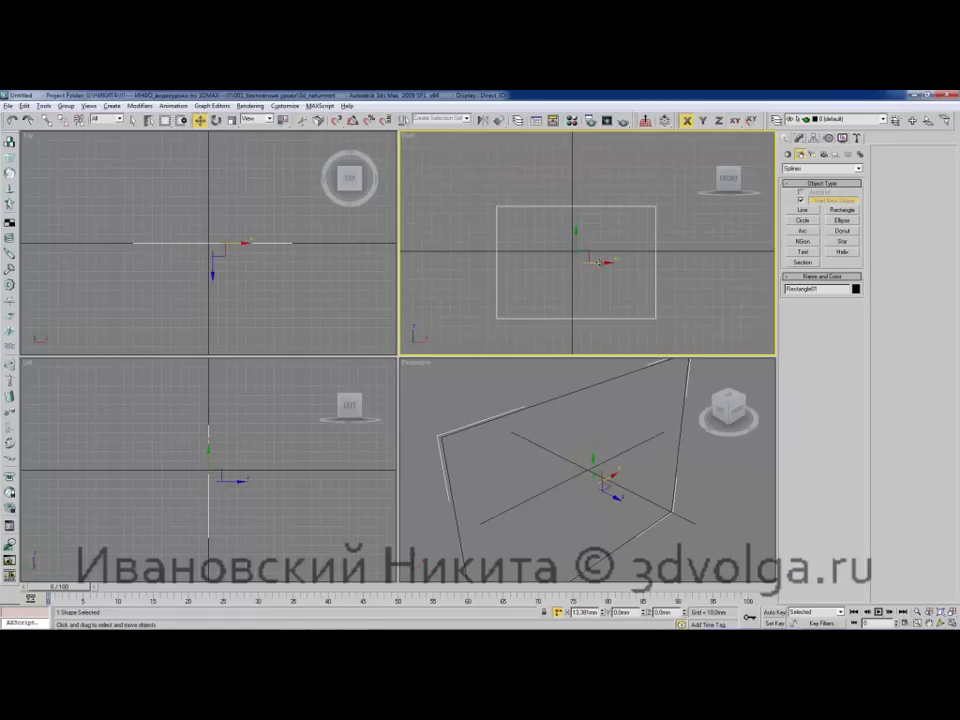
middle_drag(579, 268, 575, 271)
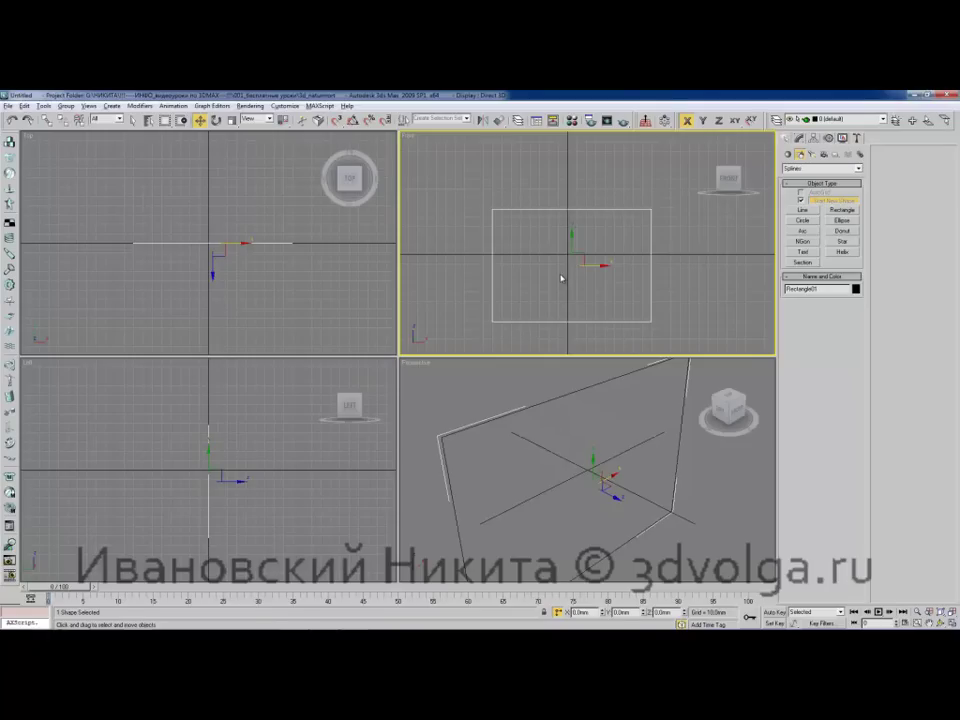
drag(572, 244, 574, 236)
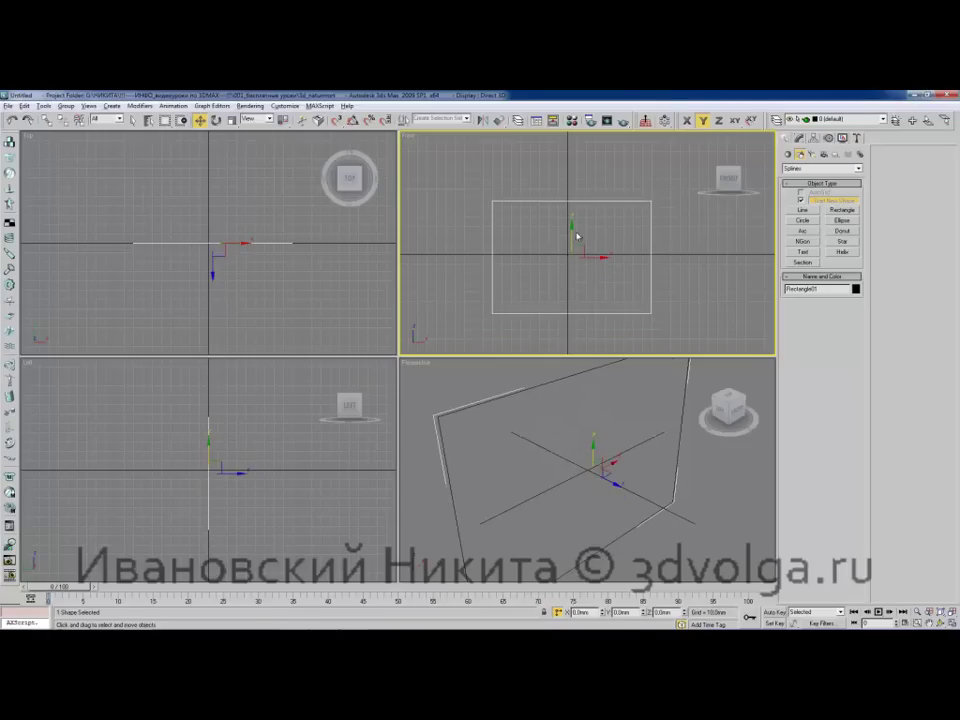
Apply the Sweep modifier to the rectangle.
click(799, 138)
click(857, 164)
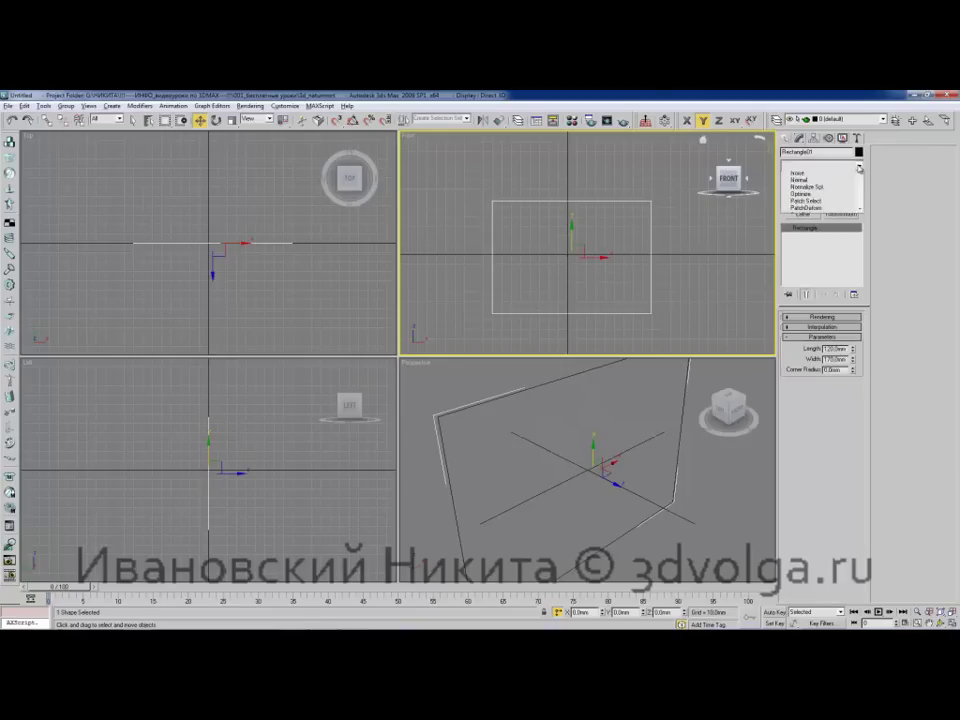
scroll(843, 400, down, 15)
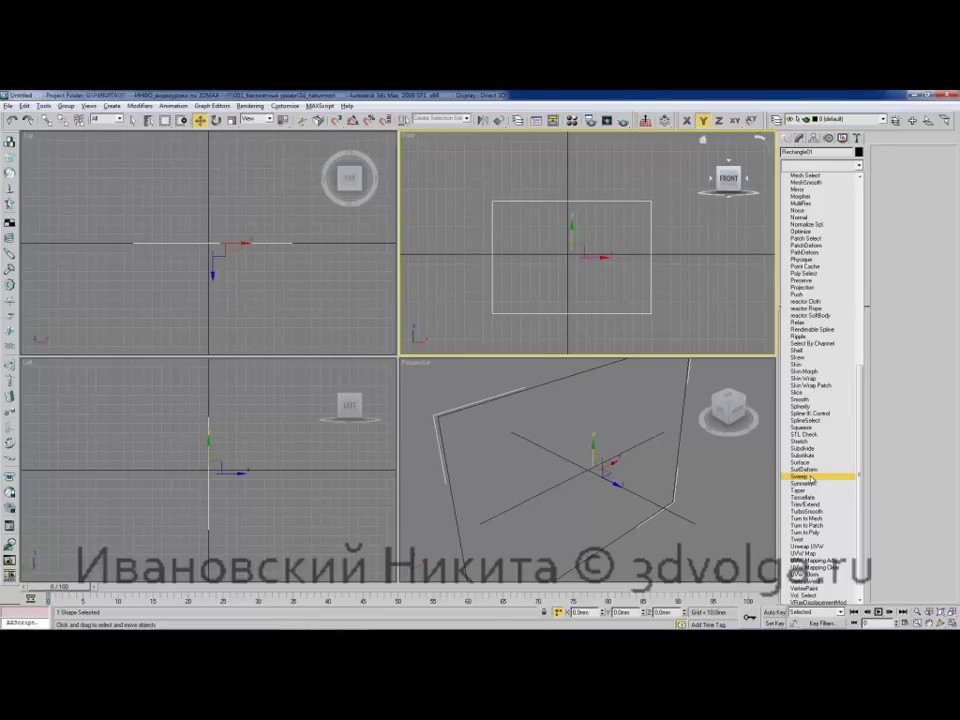
click(811, 478)
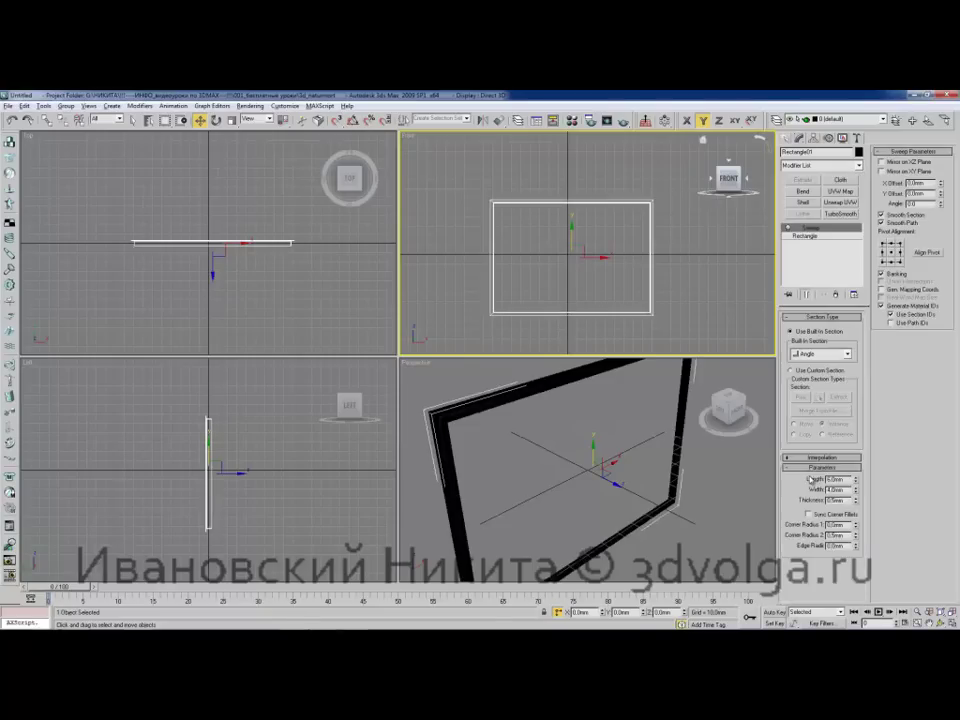
Change the swept frame's object color to grey and maximize the Perspective viewport.
middle_drag(479, 416, 482, 424)
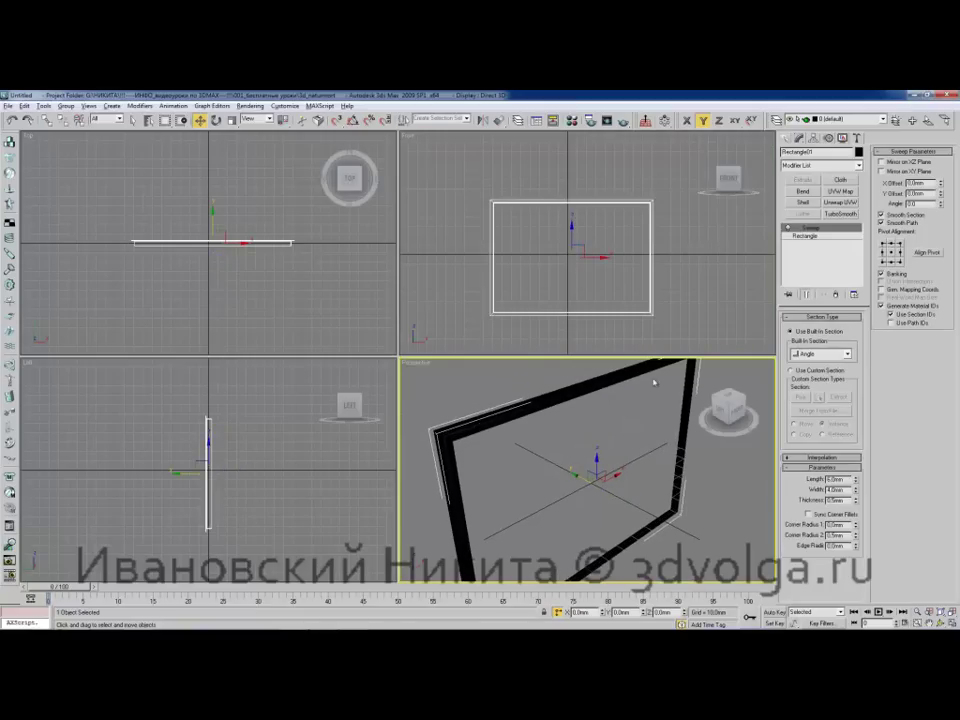
click(859, 152)
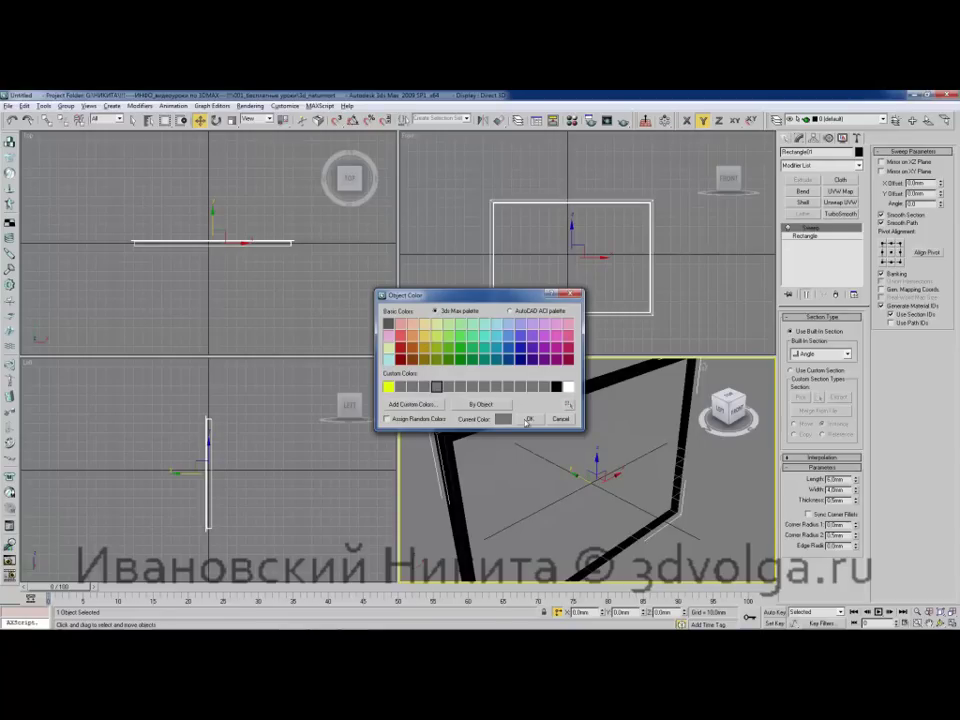
click(529, 418)
scroll(506, 411, up, 3)
scroll(533, 422, down, 3)
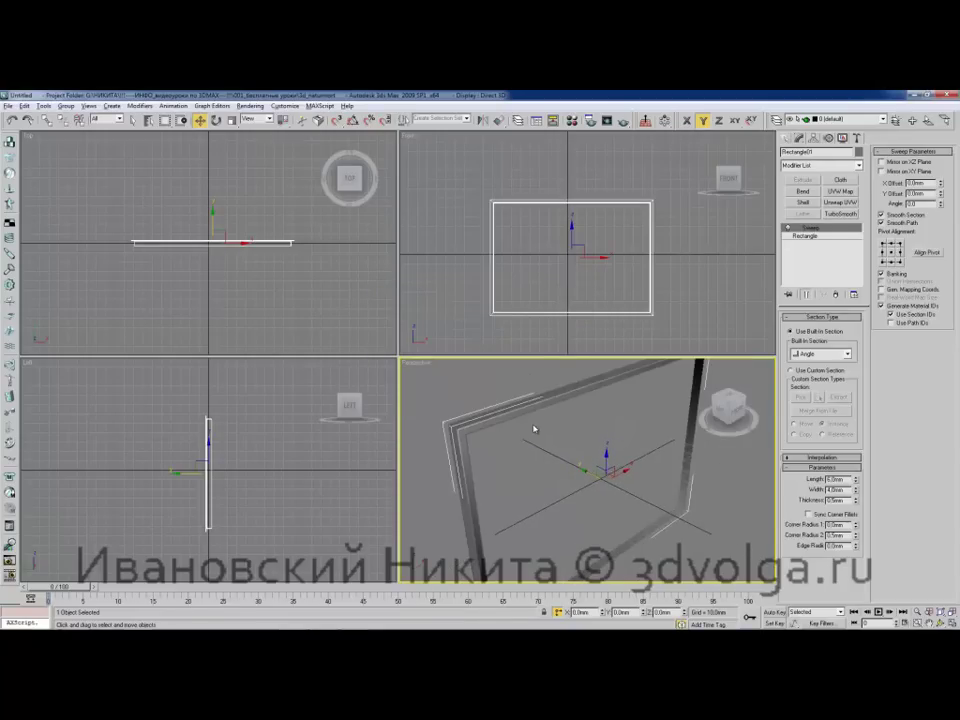
key(alt+w)
alt+middle_drag(471, 374, 457, 330)
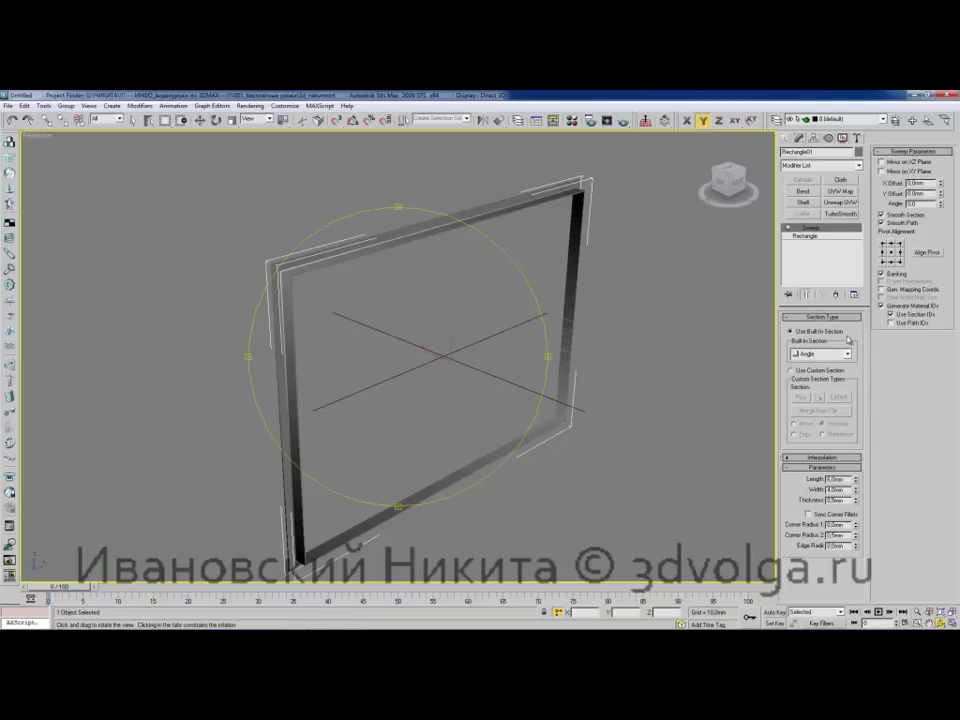
drag(303, 204, 440, 268)
Try the Bar, Channel and Half Round built-in sections on the swept frame, inspecting the profile shape.
click(821, 354)
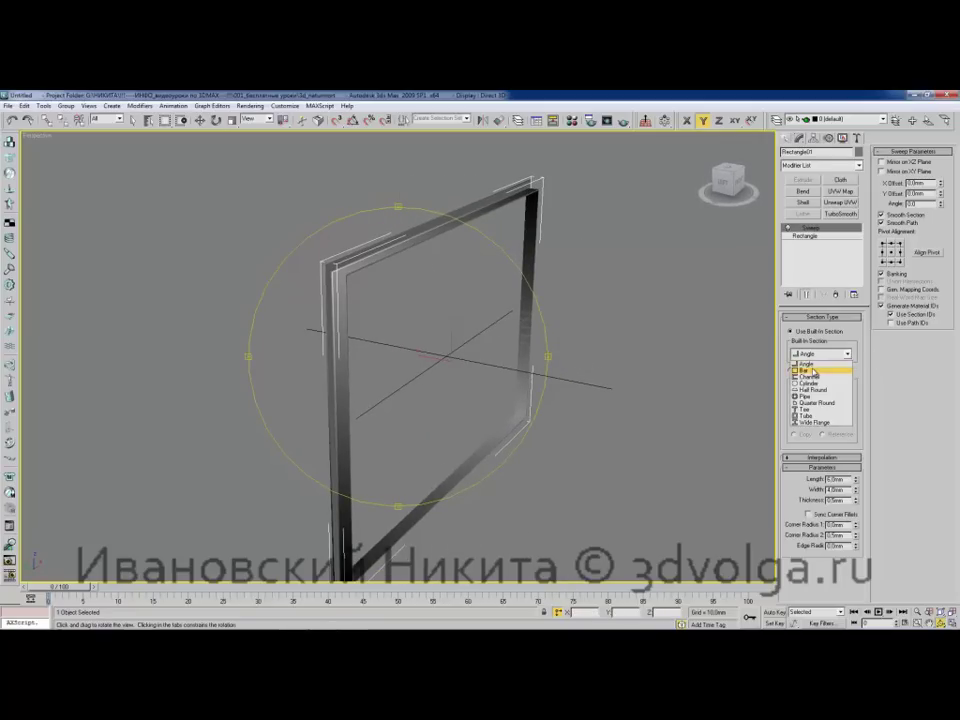
click(812, 371)
click(850, 355)
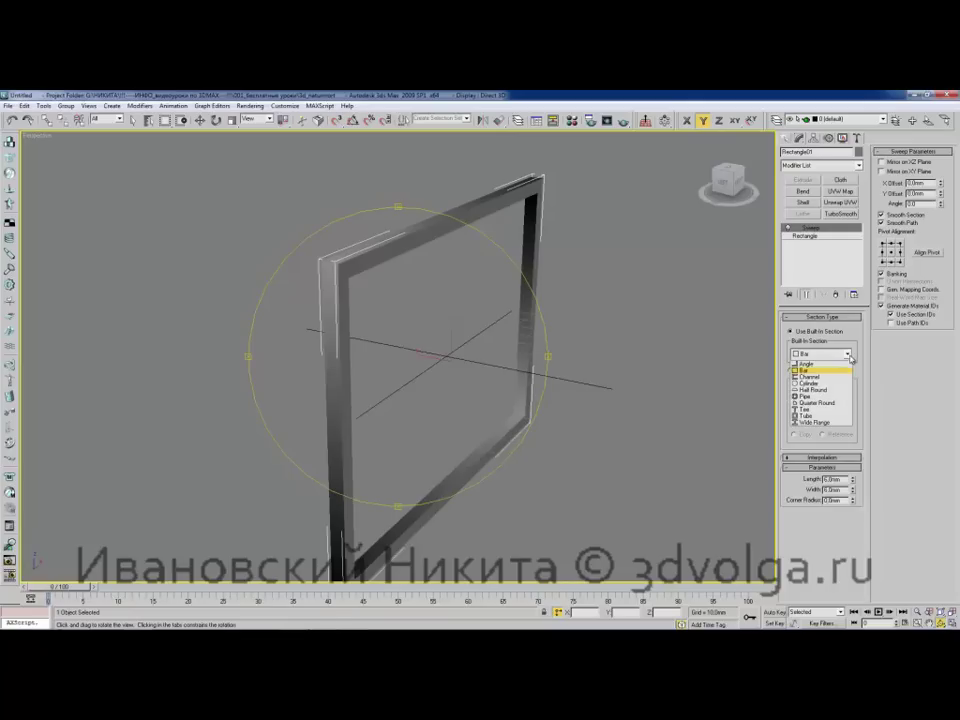
click(808, 376)
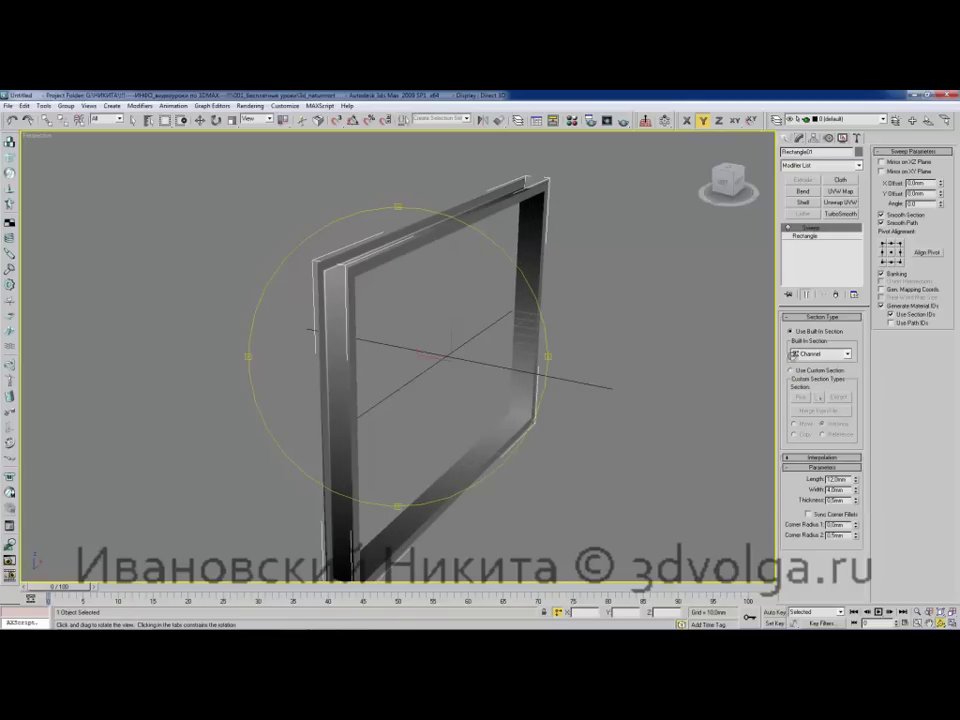
drag(357, 273, 408, 266)
click(847, 354)
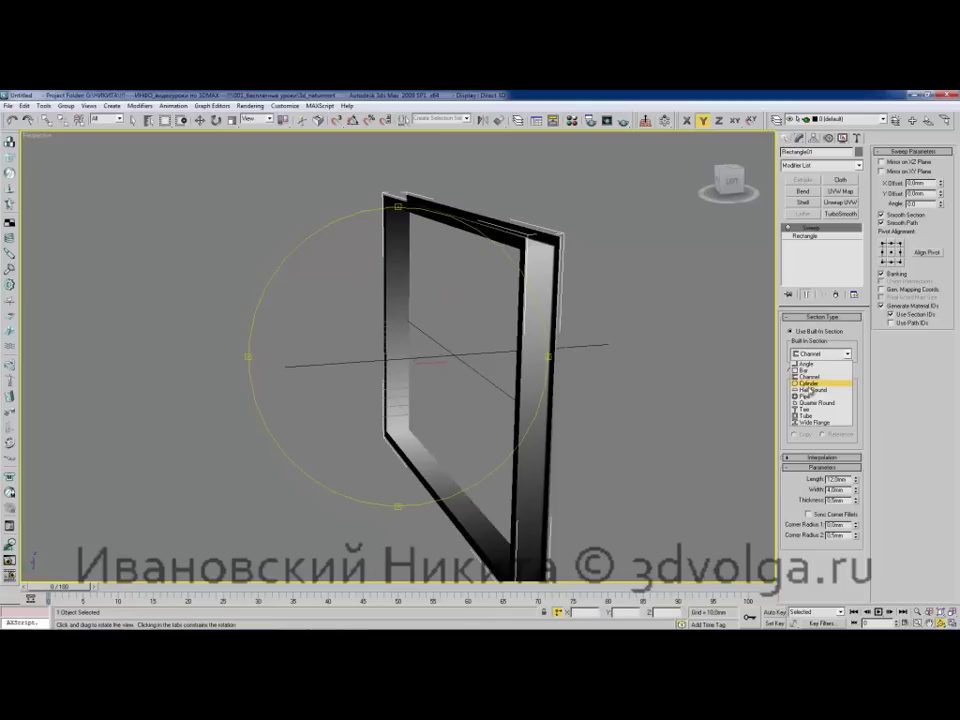
click(811, 389)
drag(491, 285, 371, 289)
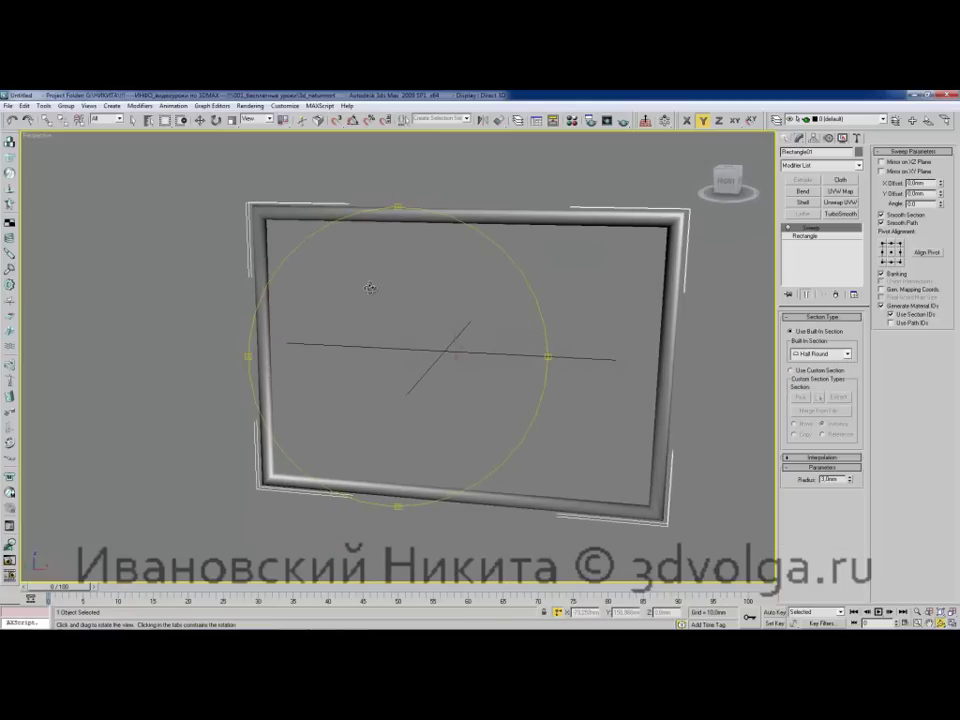
Try further built-in sections on the swept frame, including Pipe, Tee and Tube, inspecting each profile.
click(846, 354)
click(818, 405)
drag(540, 300, 438, 296)
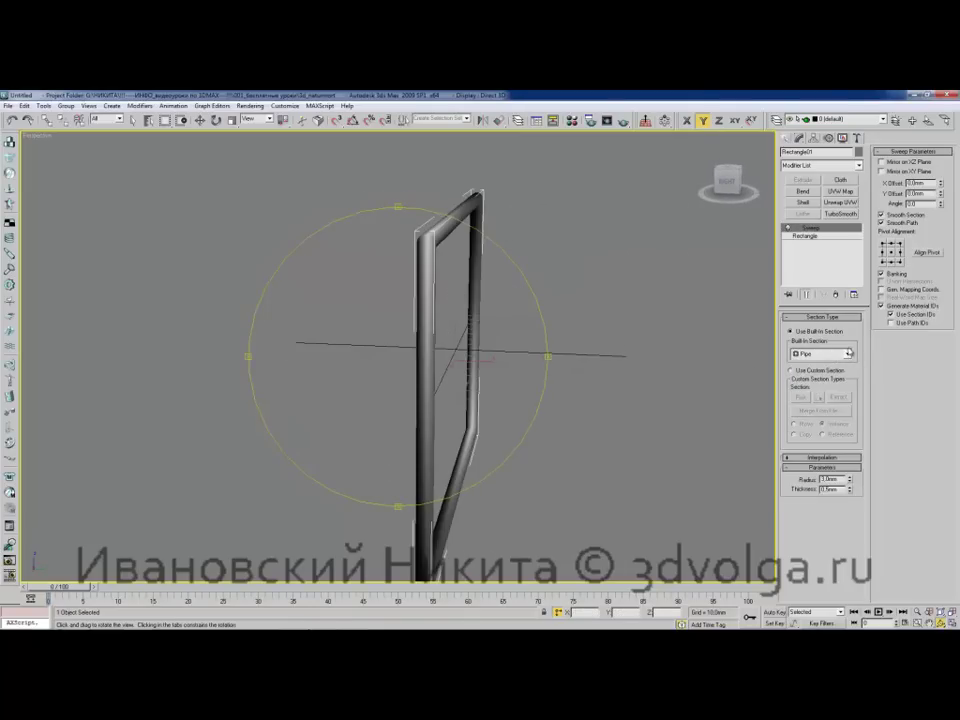
click(847, 354)
click(818, 412)
drag(512, 338, 506, 275)
click(847, 354)
click(805, 409)
mouse_move(411, 265)
mouse_down()
mouse_move(437, 272)
mouse_move(429, 272)
mouse_up()
click(847, 355)
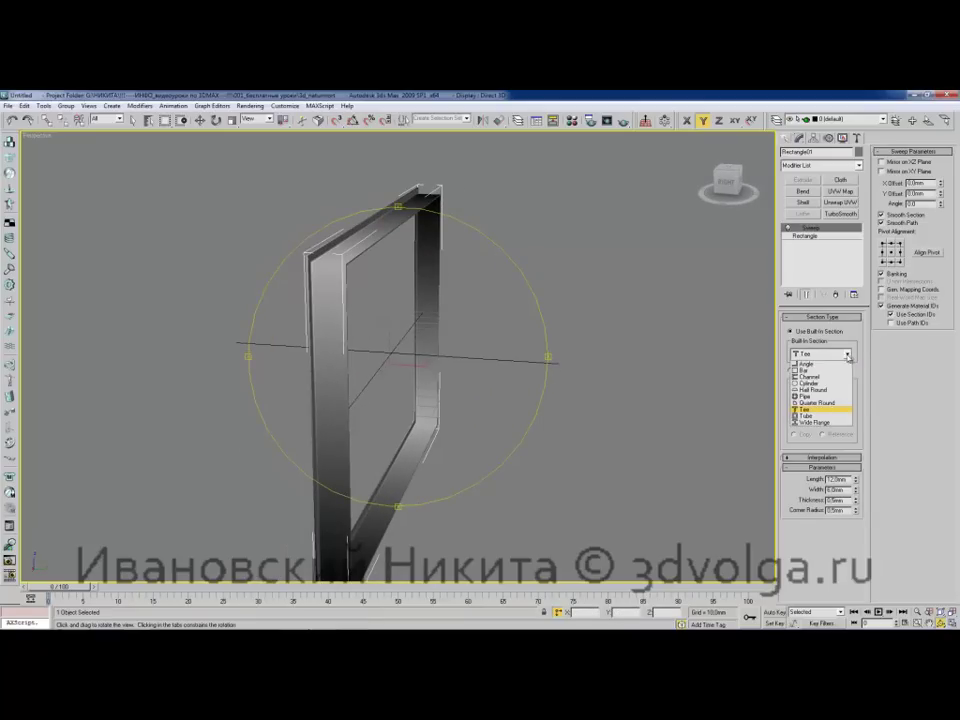
click(806, 416)
drag(430, 282, 499, 281)
mouse_move(422, 287)
mouse_down()
mouse_move(422, 275)
mouse_move(430, 289)
mouse_up()
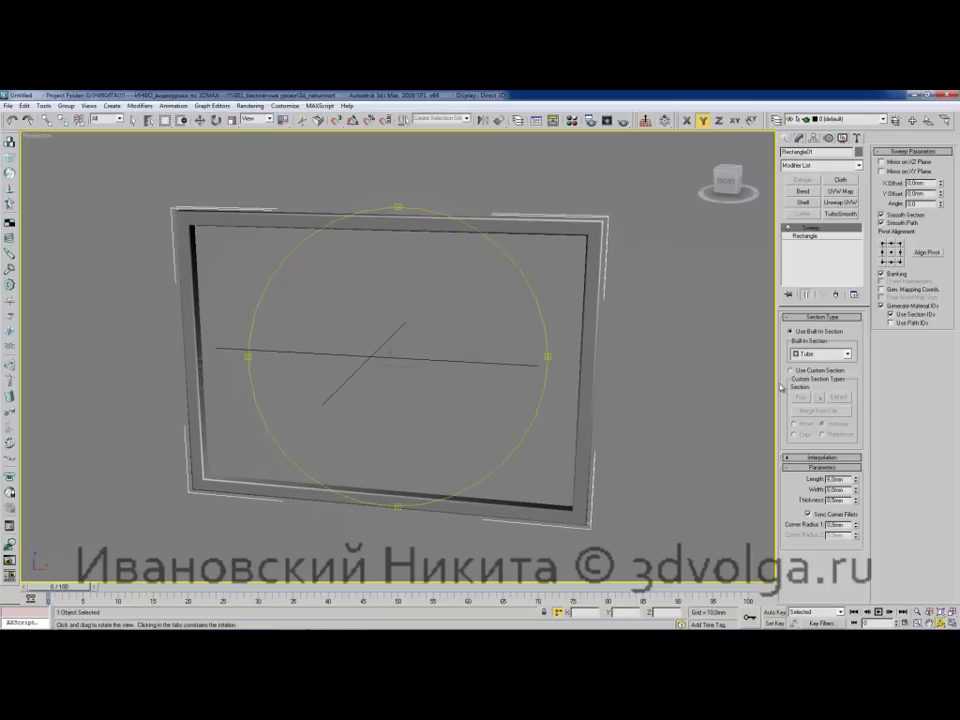
Set the sweep's built-in section to Half Round and increase its radius to about 6.78 mm.
click(820, 355)
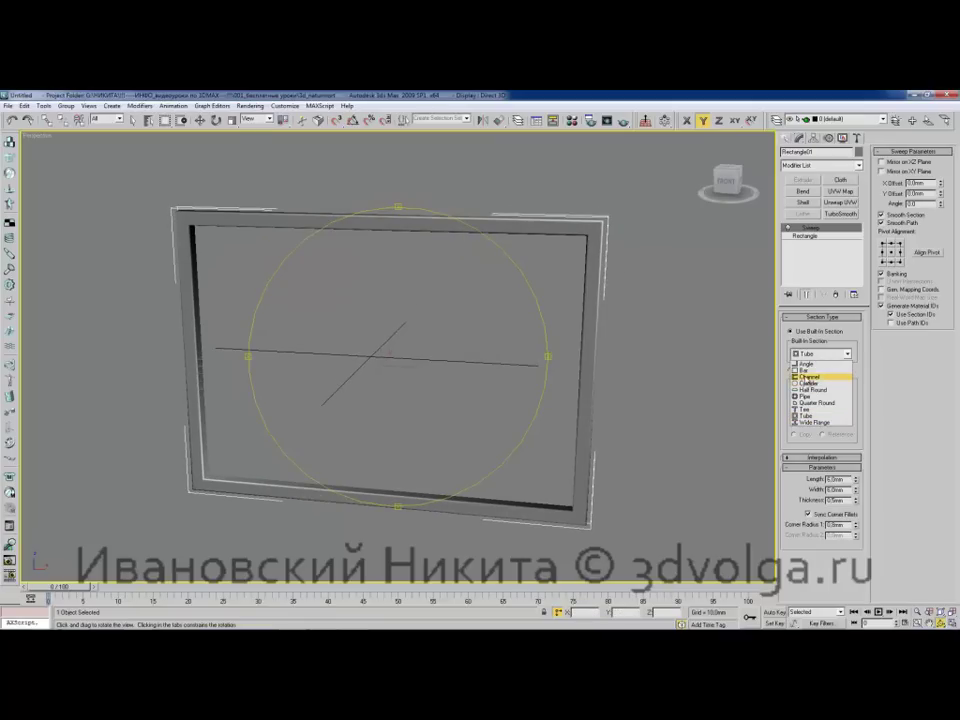
click(810, 390)
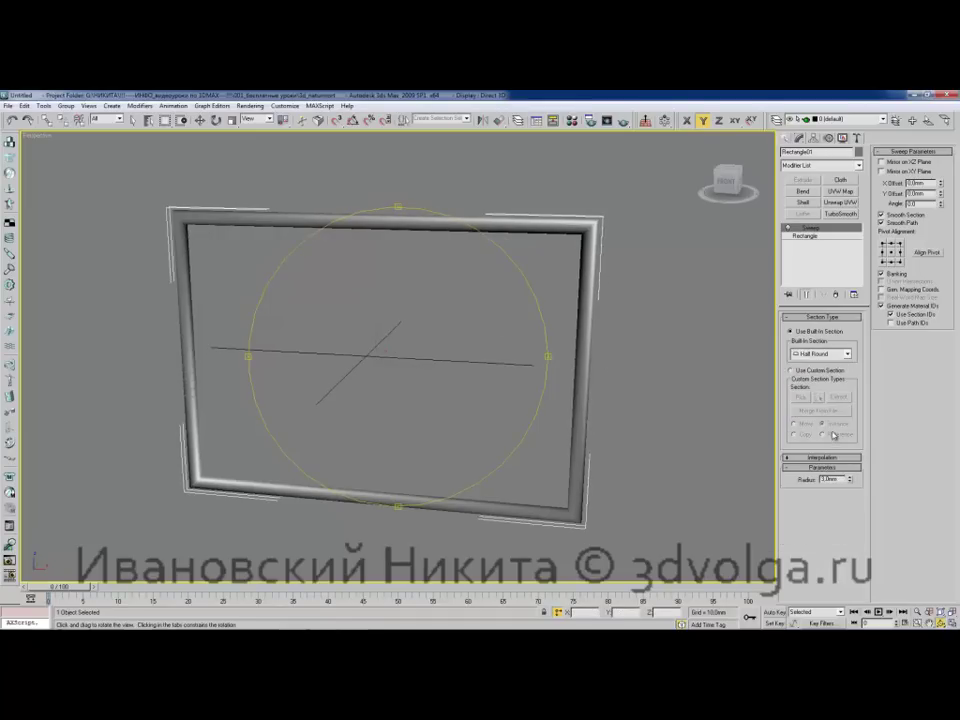
drag(850, 481, 861, 414)
mouse_move(413, 302)
mouse_down()
mouse_move(405, 308)
mouse_move(413, 302)
mouse_up()
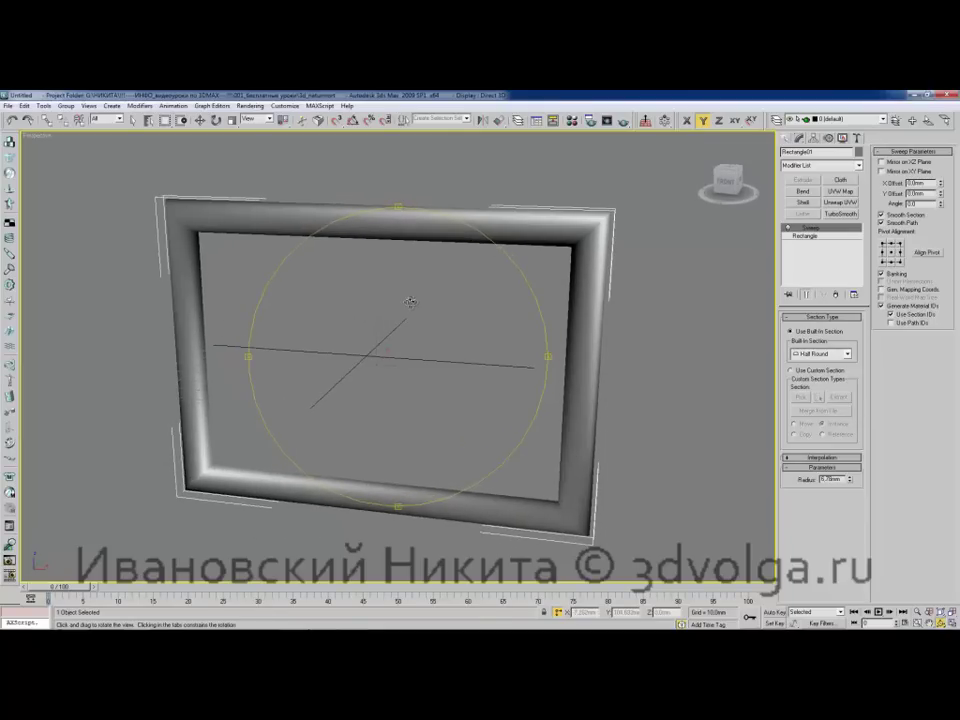
Copy the frame along the X axis, placing the duplicate beside the original.
scroll(422, 306, down, 3)
middle_drag(422, 306, 379, 287)
scroll(379, 288, down, 3)
right_click(376, 345)
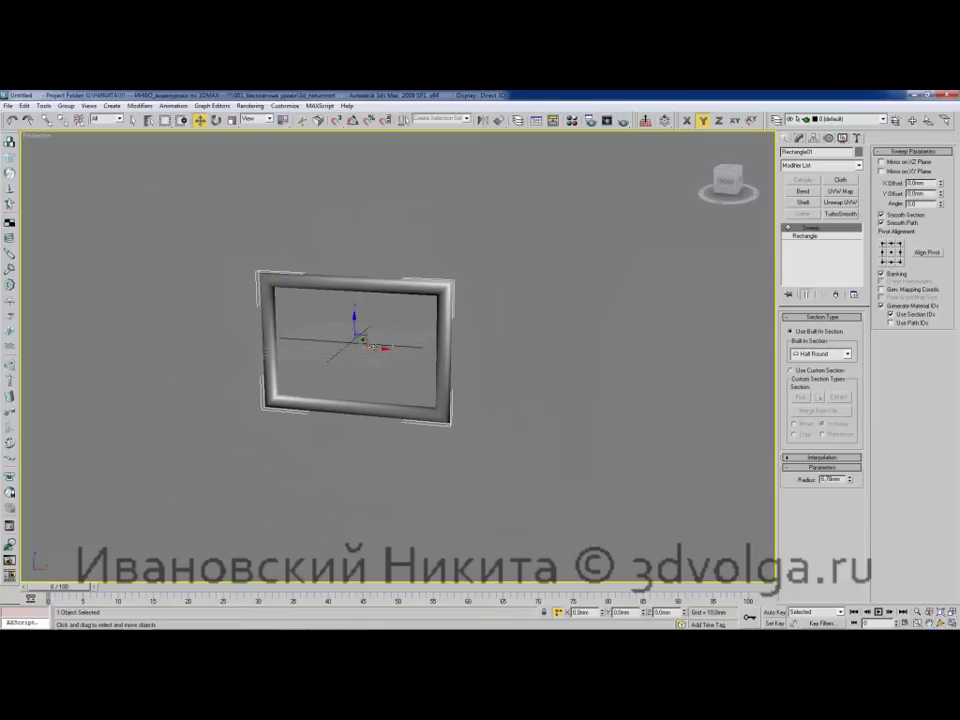
shift+drag(373, 347, 582, 356)
key(Return)
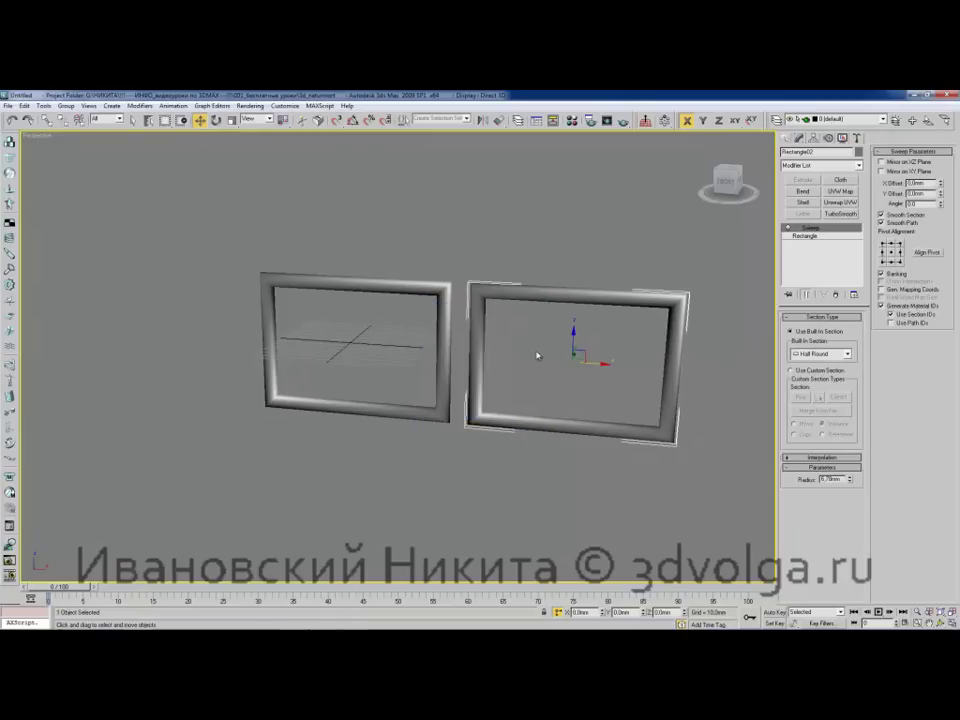
middle_drag(537, 355, 455, 359)
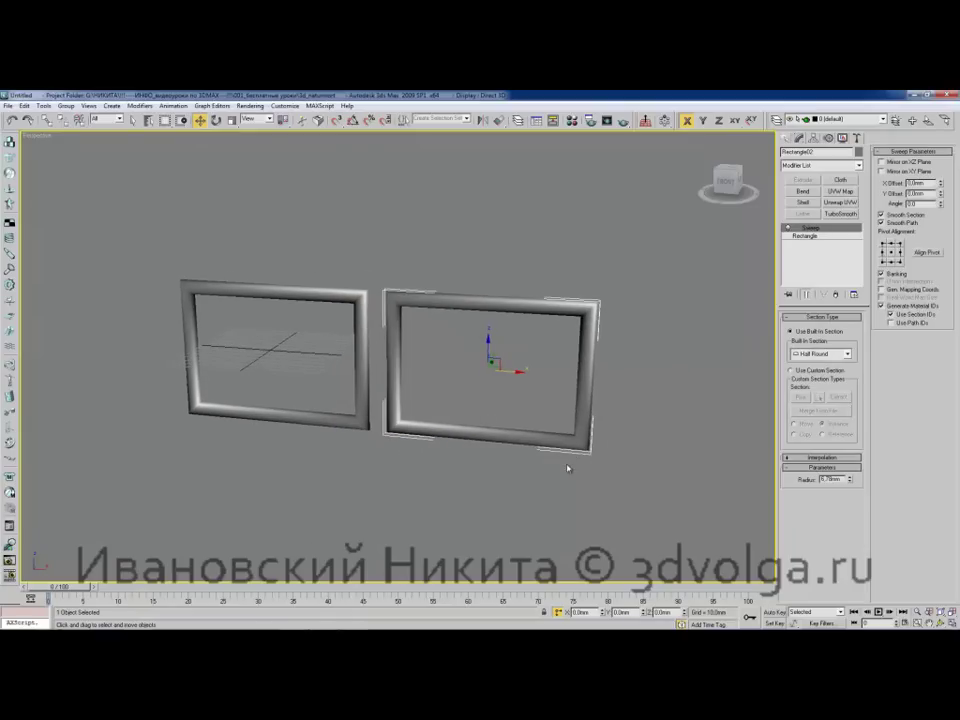
middle_drag(528, 345, 476, 343)
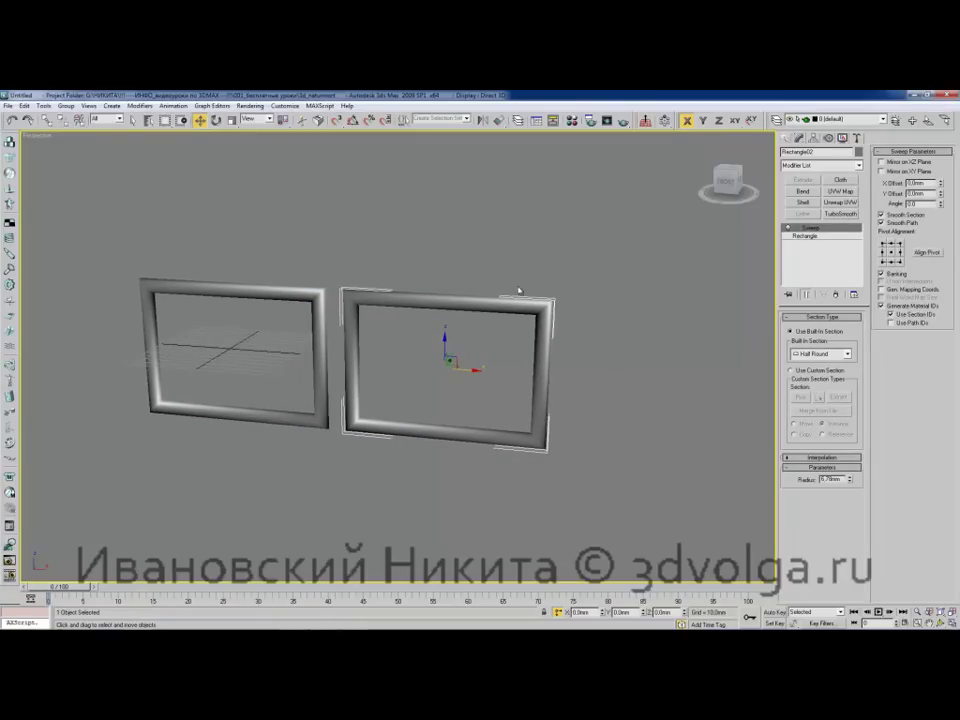
middle_drag(519, 291, 500, 294)
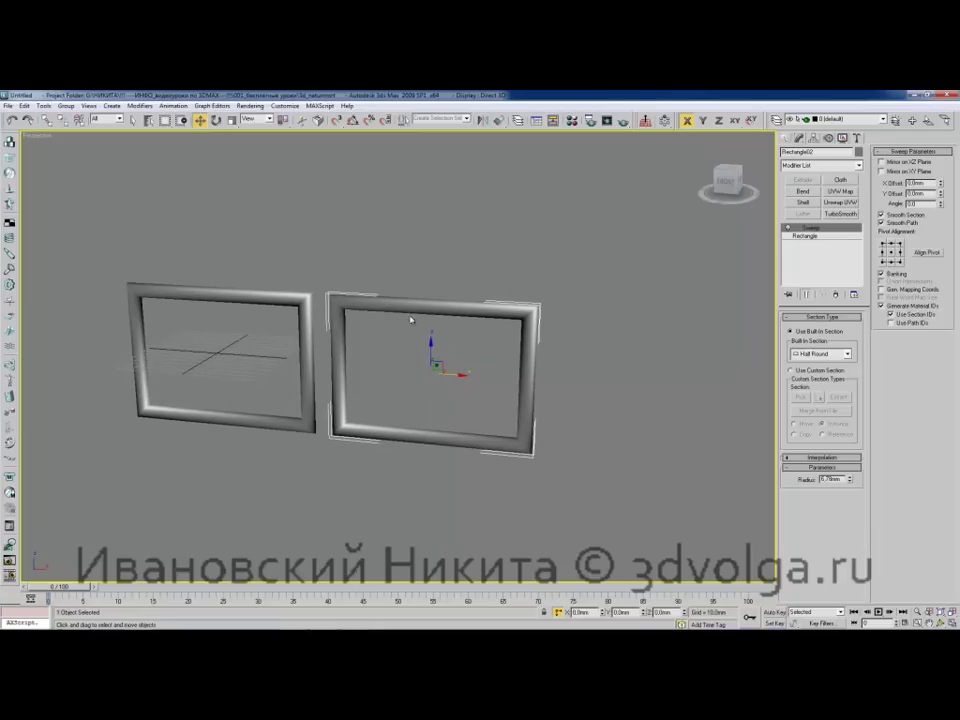
middle_drag(476, 358, 444, 347)
In the Left view, use Line to draw a profile's vertical back edge and short slanted lower edge beside the frame's upper end.
key(f)
key(z)
scroll(444, 347, down, 2)
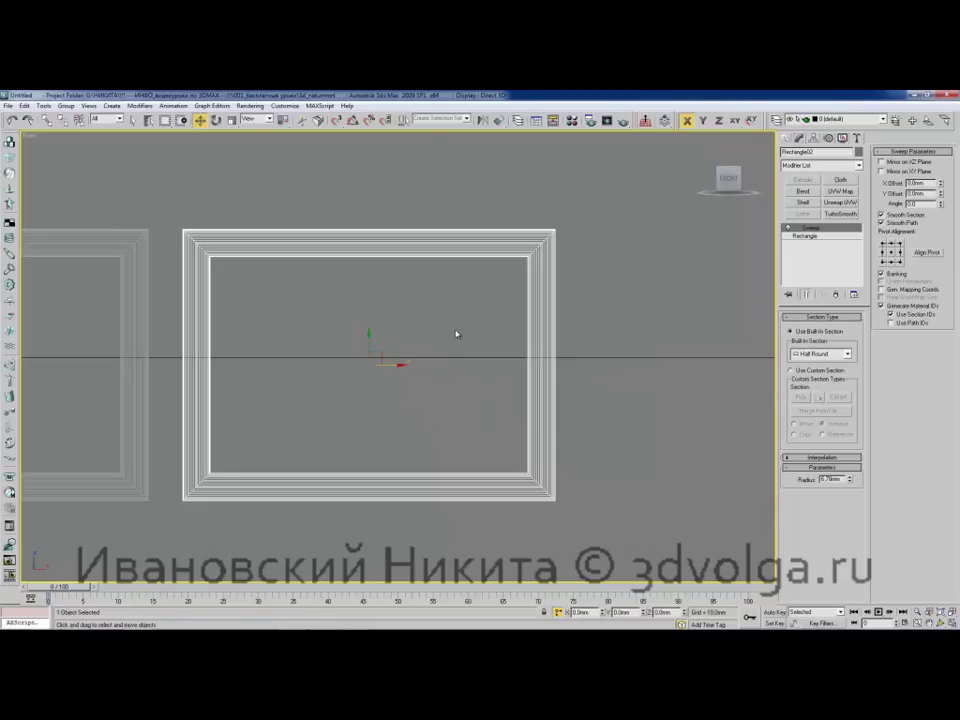
key(l)
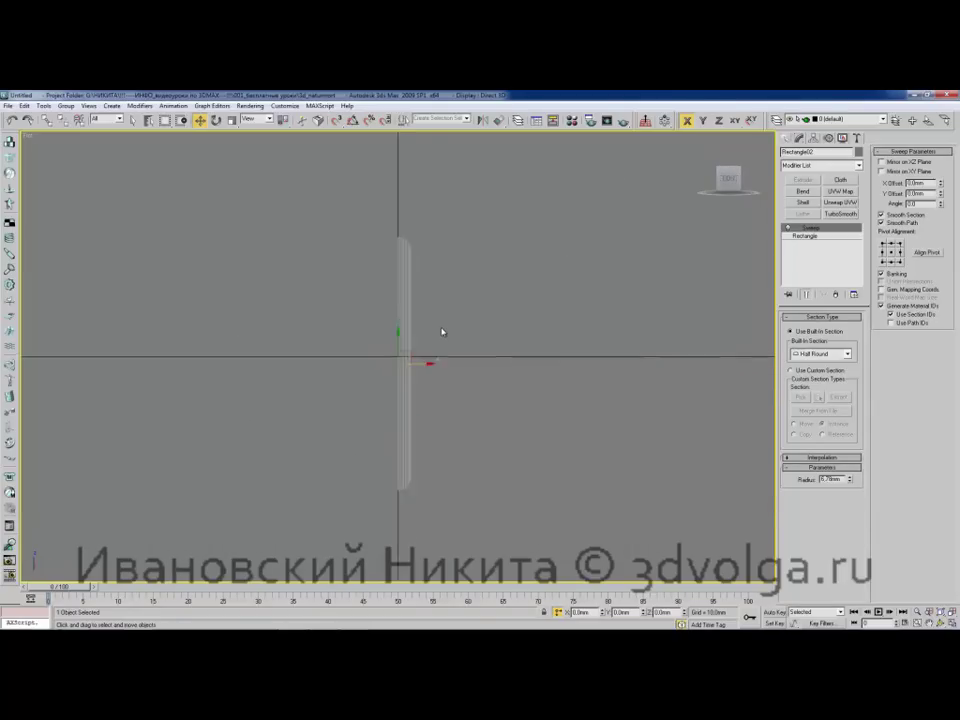
middle_drag(424, 284, 417, 319)
scroll(417, 319, up, 2)
middle_drag(430, 241, 405, 345)
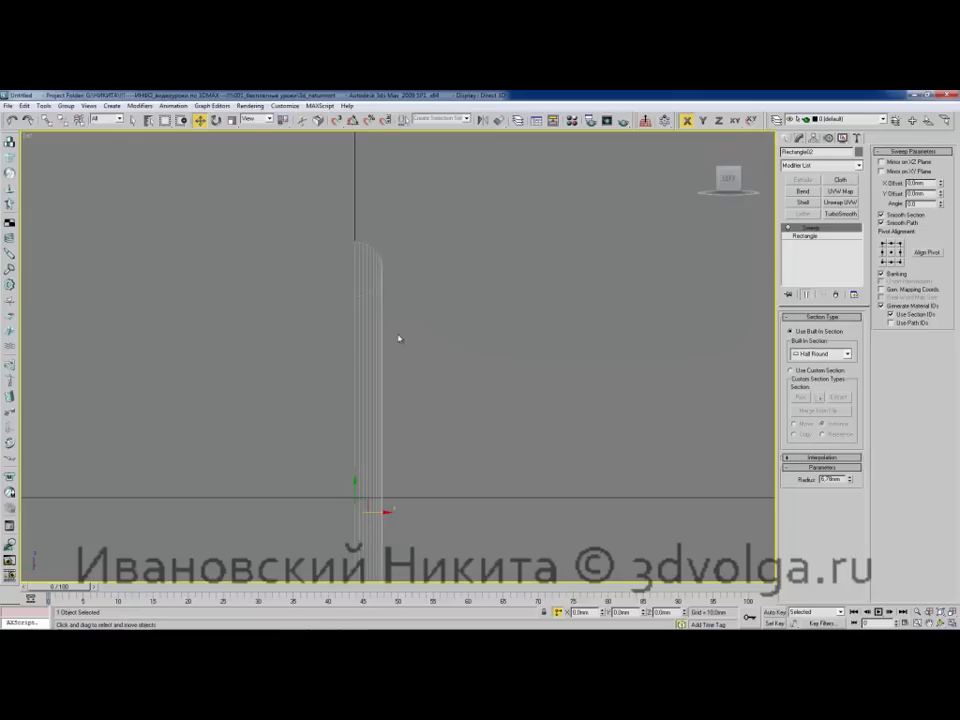
click(786, 138)
click(799, 154)
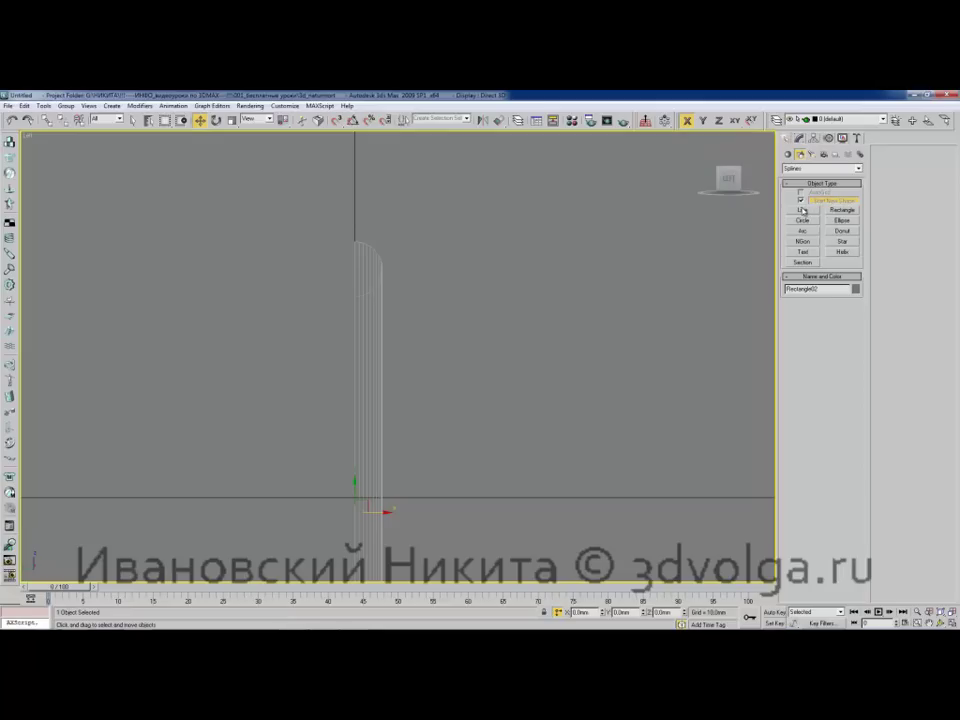
click(802, 210)
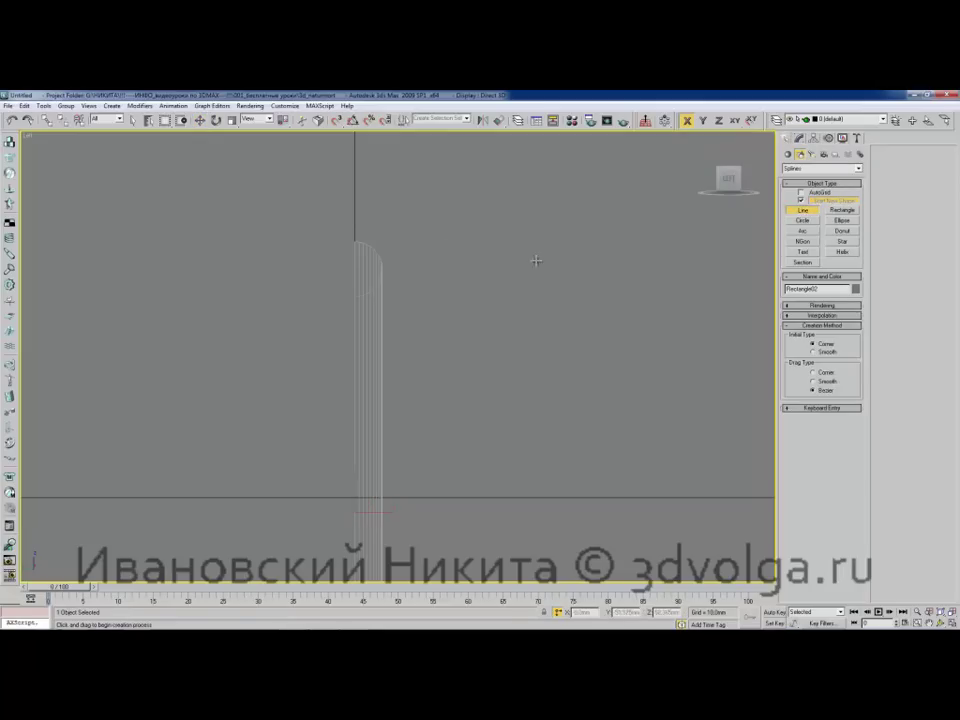
click(421, 231)
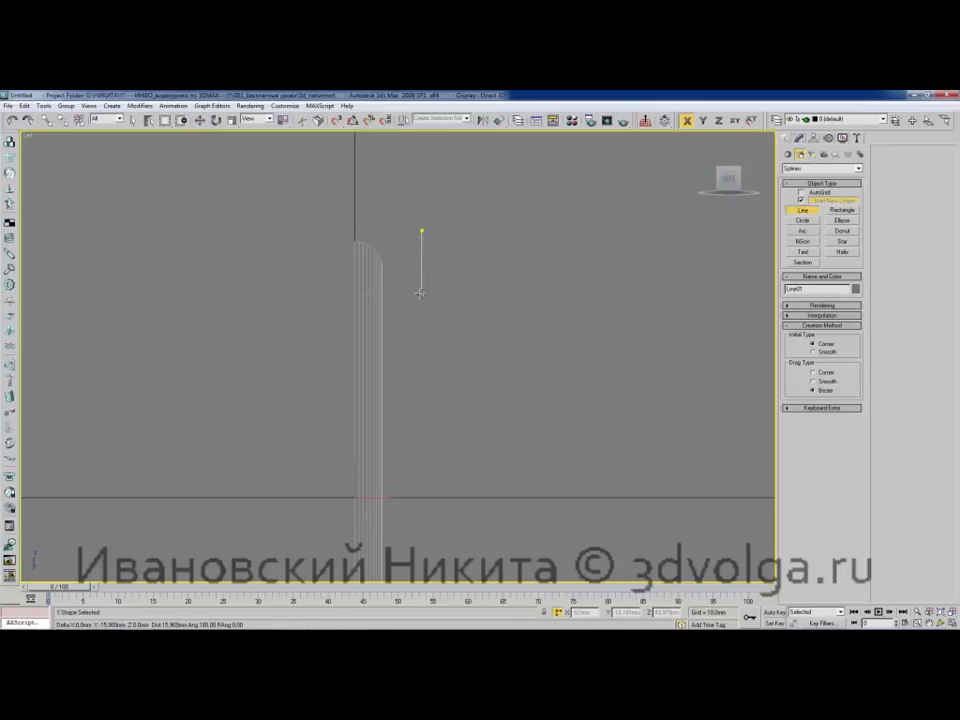
click(421, 302)
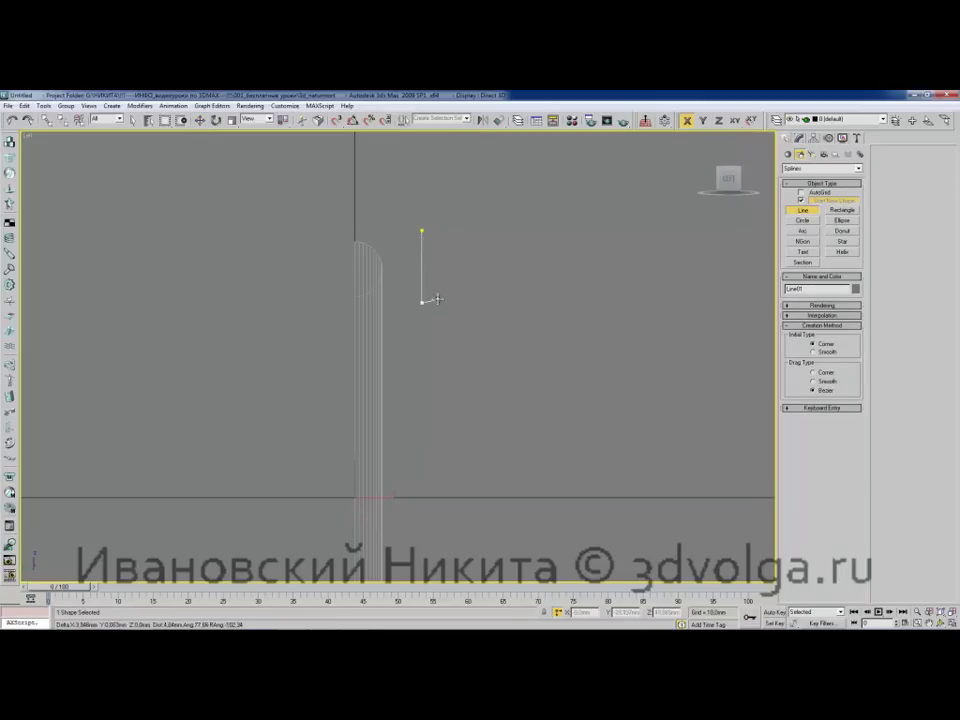
click(437, 295)
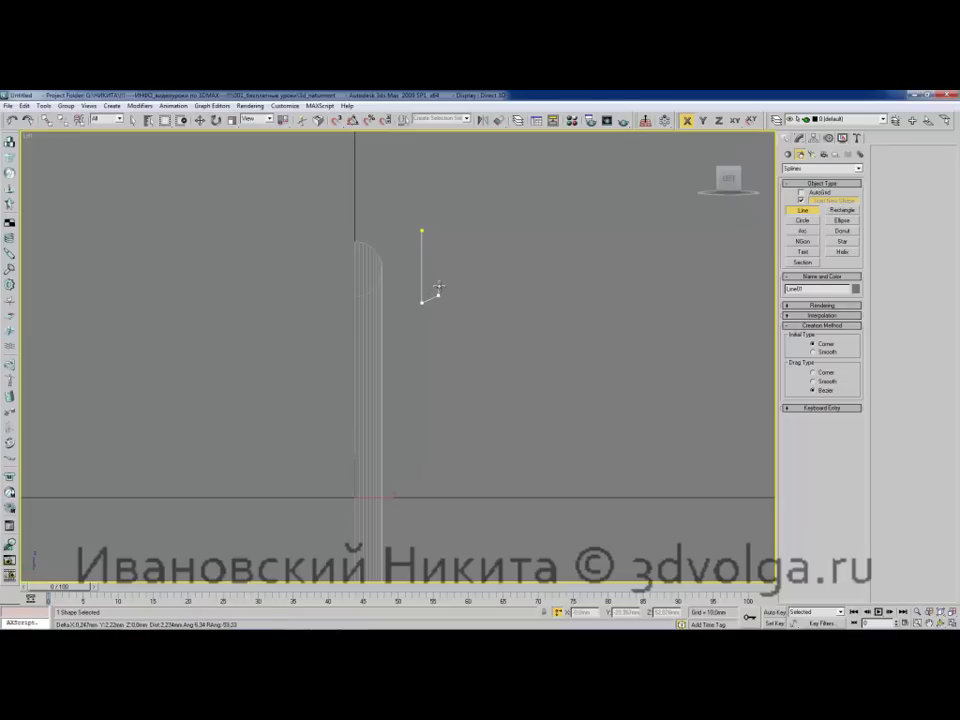
Continue the profile line upward with a wavy, stepped front contour and close the spline at its start point.
click(437, 287)
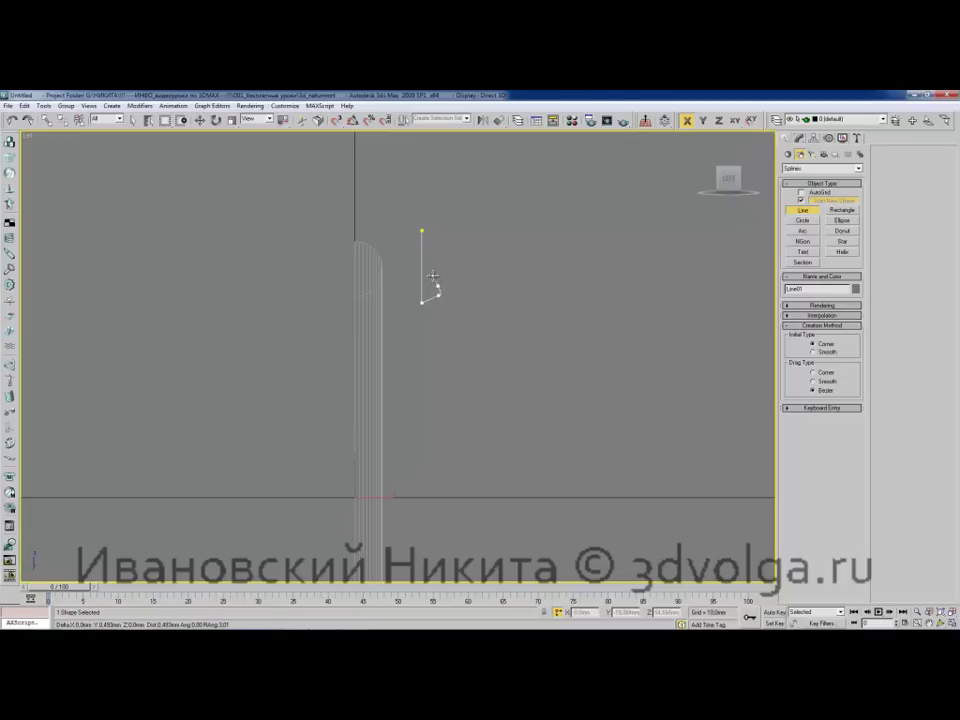
drag(440, 269, 435, 267)
click(436, 257)
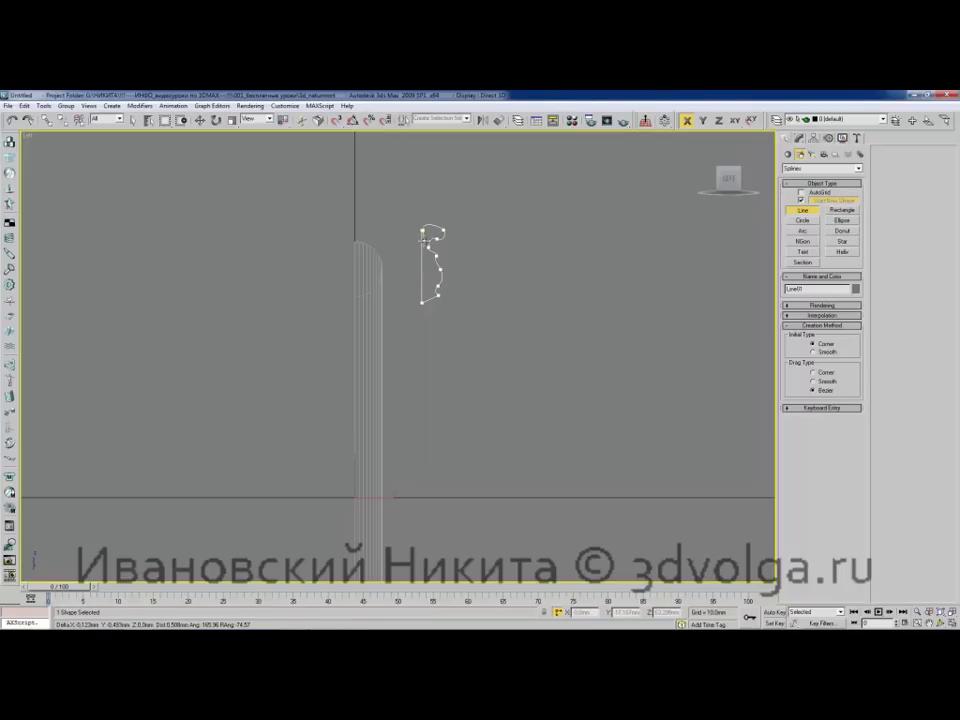
click(421, 234)
click(465, 394)
Edit the profile's vertices, pulling the upper back vertex's Bezier handle upward to round the top curve.
middle_drag(462, 258, 462, 270)
key(1)
key(w)
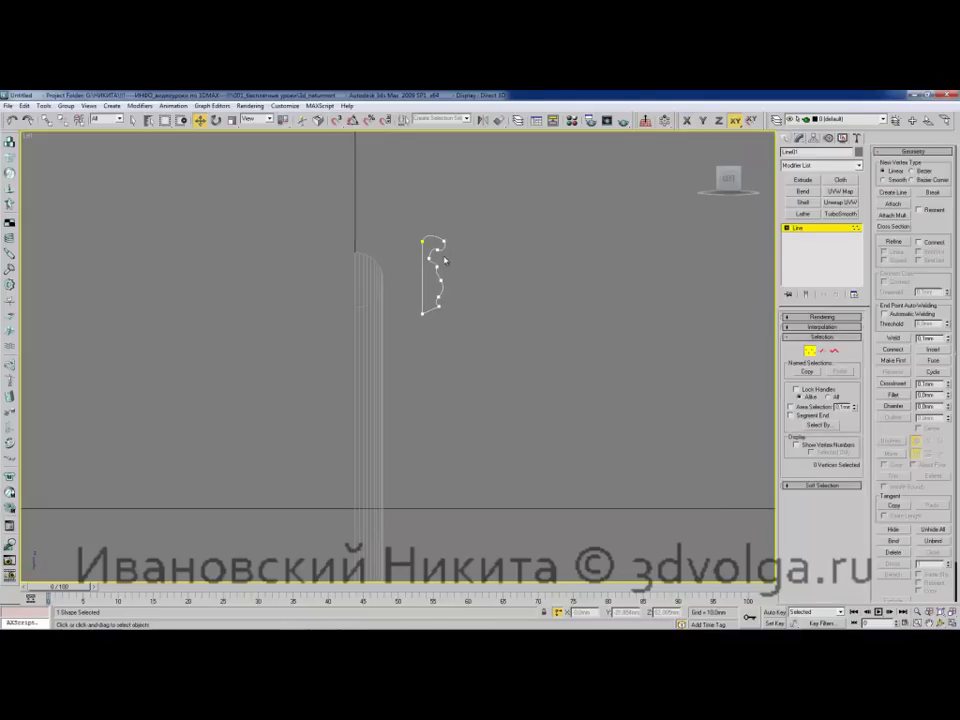
click(422, 240)
scroll(432, 238, up, 4)
middle_drag(451, 186, 418, 321)
drag(418, 241, 409, 237)
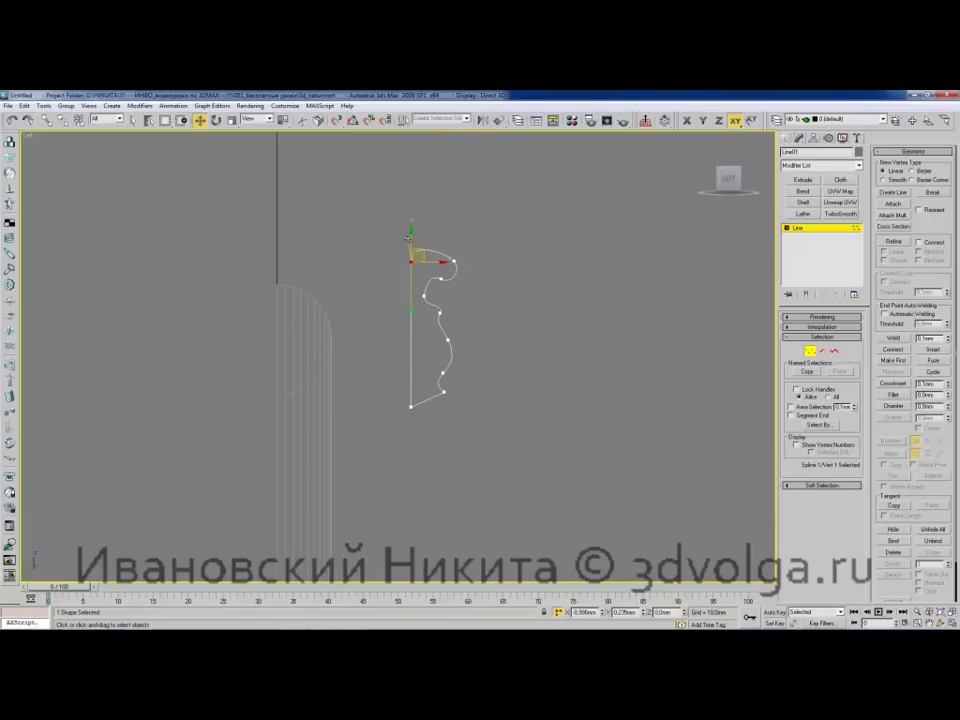
Raise the profile's upper outer vertex about 0.9 mm and lower its bottom outer vertex slightly.
click(465, 246)
click(453, 261)
drag(456, 243, 455, 233)
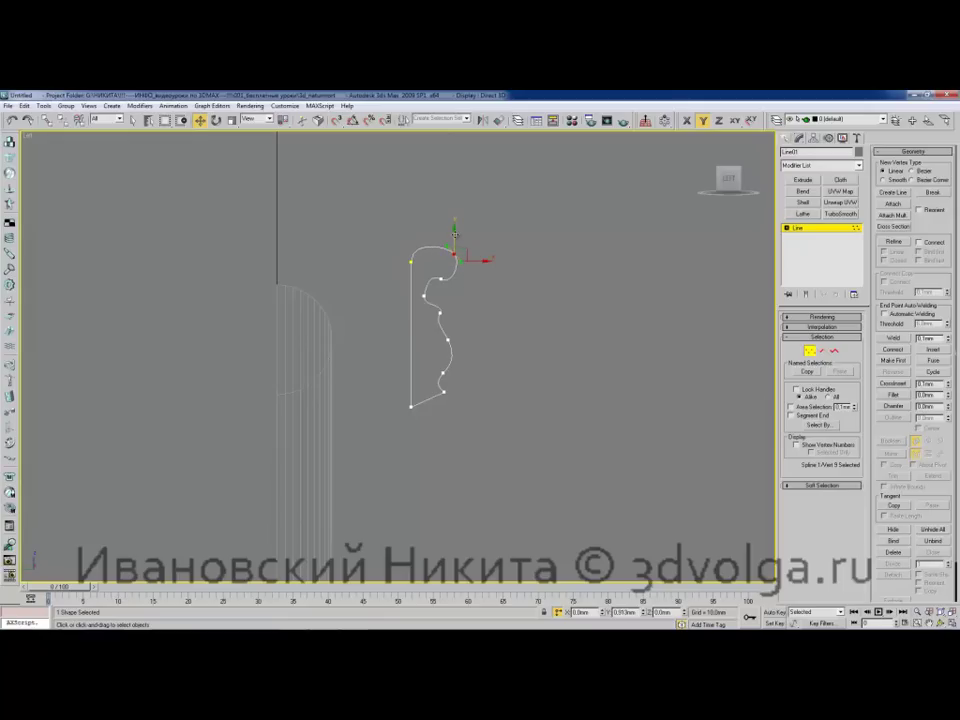
mouse_move(458, 325)
middle_down()
mouse_move(456, 310)
mouse_move(460, 345)
middle_up()
click(440, 377)
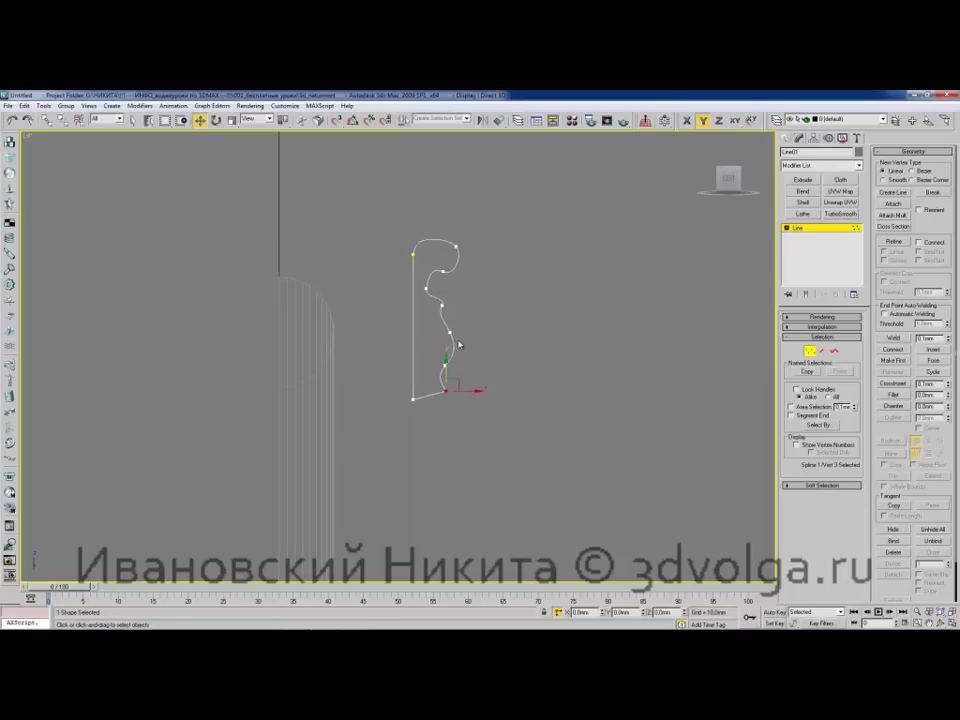
Scale the upper outer vertex's tangent handles along Y to about 173% and leave vertex editing.
click(456, 243)
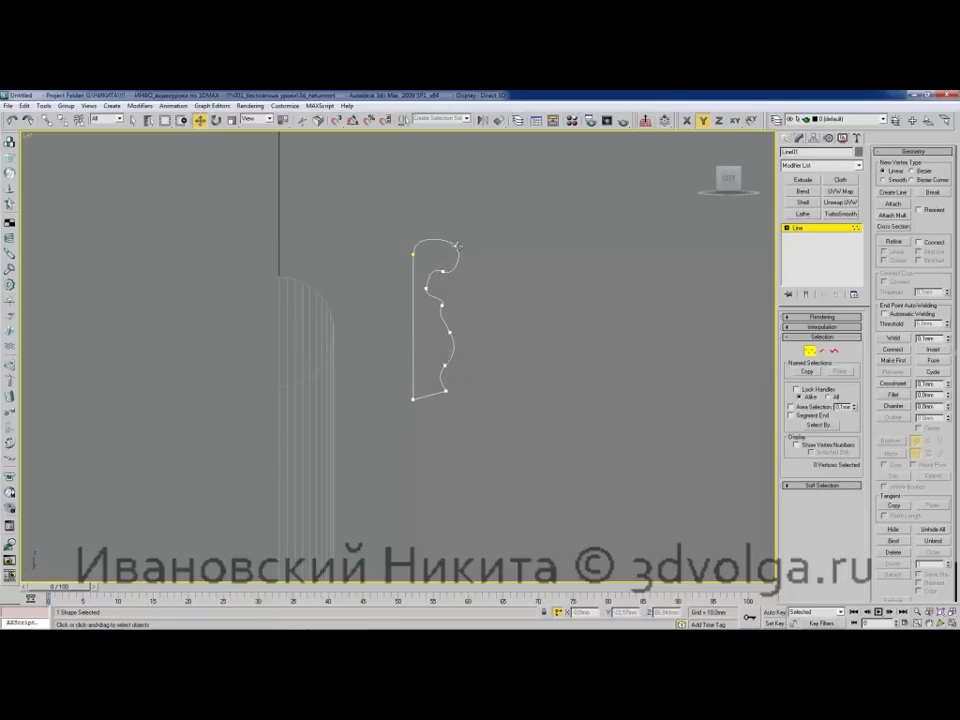
key(r)
drag(456, 214, 455, 185)
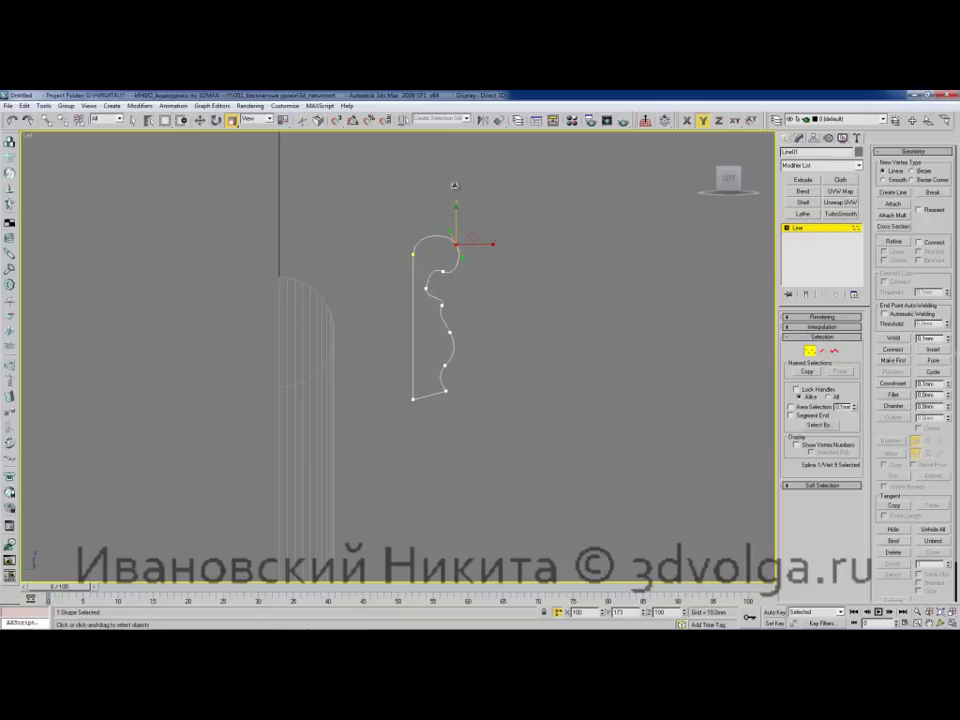
scroll(467, 335, down, 3)
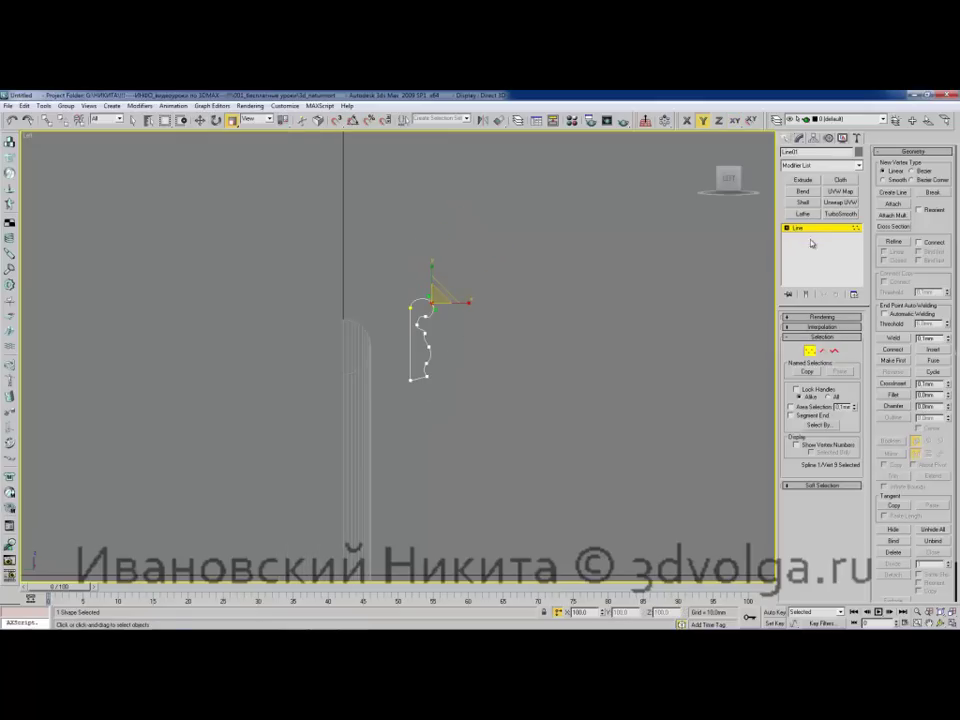
click(803, 229)
Select the original frame in the perspective view and switch its Sweep to a custom section.
middle_drag(440, 382, 519, 333)
click(440, 309)
key(ctrl+r)
drag(491, 306, 476, 312)
scroll(500, 307, down, 2)
mouse_move(512, 303)
alt+middle_down()
mouse_move(521, 300)
mouse_move(510, 317)
alt+middle_up()
alt+middle_drag(450, 305, 436, 228)
key(w)
scroll(435, 218, down, 3)
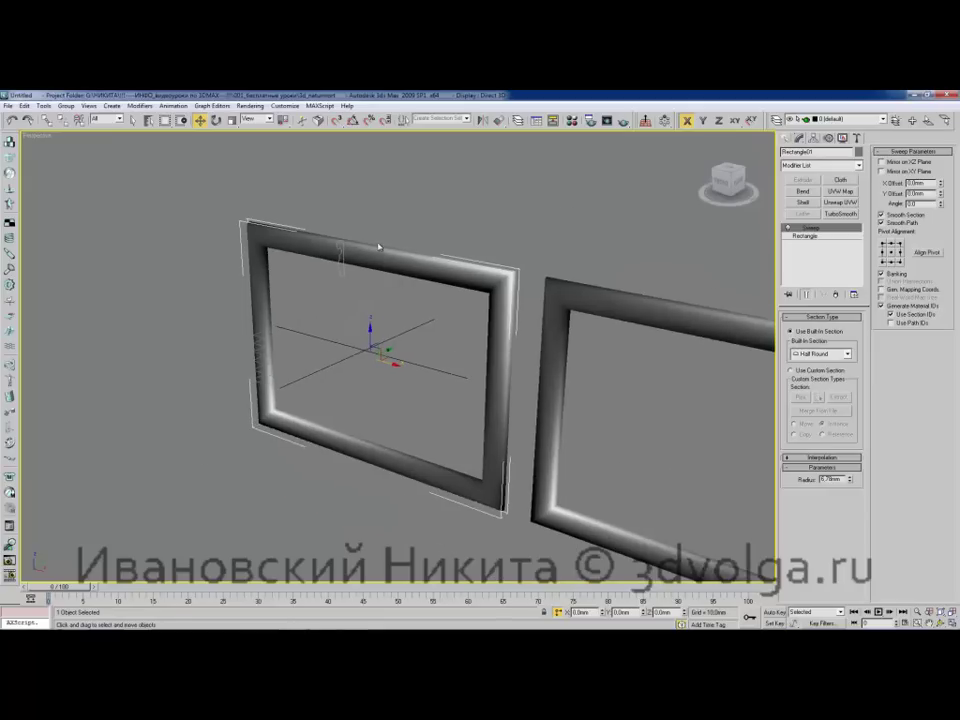
middle_drag(408, 293, 399, 296)
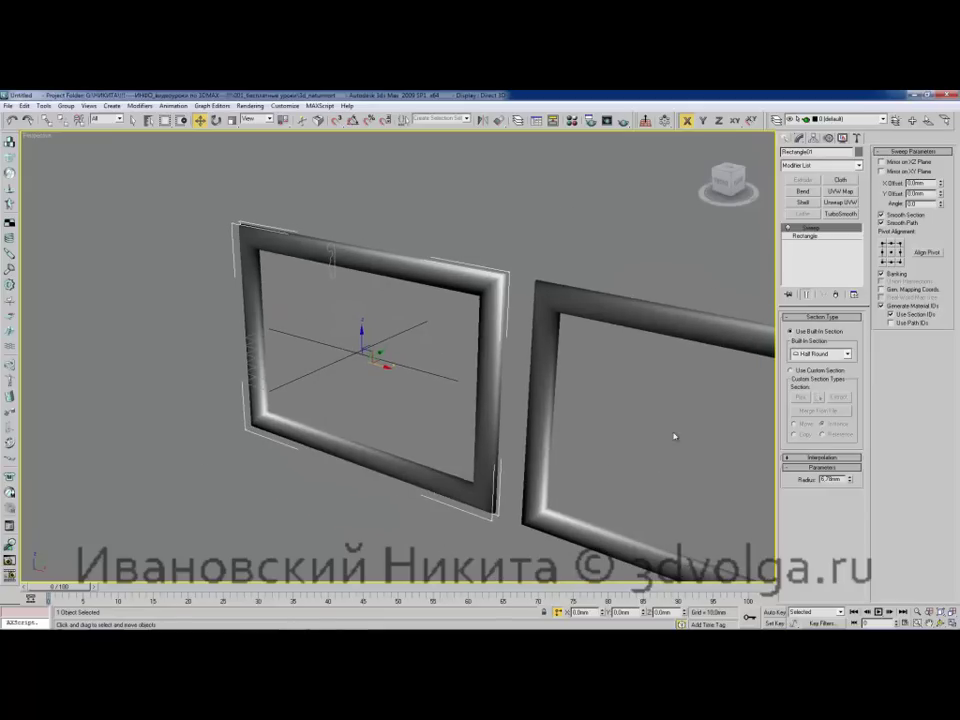
click(790, 370)
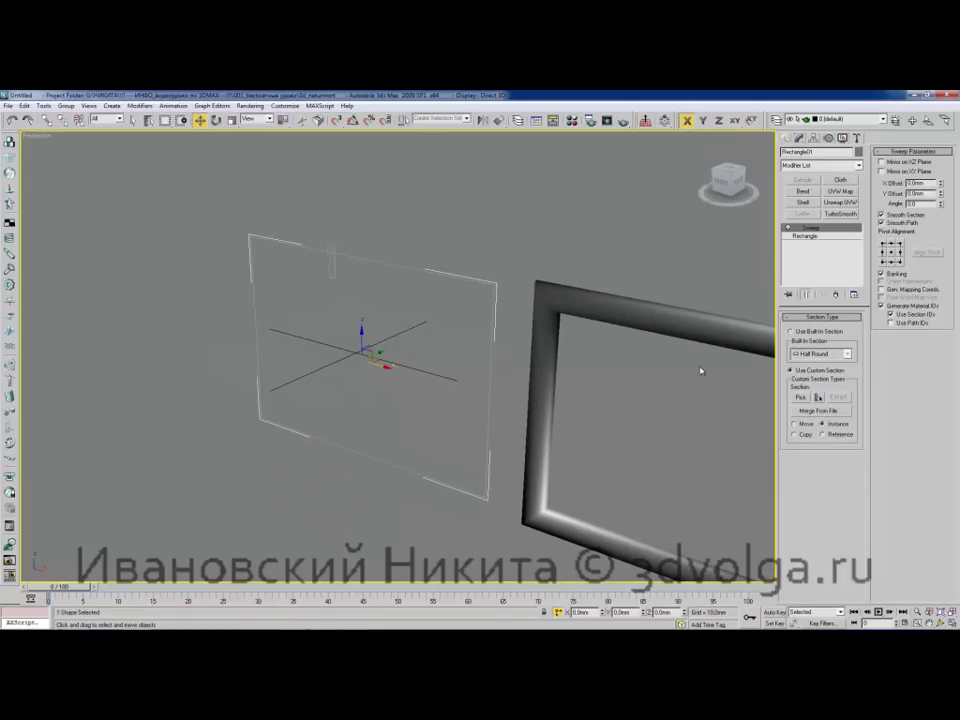
Pick the hand-drawn profile line as the custom section of the original frame's Sweep.
scroll(510, 339, up, 5)
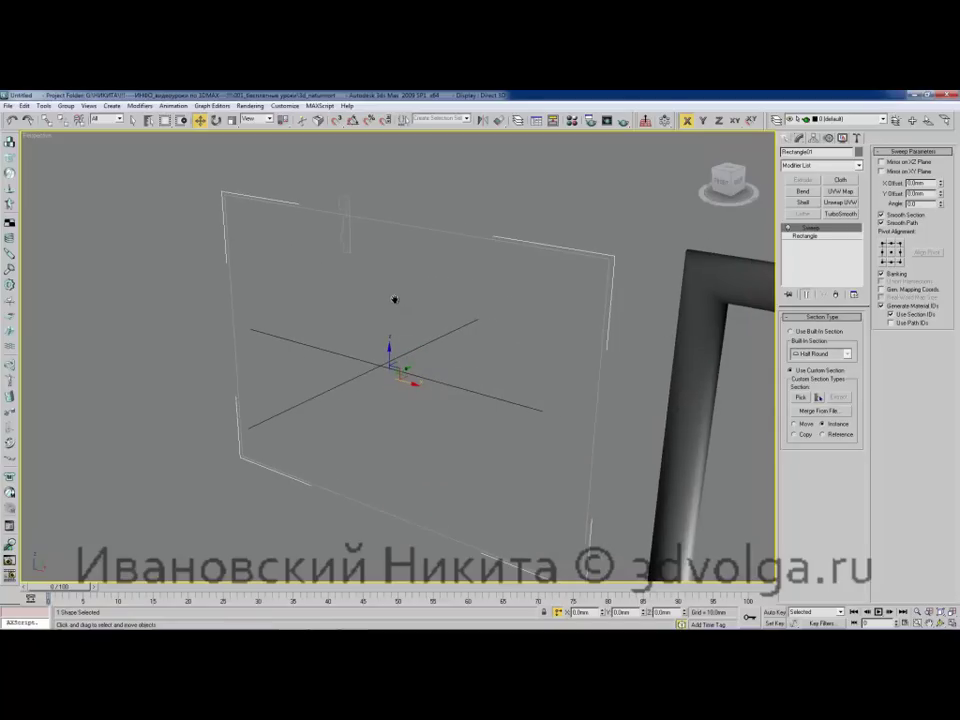
middle_drag(403, 284, 392, 258)
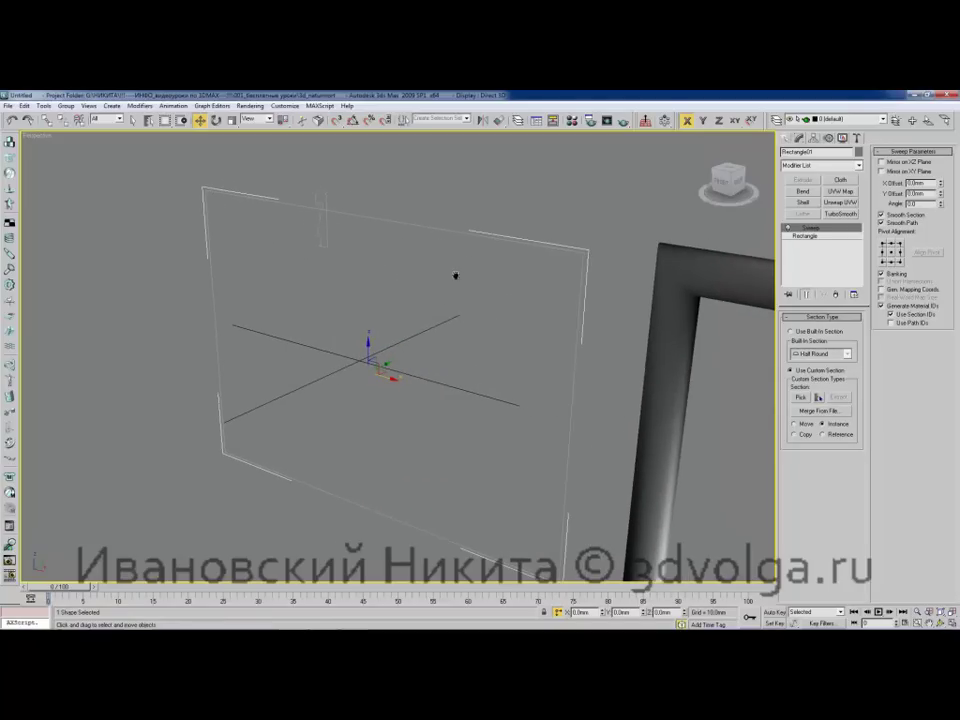
middle_drag(463, 280, 452, 276)
click(801, 397)
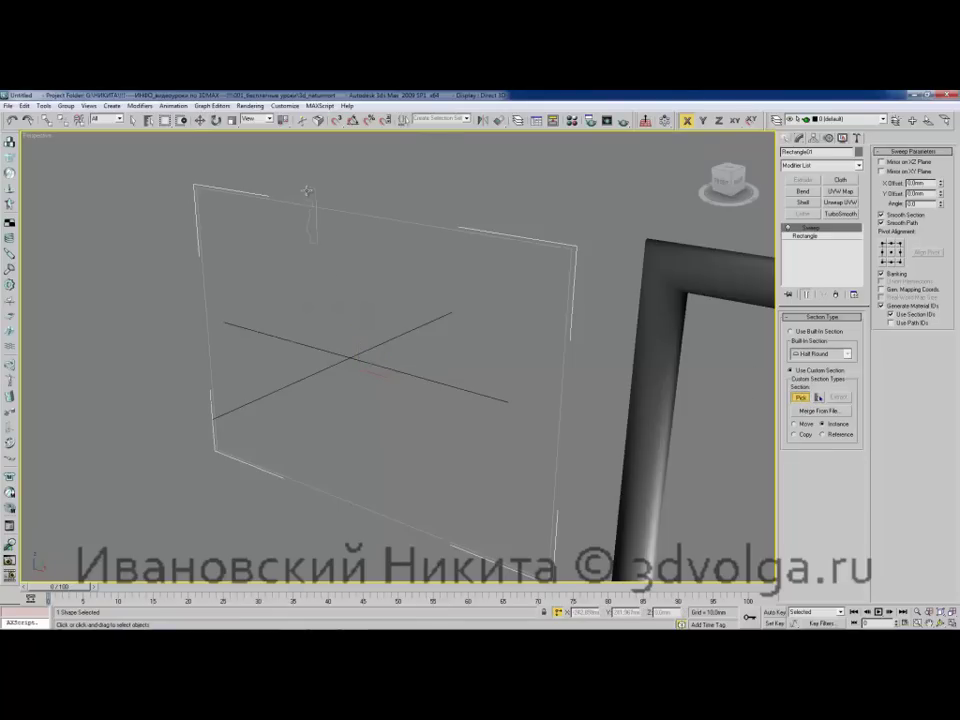
click(306, 190)
Try mirroring the custom section on the XZ and XY planes, inspecting the frame, and switch both mirror options off.
alt+middle_drag(366, 292, 427, 310)
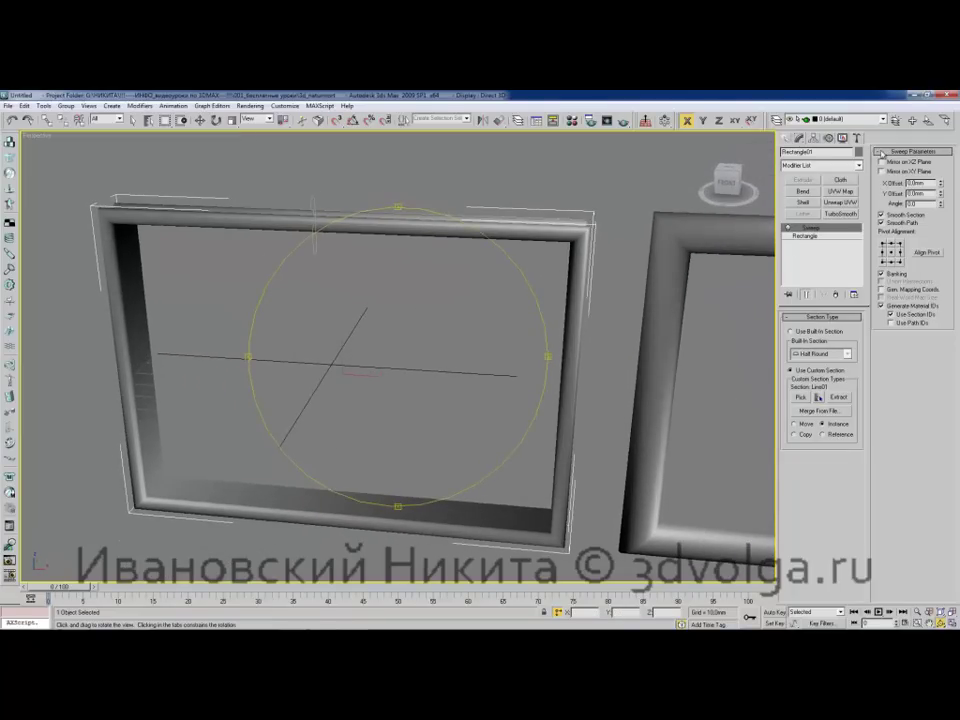
click(882, 161)
click(882, 162)
click(882, 171)
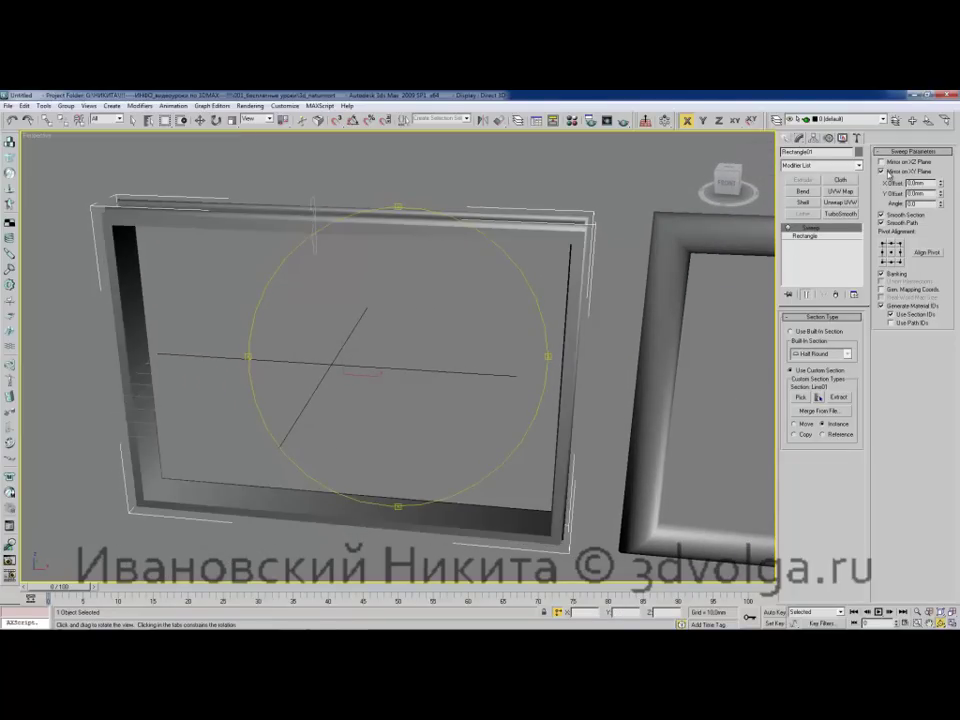
drag(446, 305, 470, 263)
alt+middle_drag(470, 262, 386, 268)
click(889, 163)
click(890, 162)
click(891, 162)
click(895, 162)
click(896, 161)
click(895, 162)
click(892, 172)
Try a 90 mm X offset for the swept section and reset the offset to 0.
drag(922, 184, 886, 191)
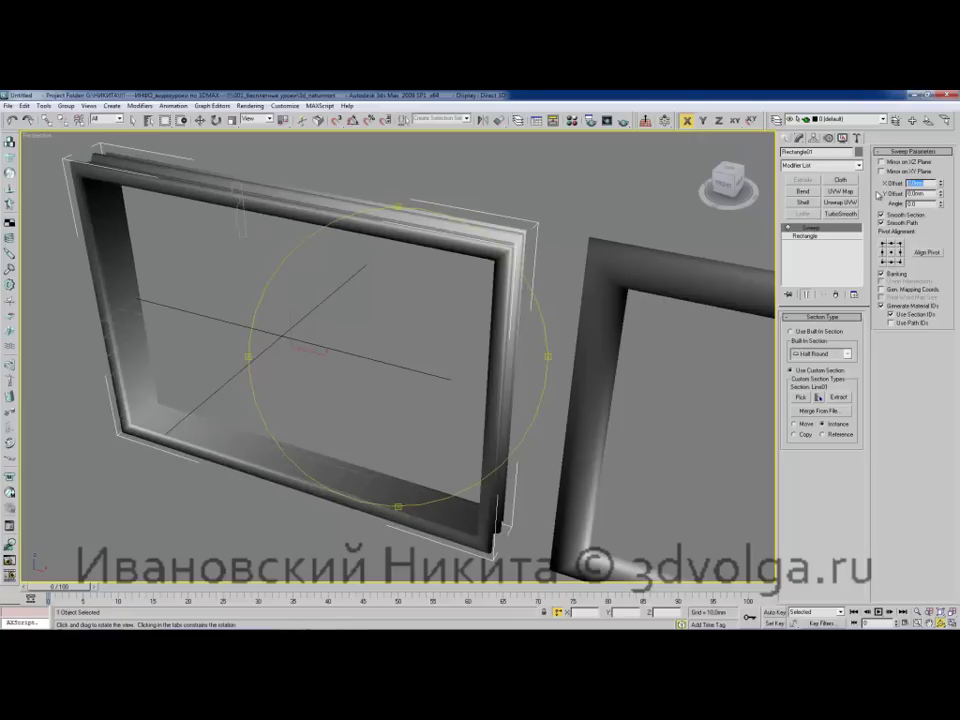
text(30)
key(Return)
scroll(396, 358, down, 5)
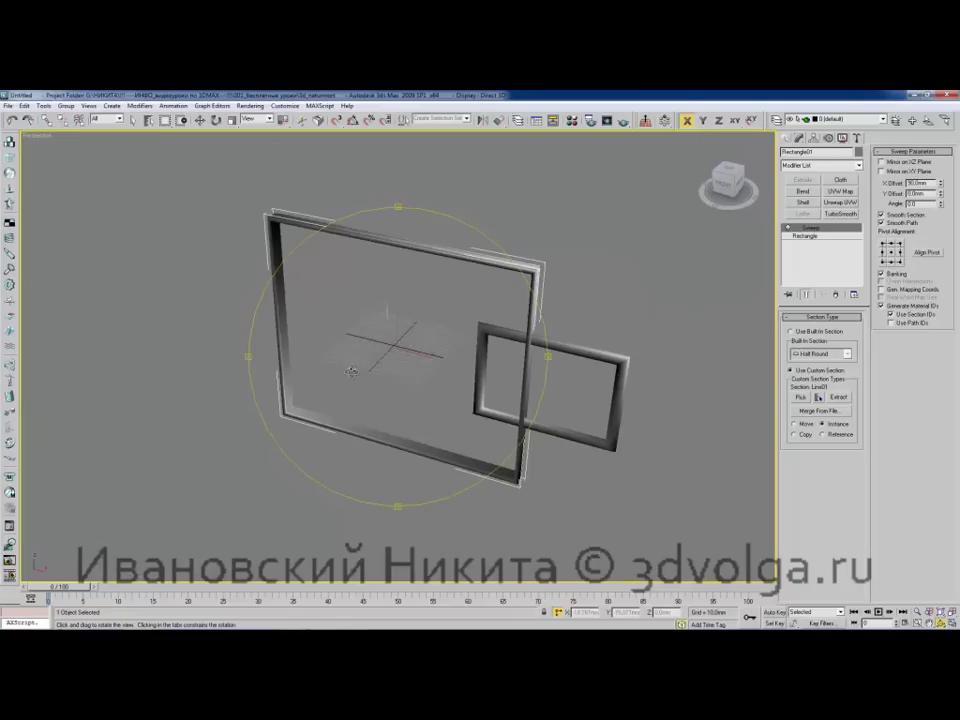
drag(396, 358, 431, 326)
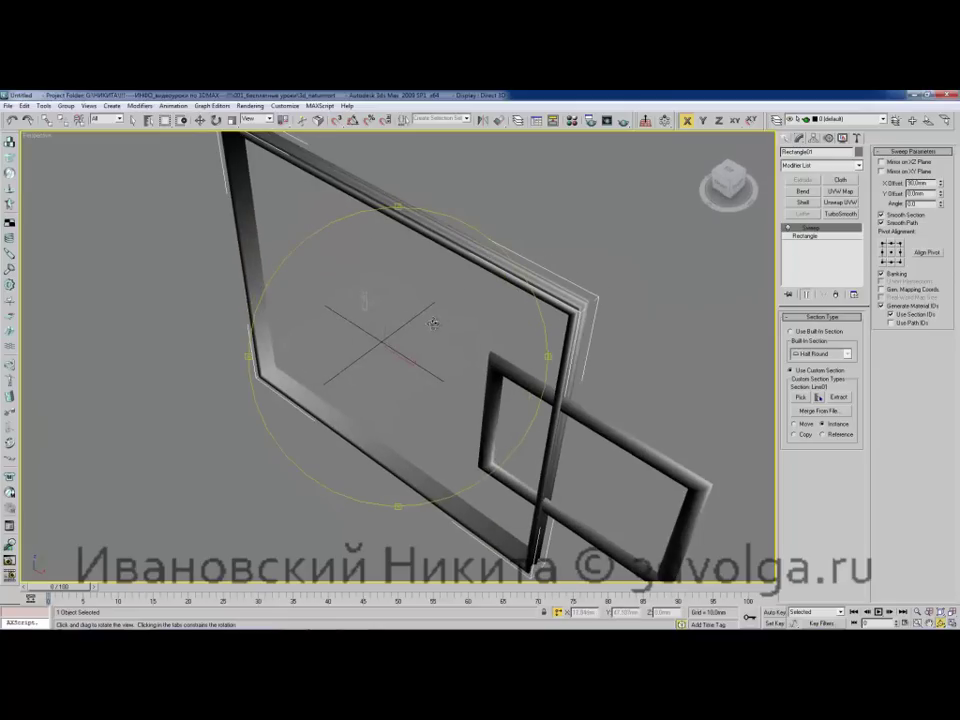
drag(932, 184, 880, 197)
text(0)
key(Return)
Set the swept section's angle to 90 degrees and inspect the frame's profile up close.
key(Tab)
key(Tab)
text(9)
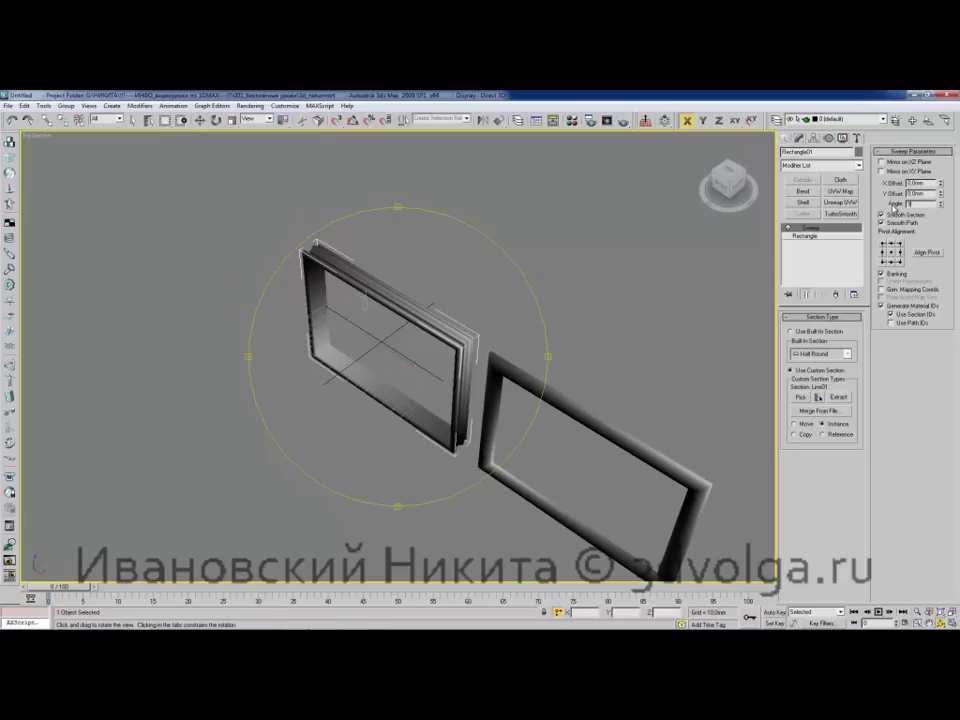
text(0)
key(Return)
mouse_move(454, 313)
mouse_down()
mouse_move(482, 273)
mouse_move(468, 285)
mouse_move(527, 272)
mouse_up()
scroll(468, 285, up, 5)
mouse_move(422, 276)
mouse_down()
mouse_move(441, 293)
mouse_move(456, 281)
mouse_move(525, 294)
mouse_move(443, 313)
mouse_move(418, 300)
mouse_move(476, 289)
mouse_move(453, 321)
mouse_move(422, 326)
mouse_move(450, 302)
mouse_move(456, 332)
mouse_move(407, 333)
mouse_move(402, 314)
mouse_up()
scroll(418, 306, down, 4)
scroll(435, 308, up, 5)
scroll(450, 309, down, 3)
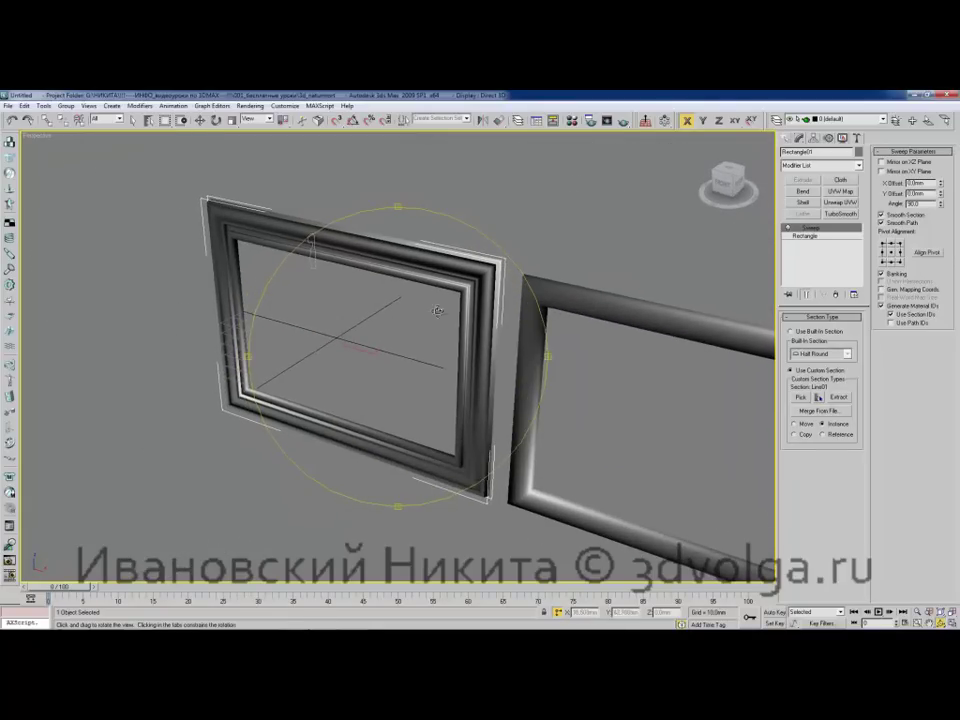
Try a section angle of 180 degrees on the frame and restore it to 90 degrees.
drag(928, 205, 891, 208)
text(180)
key(Return)
drag(407, 249, 412, 274)
drag(923, 205, 889, 221)
text(90)
key(Return)
Examine the custom-profile frame and the Half Round frame from several angles, comparing their shapes.
drag(449, 256, 527, 266)
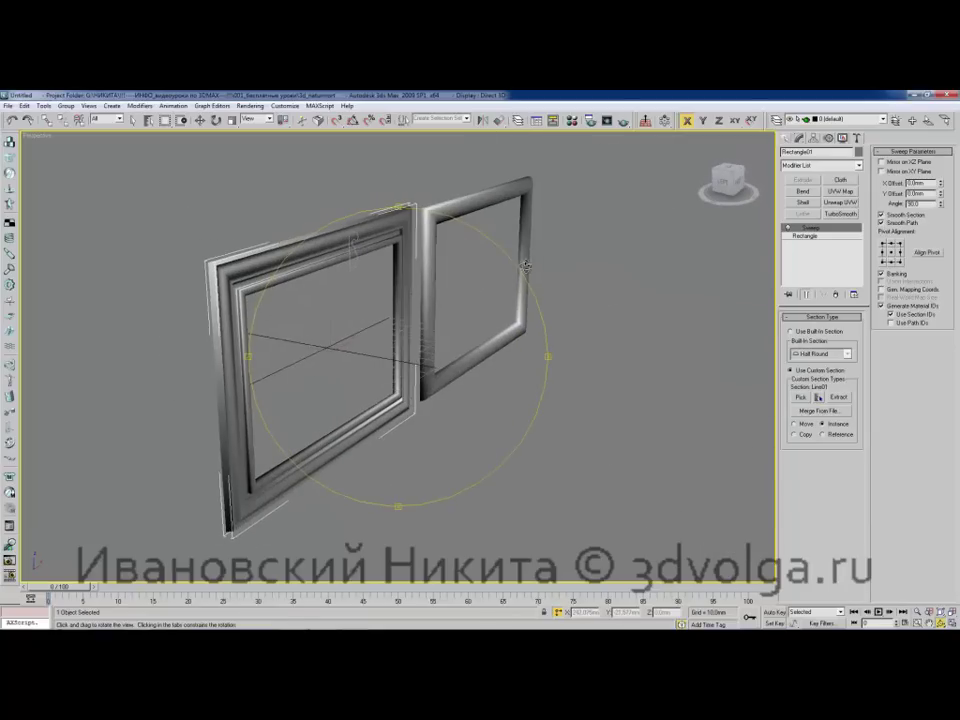
middle_drag(442, 258, 451, 266)
right_click(425, 267)
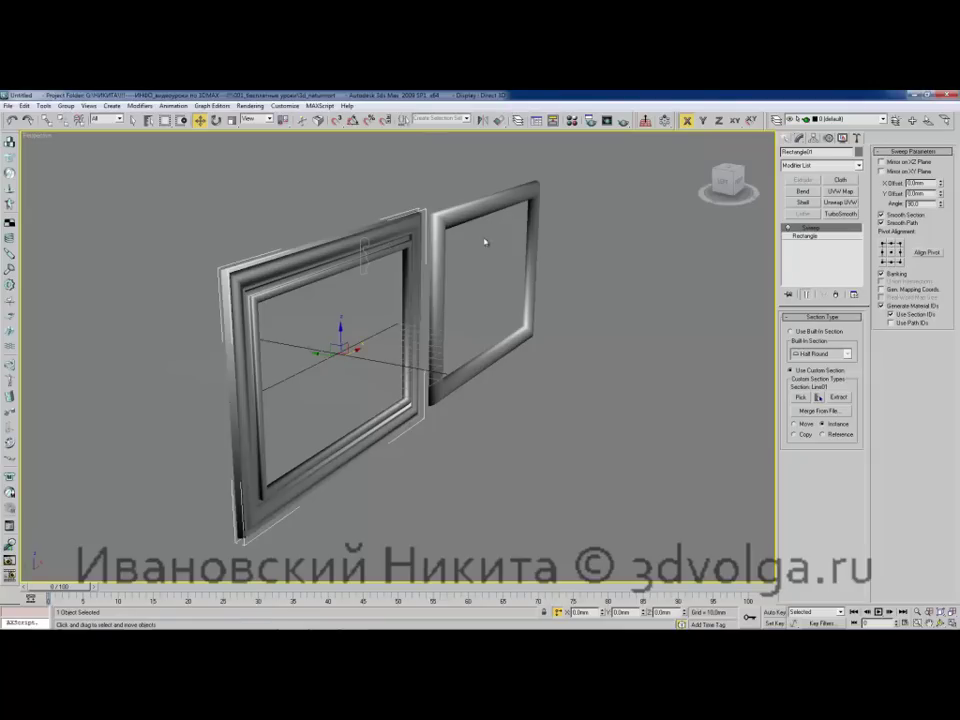
click(452, 218)
key(ctrl+r)
drag(489, 279, 464, 316)
scroll(465, 317, up, 3)
middle_drag(462, 317, 495, 318)
mouse_move(472, 314)
mouse_down()
mouse_move(498, 326)
mouse_move(466, 309)
mouse_up()
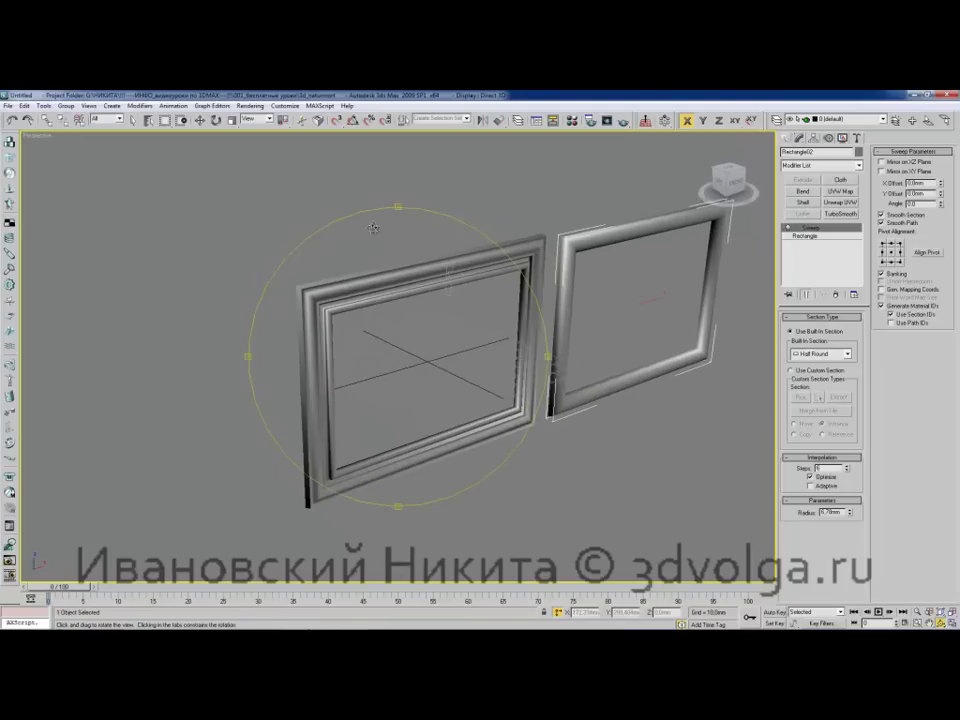
drag(509, 340, 445, 347)
mouse_move(402, 306)
mouse_down()
mouse_move(426, 302)
mouse_move(399, 309)
mouse_up()
Make one independent copy of the custom-profile frame, offset a short distance behind it along the Y axis.
right_click(371, 304)
click(350, 300)
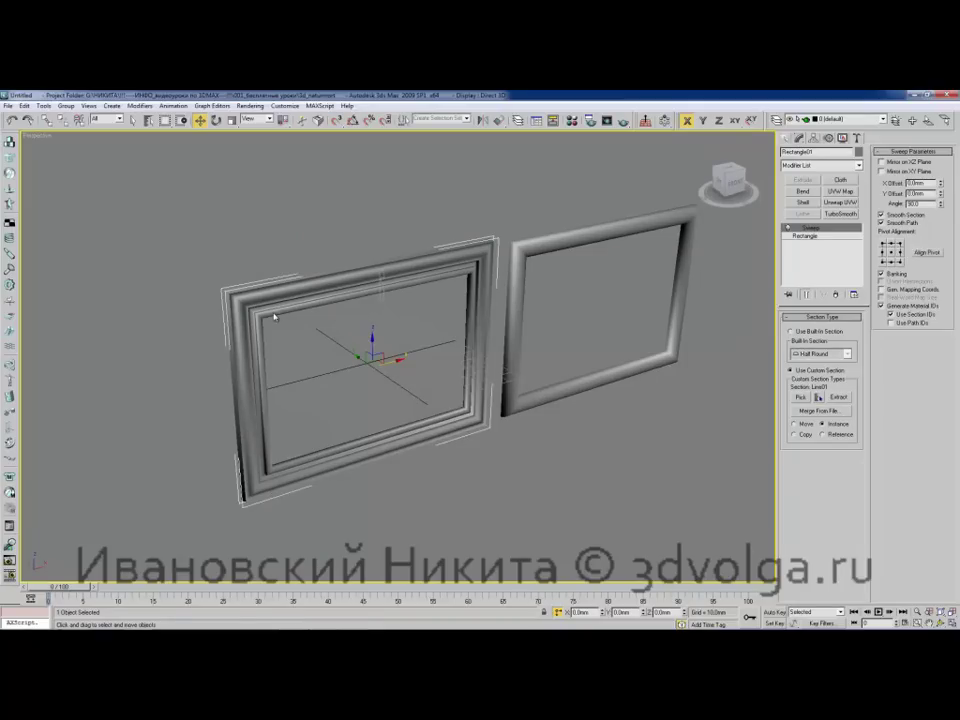
shift+drag(357, 355, 344, 350)
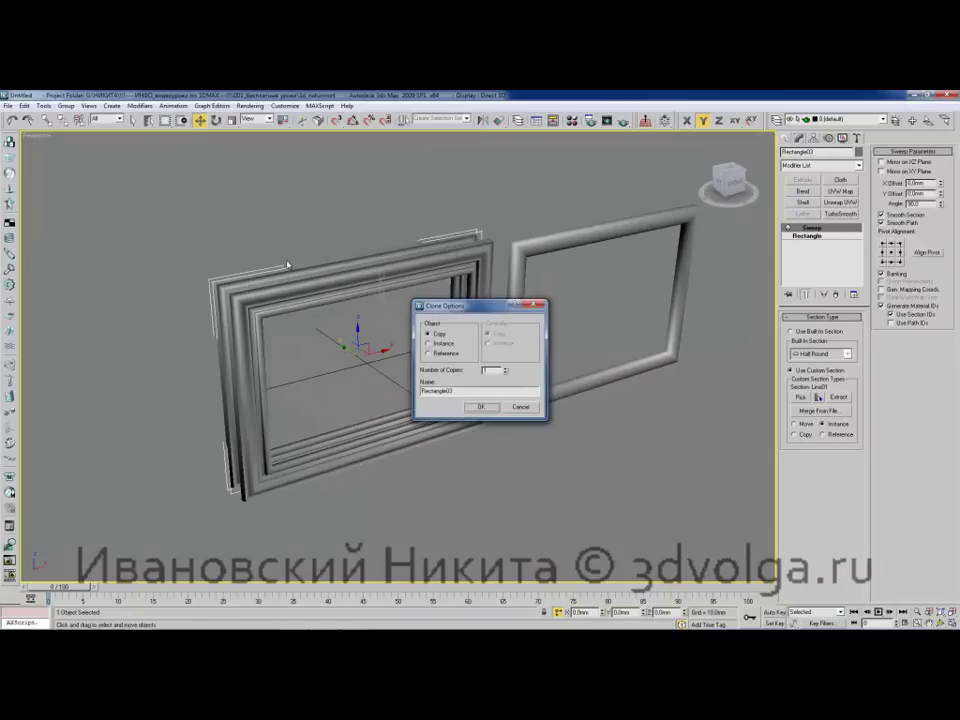
click(479, 407)
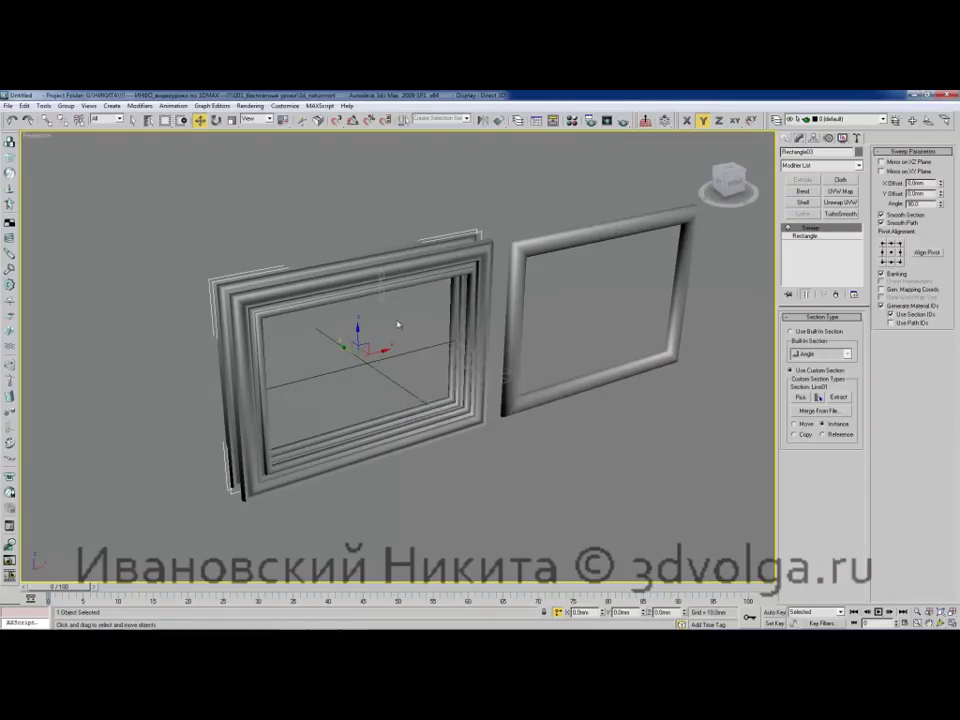
alt+middle_drag(450, 360, 420, 316)
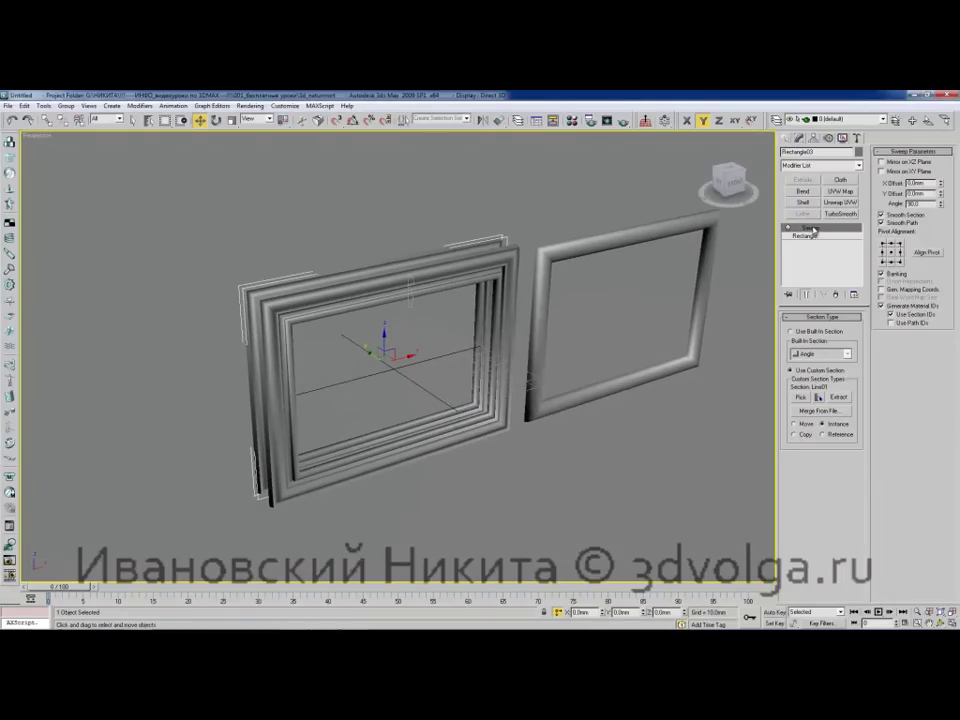
Delete the Sweep modifier from the copied frame, leaving only its base rectangle.
right_click(815, 230)
click(835, 242)
alt+middle_drag(520, 310, 428, 283)
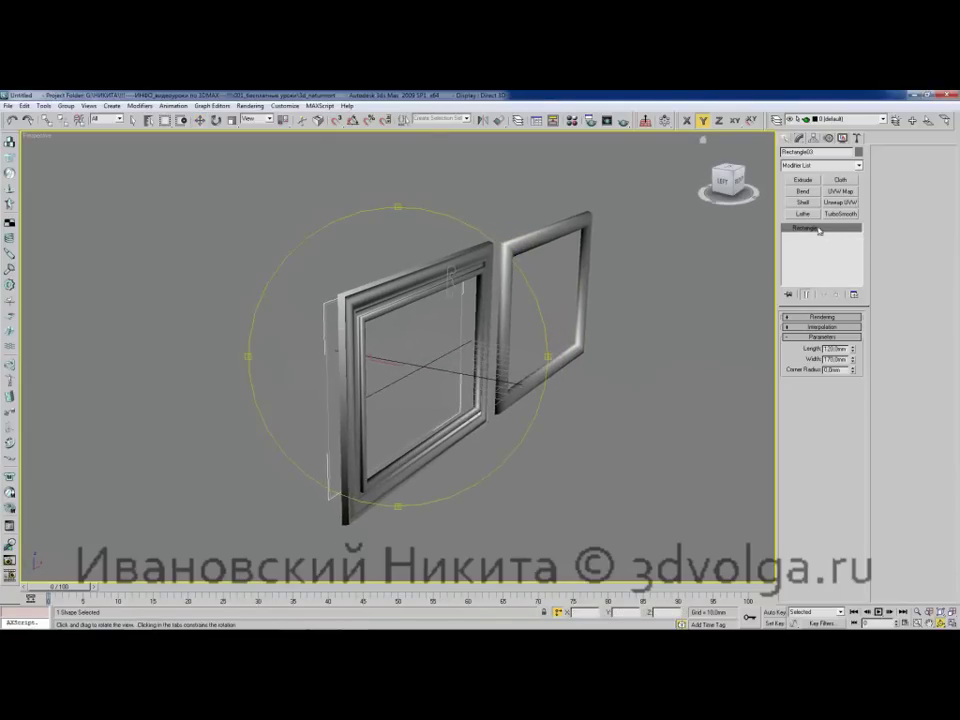
mouse_move(452, 268)
alt+middle_down()
mouse_move(518, 272)
mouse_move(427, 266)
mouse_move(450, 262)
alt+middle_up()
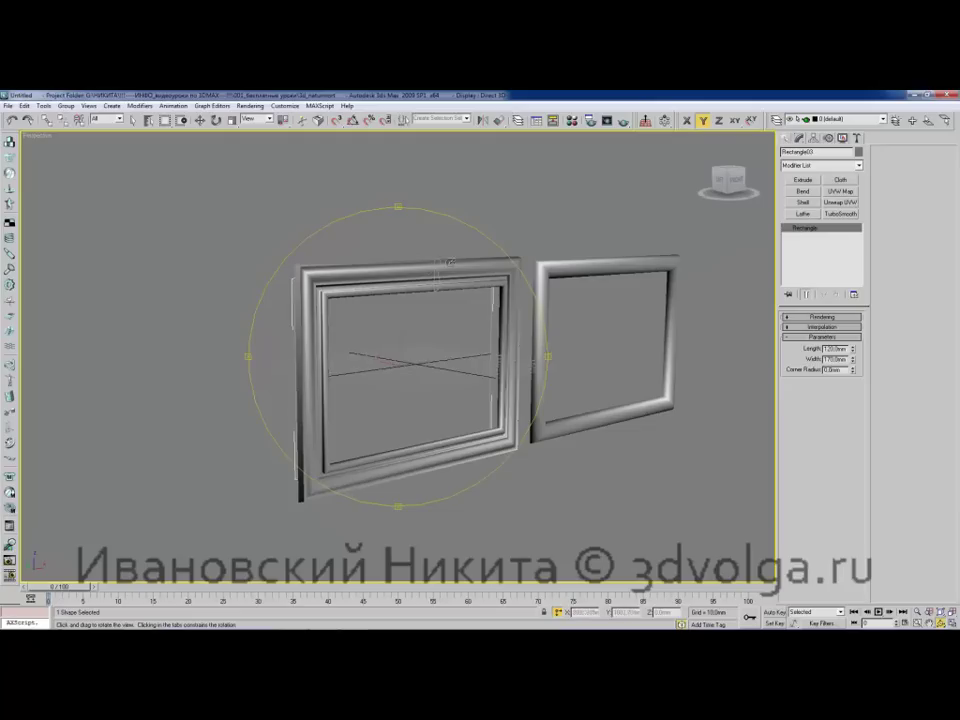
Extrude the copied rectangle by 1 mm into a thin solid panel.
click(802, 180)
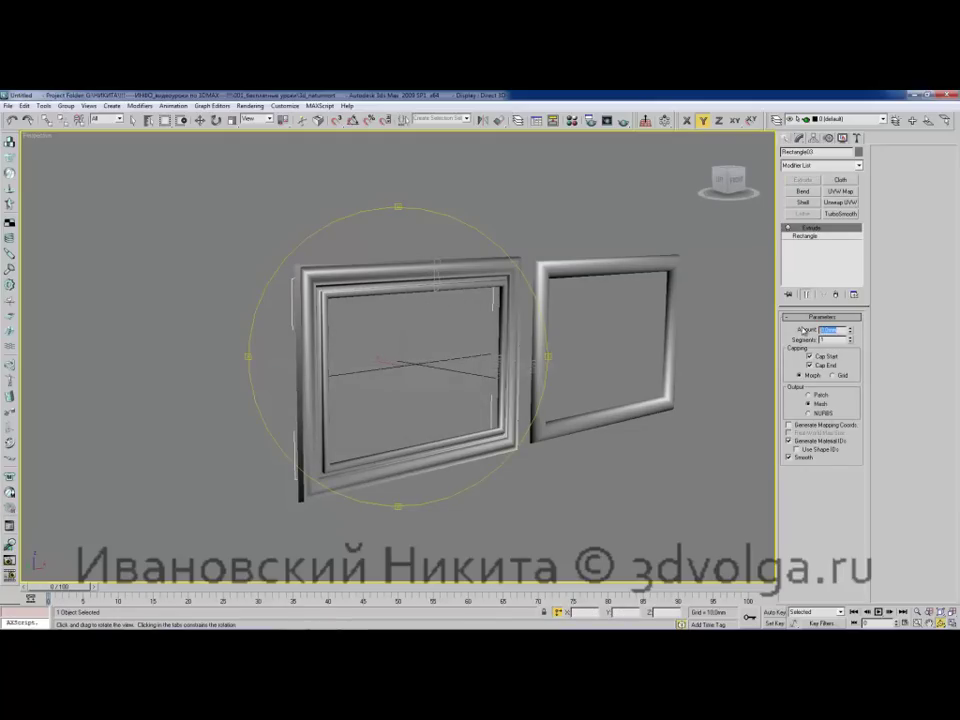
alt+middle_drag(480, 341, 400, 303)
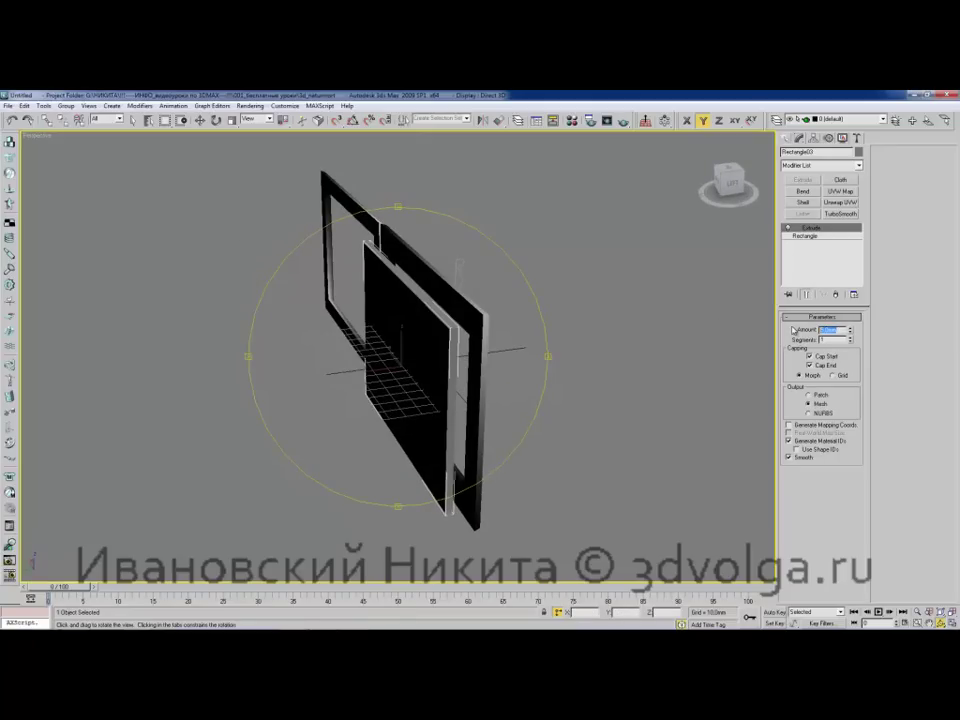
text(5)
key(Return)
alt+middle_drag(461, 325, 466, 354)
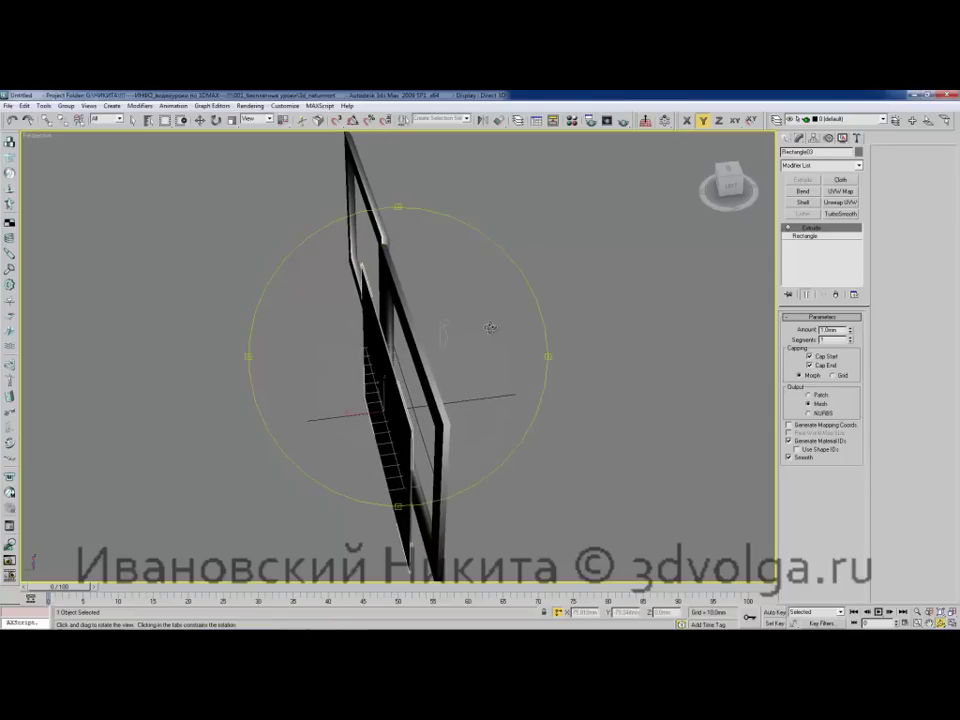
Move the thin panel along the Y axis in the top view so it sits close against the back of the frame.
key(t)
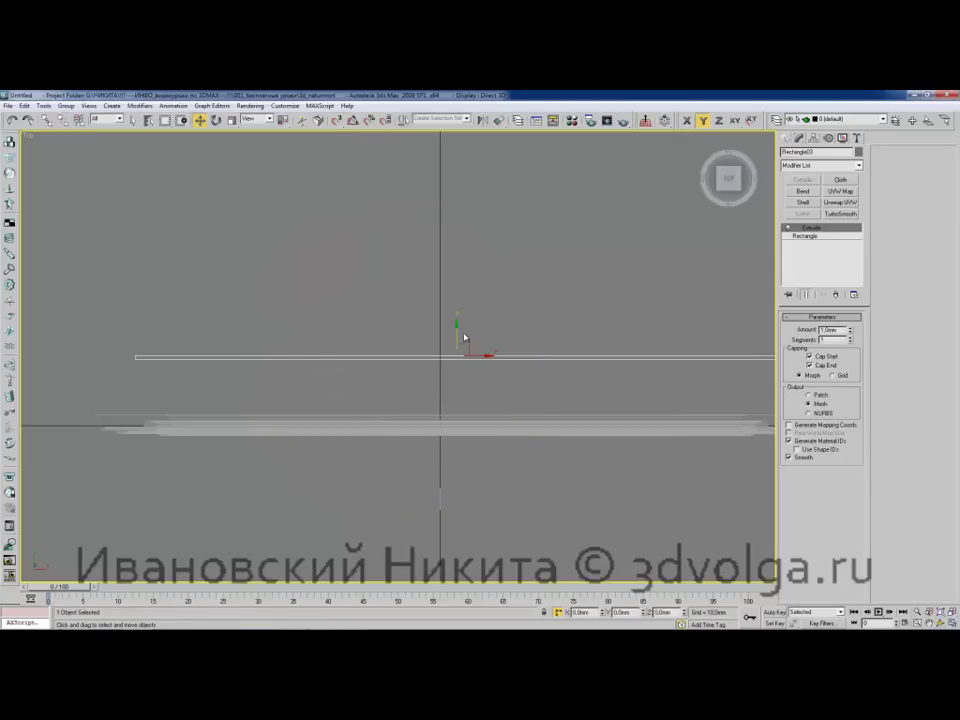
drag(456, 324, 453, 386)
alt+middle_drag(574, 387, 470, 296)
key(w)
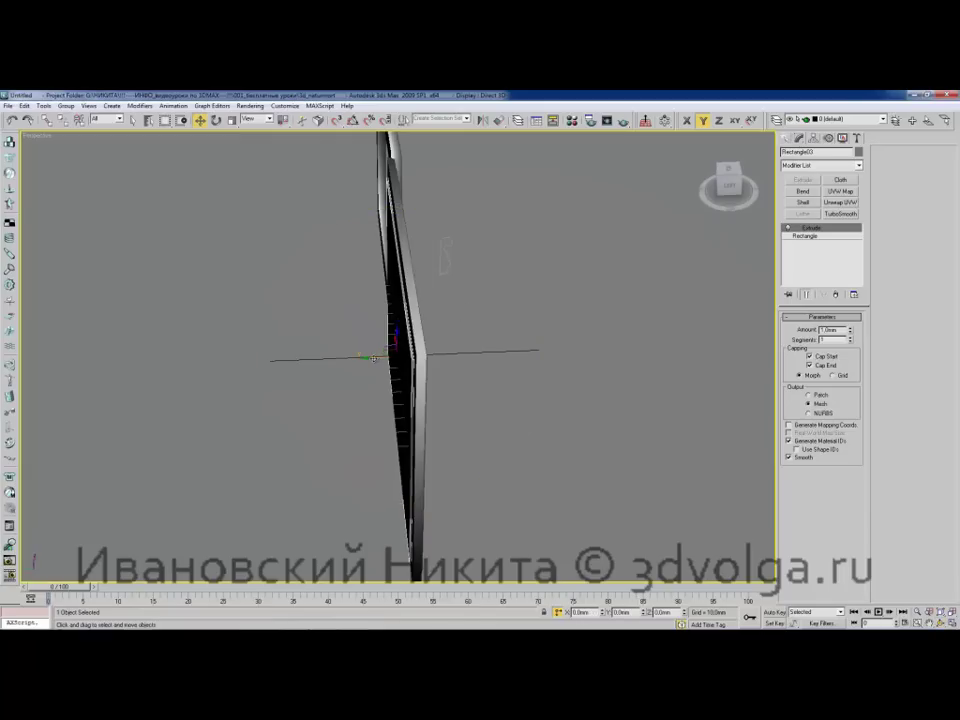
Make two independent copies of the panel along the Y axis, stacking them behind the frame, and clear the selection.
shift+drag(373, 358, 352, 357)
click(481, 406)
mouse_move(497, 291)
alt+middle_down()
mouse_move(416, 281)
mouse_move(483, 285)
alt+middle_up()
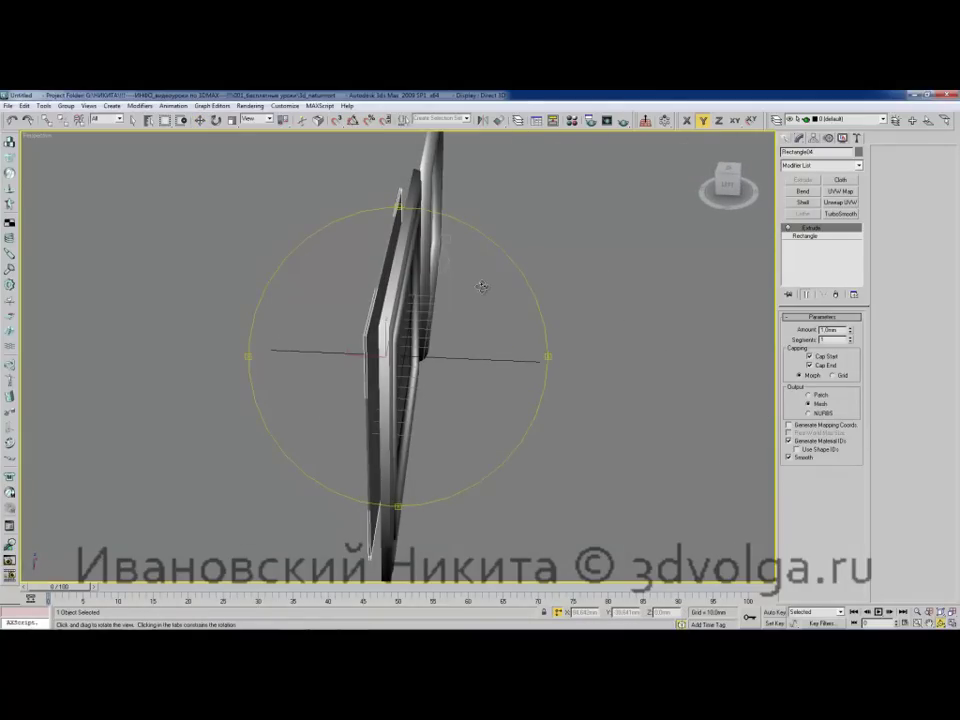
mouse_move(428, 300)
alt+middle_down()
mouse_move(446, 325)
mouse_move(452, 306)
mouse_move(440, 300)
alt+middle_up()
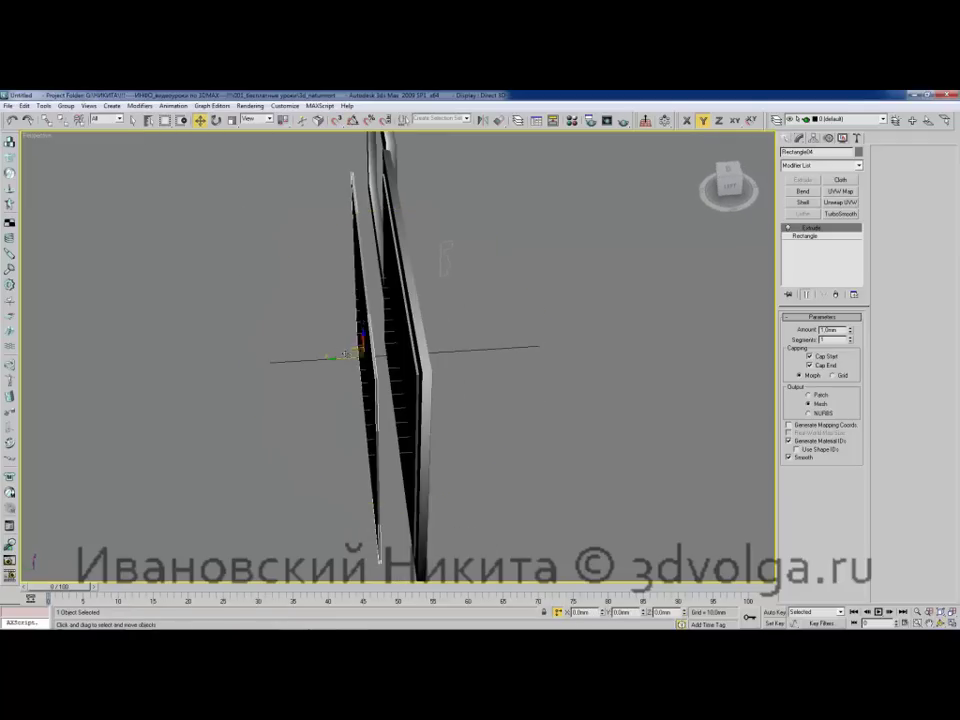
shift+drag(331, 357, 345, 357)
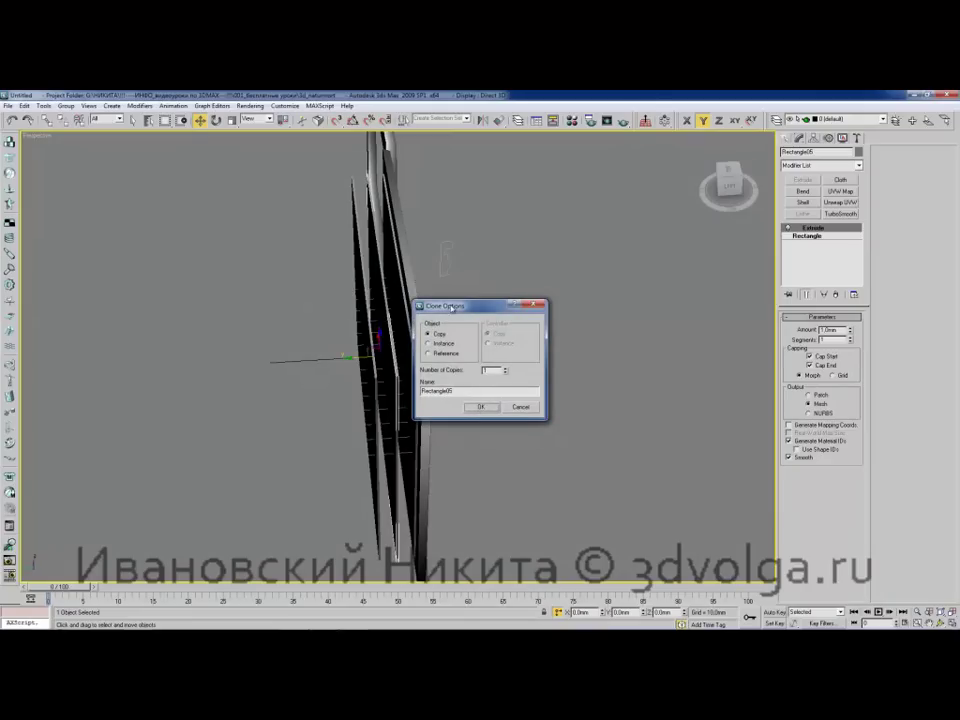
drag(450, 311, 464, 306)
click(493, 403)
mouse_move(454, 317)
alt+middle_down()
mouse_move(429, 315)
mouse_move(400, 281)
mouse_move(370, 300)
mouse_move(332, 285)
mouse_move(343, 283)
mouse_move(340, 272)
mouse_move(450, 257)
mouse_move(430, 254)
alt+middle_up()
click(340, 272)
click(343, 274)
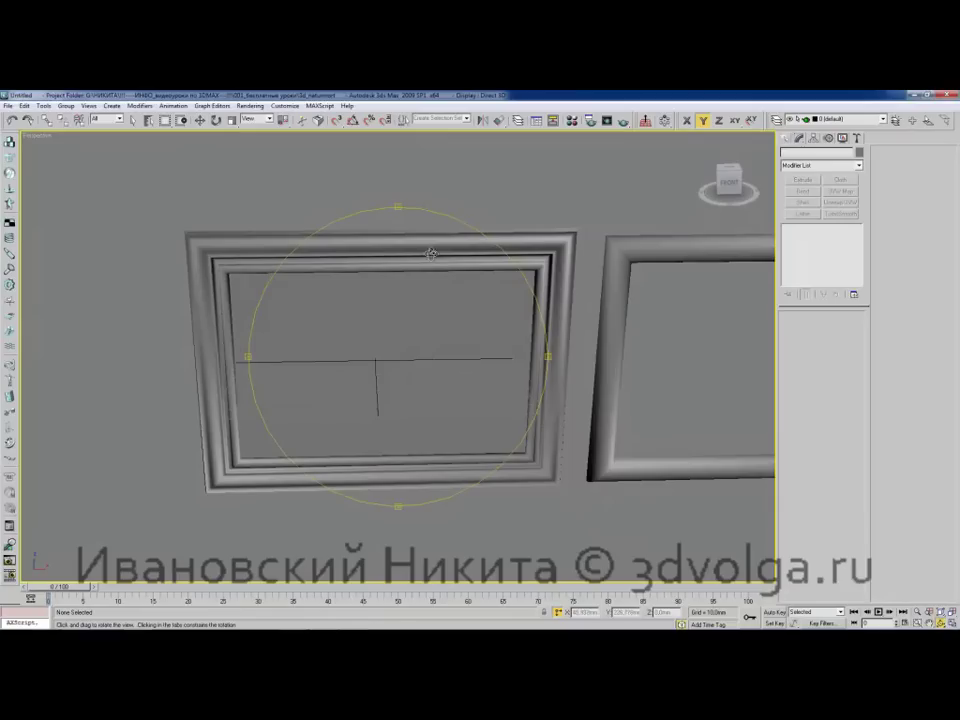
Save the scene as "рамка" in the scenes folder.
key(ctrl+s)
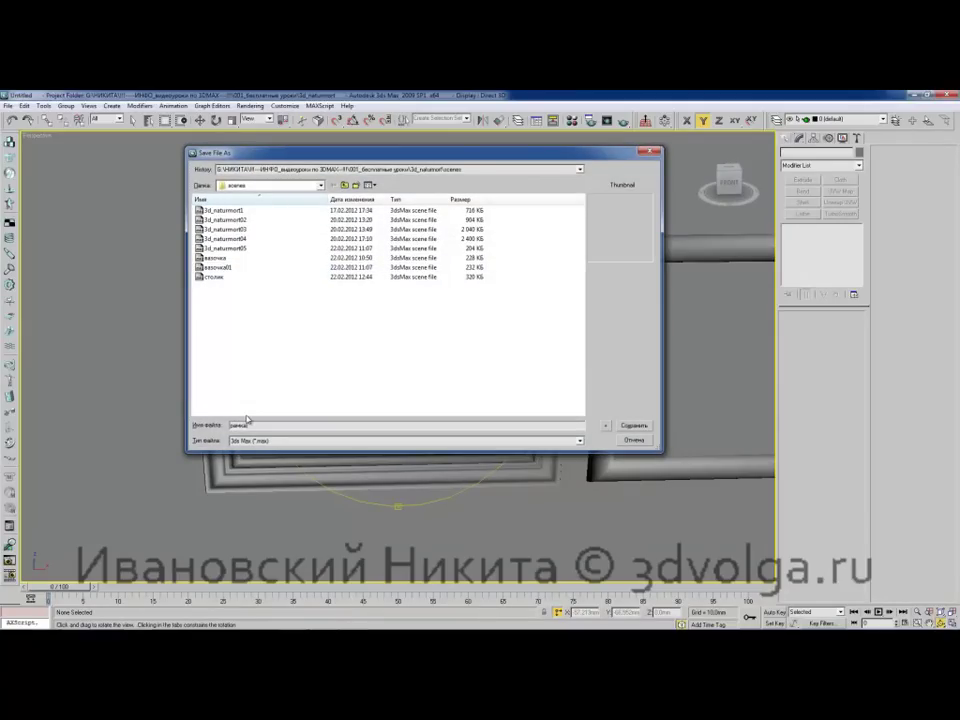
text(рамка)
key(Return)
Examine the frame and its stacked panels from several angles.
alt+middle_drag(359, 309, 302, 268)
alt+middle_drag(386, 291, 519, 307)
scroll(393, 288, down, 5)
drag(502, 308, 412, 328)
scroll(408, 329, up, 4)
alt+middle_drag(408, 328, 446, 306)
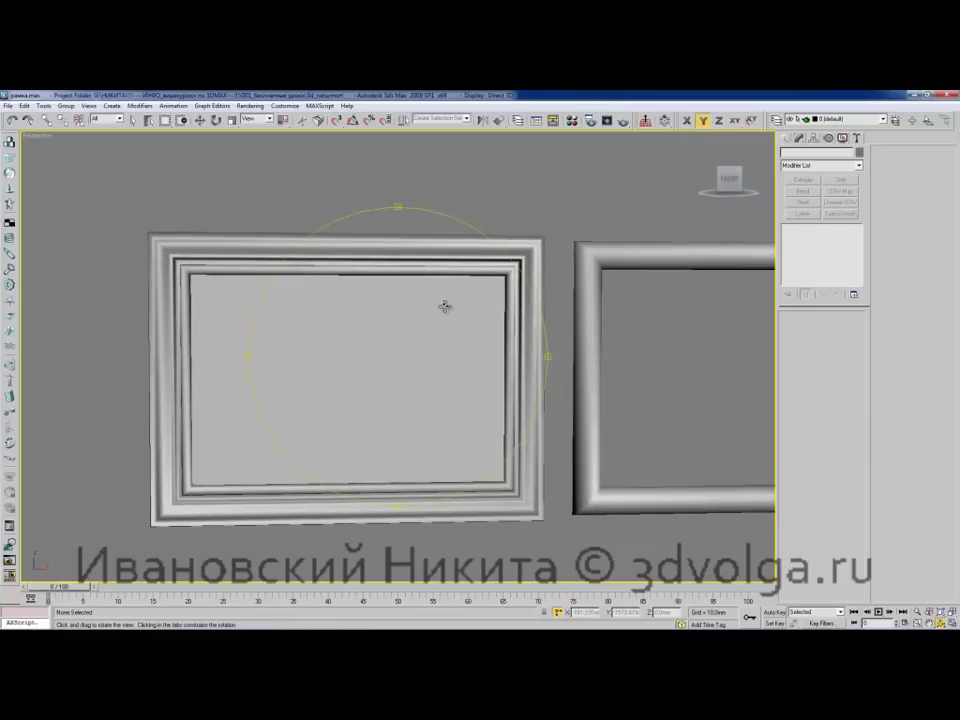
Draw a closed six-point Line for a support leg in the front view, with vertical upper edges about 20 mm long and a slanted lower part.
key(f)
middle_drag(342, 326, 504, 322)
scroll(499, 322, up, 2)
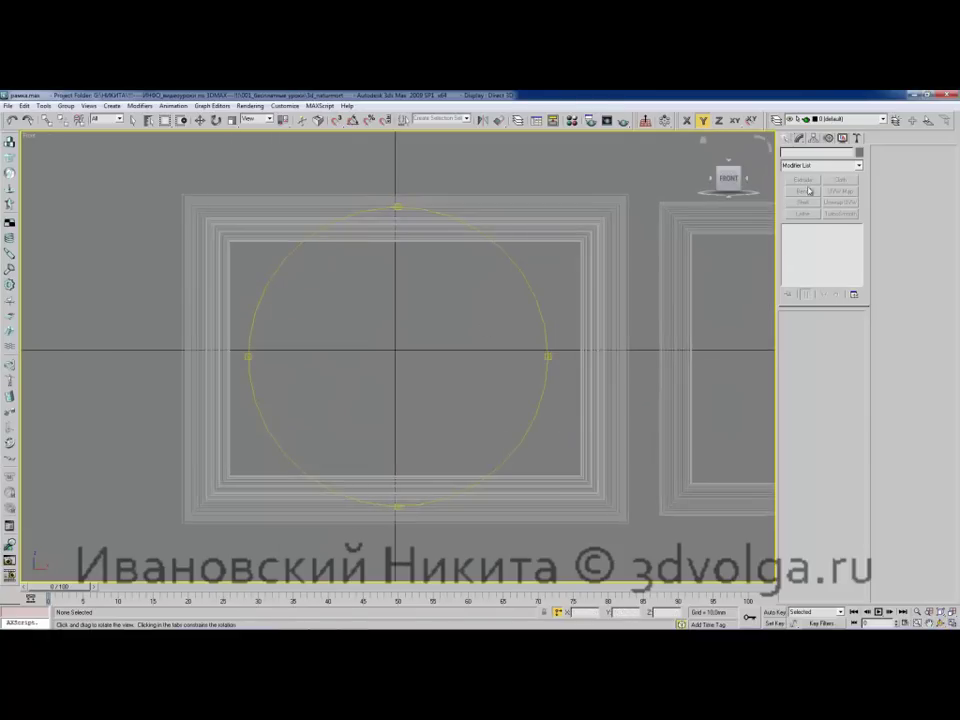
click(786, 139)
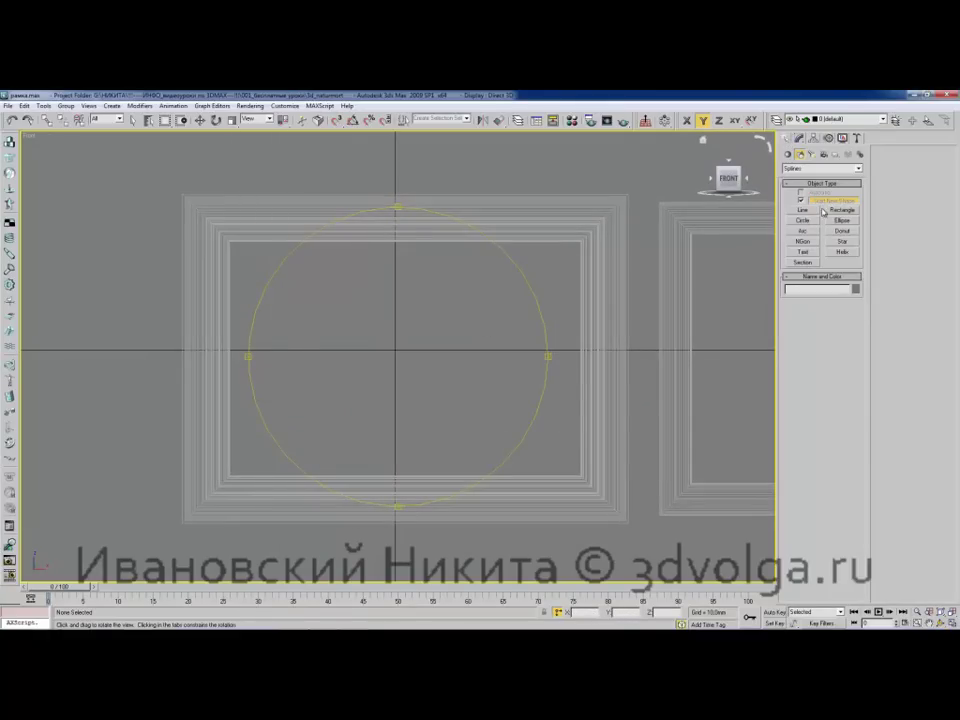
click(804, 210)
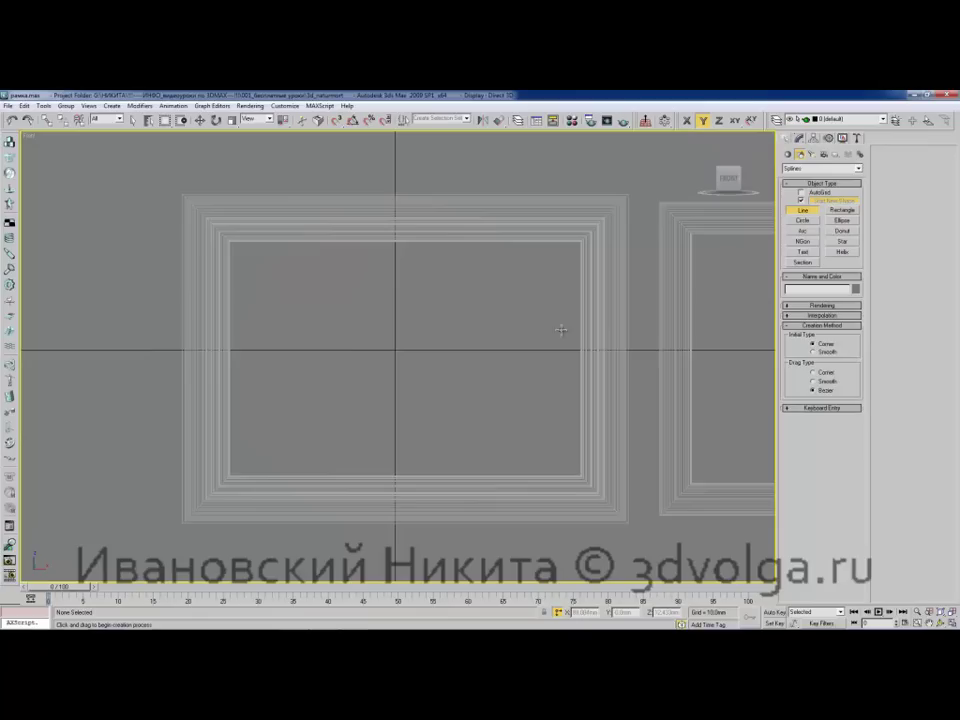
click(392, 315)
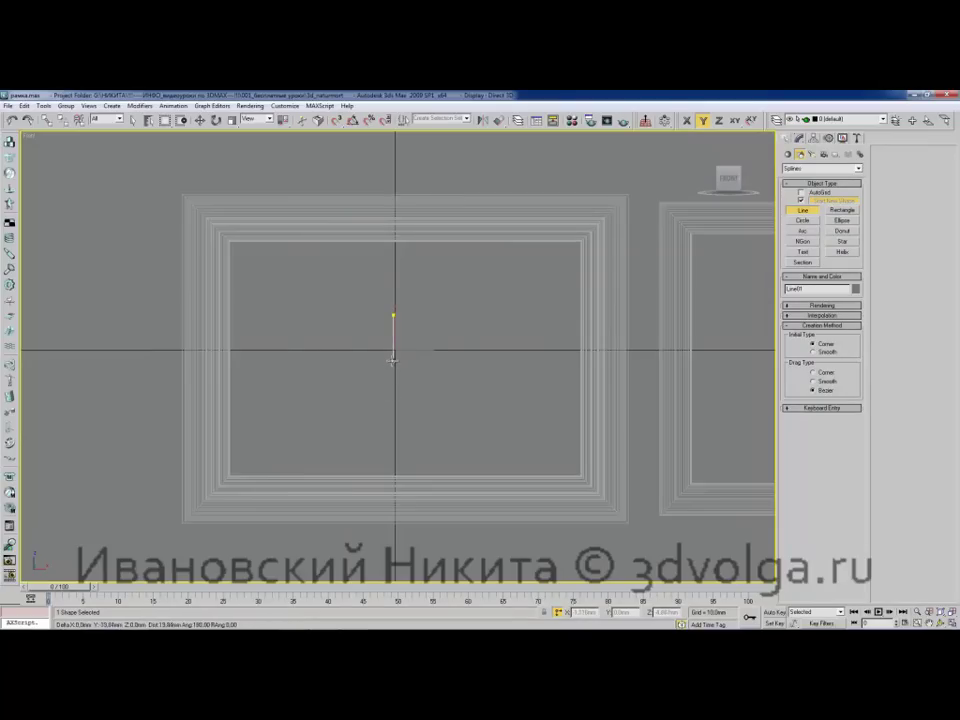
click(392, 360)
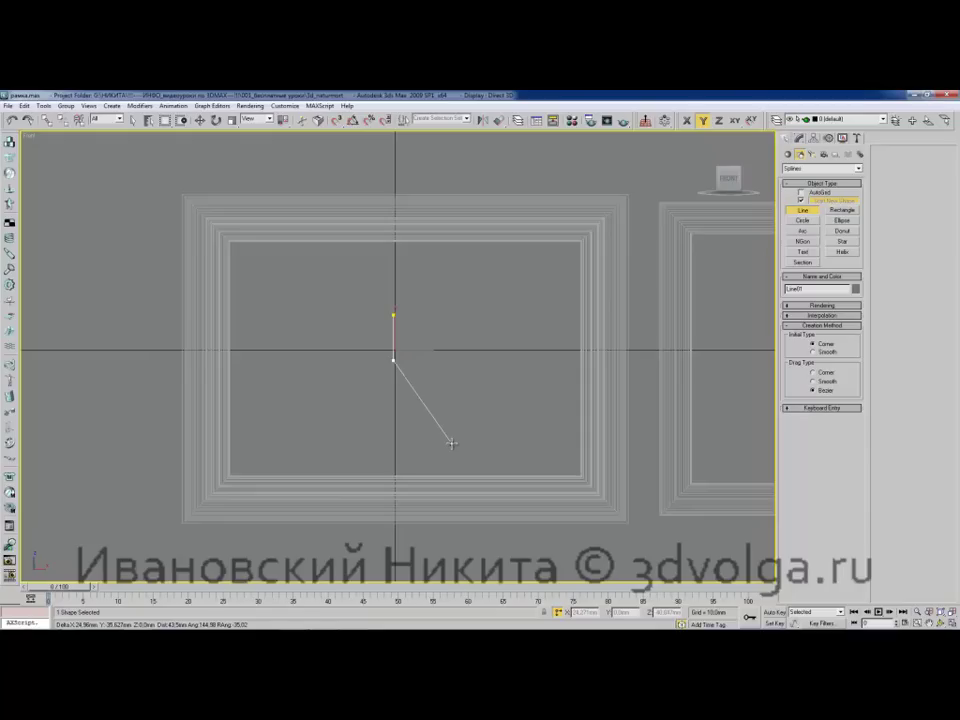
click(452, 443)
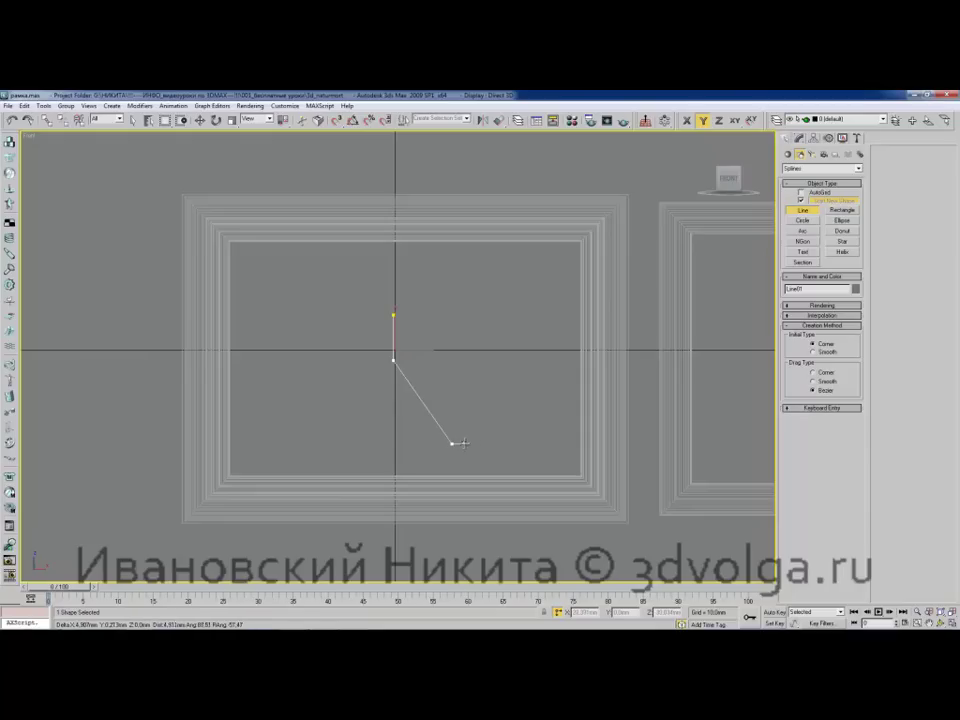
click(513, 444)
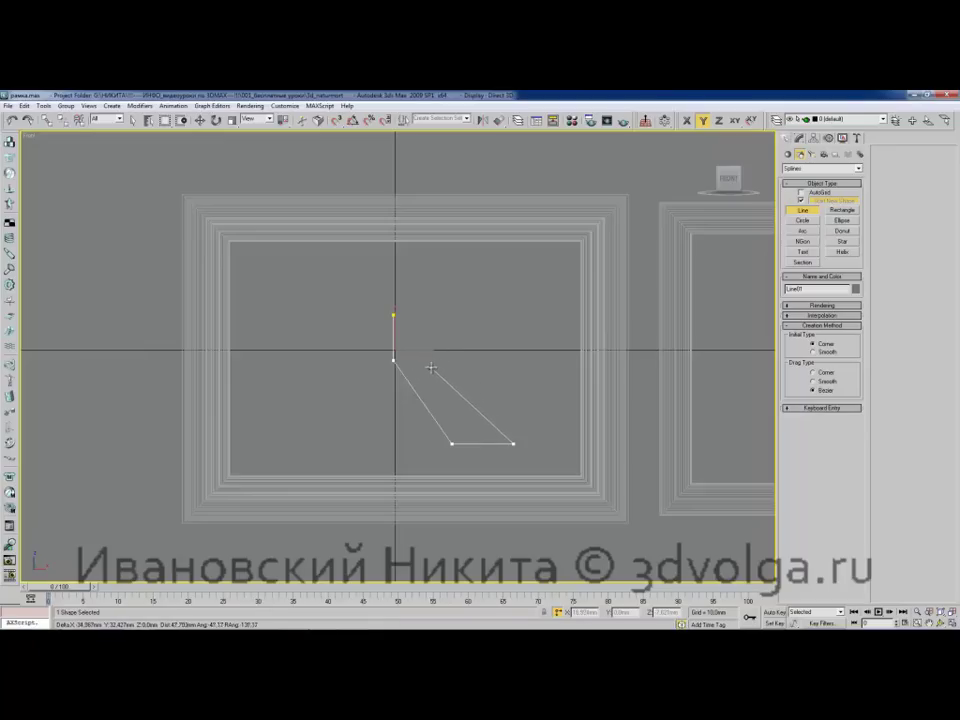
click(423, 361)
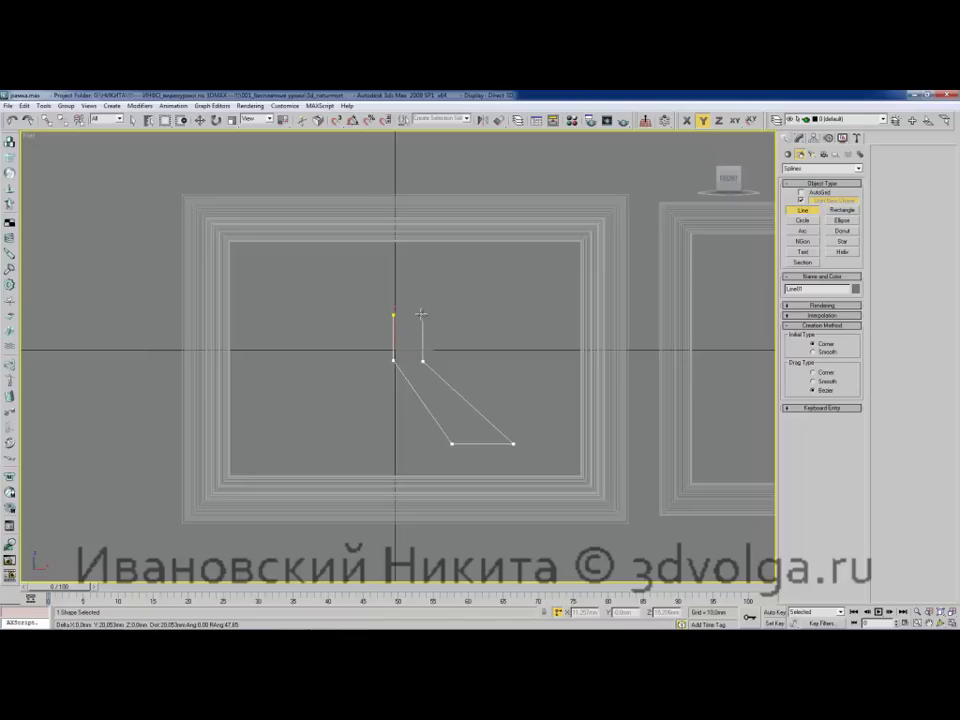
click(421, 314)
click(393, 315)
click(459, 394)
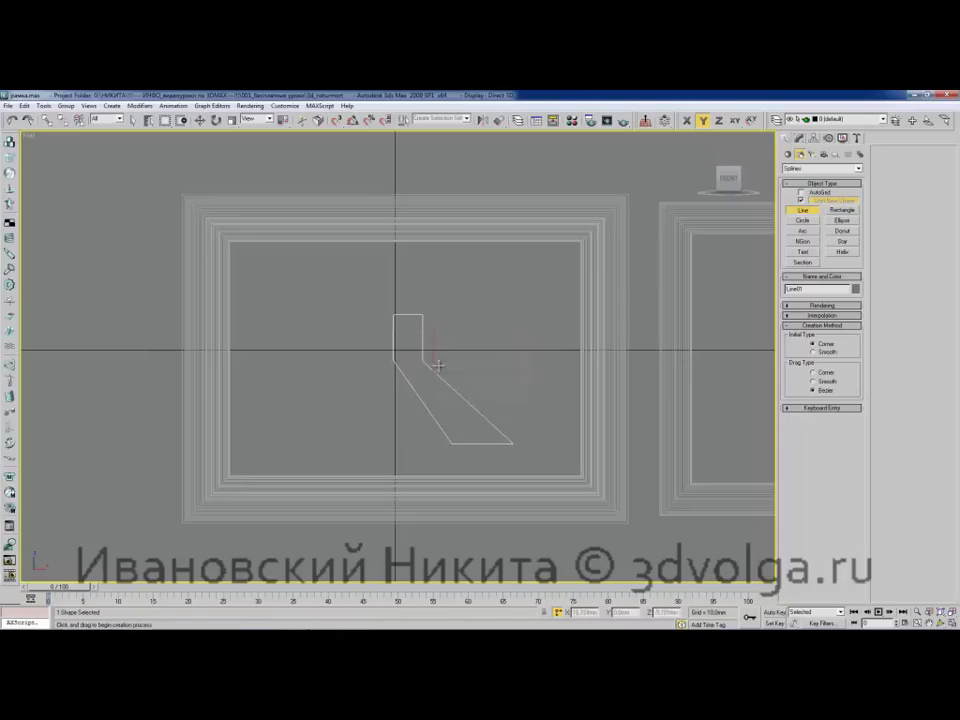
Select the leg outline's first vertex and inspect how its upper edge lines up at close range.
middle_drag(438, 366, 437, 389)
scroll(407, 355, up, 2)
key(1)
click(391, 331)
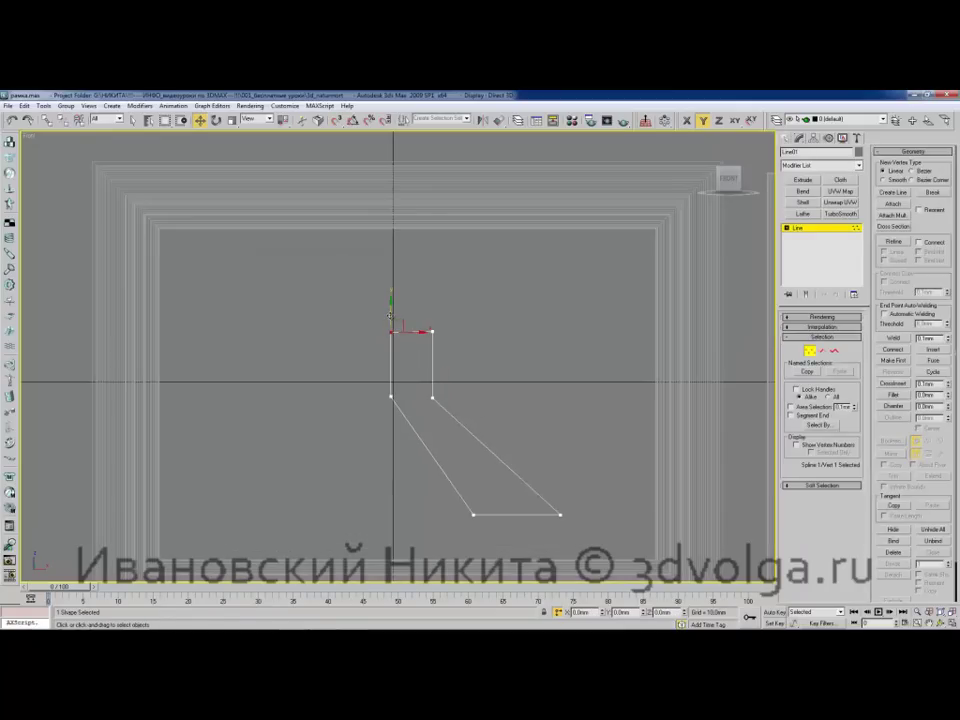
scroll(398, 345, up, 3)
scroll(376, 275, up, 1)
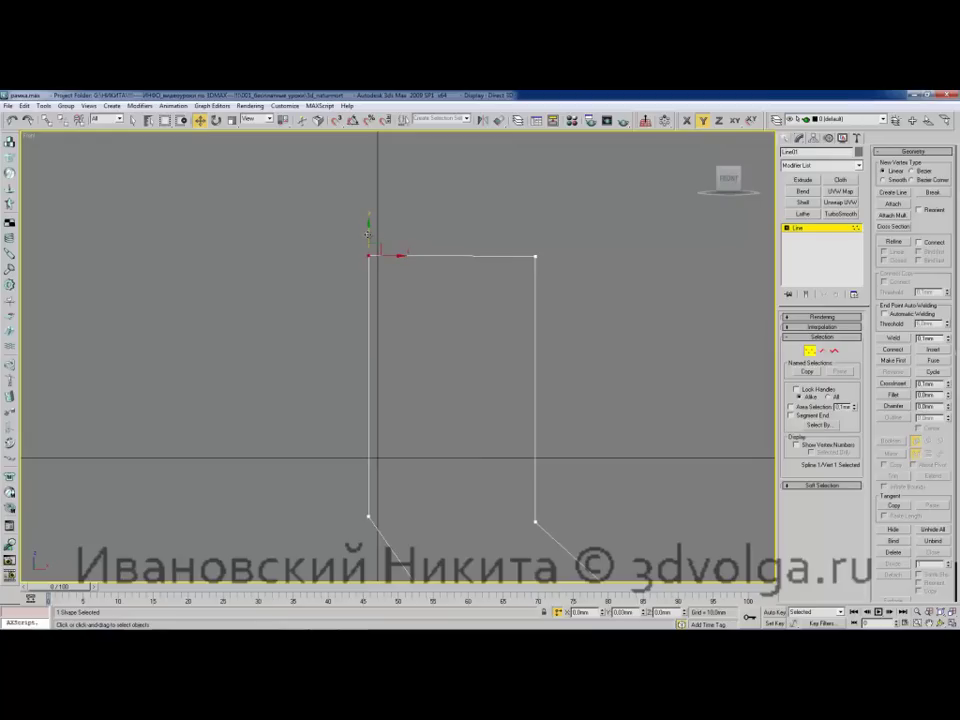
scroll(460, 375, down, 4)
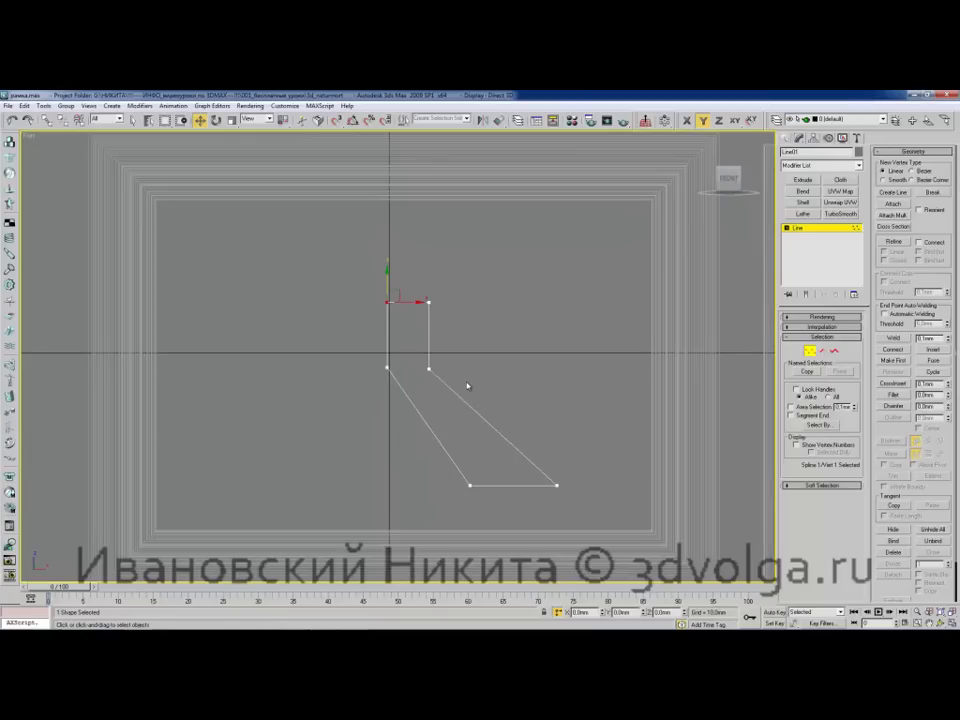
Extrude the leg outline by 1 mm.
alt+middle_drag(468, 358, 450, 312)
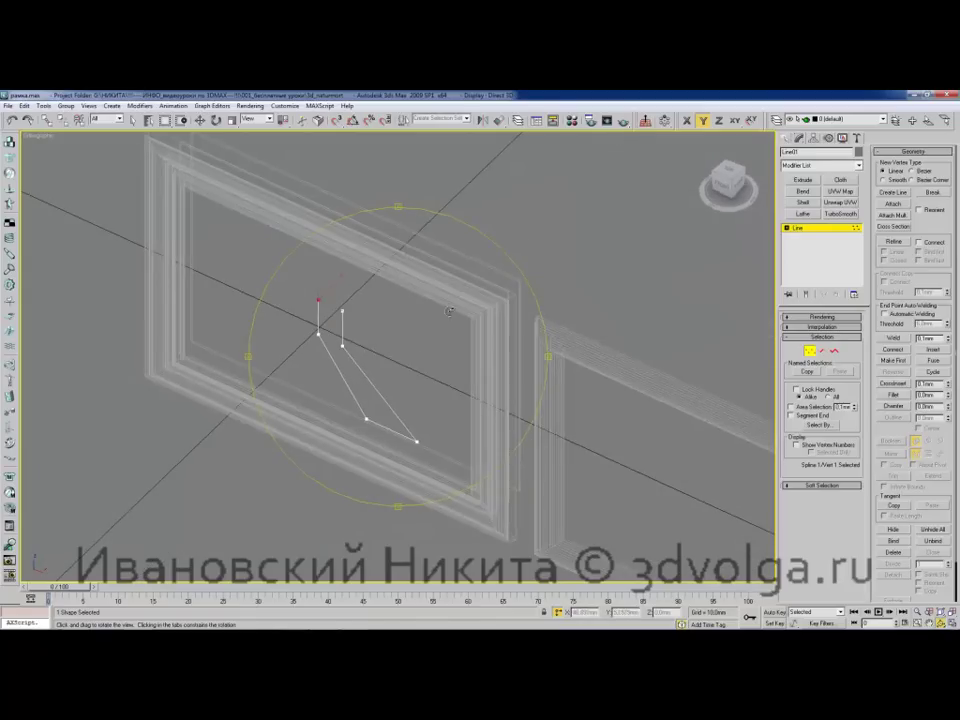
key(w)
click(803, 179)
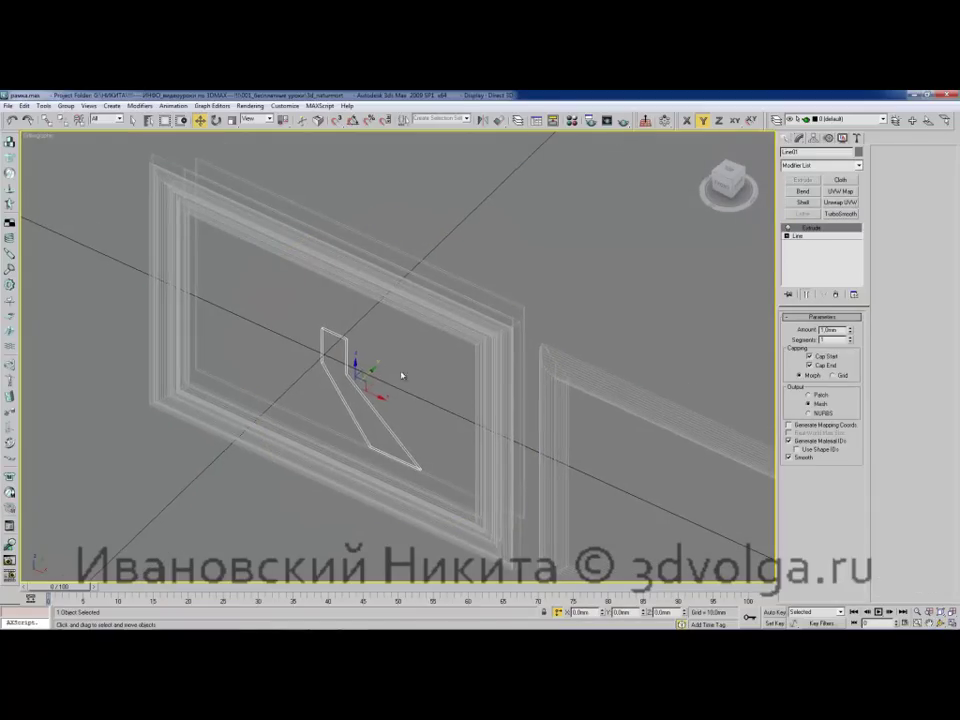
Switch to shaded display, move the leg along the Y axis to behind the stacked panels, and hide the grid.
key(F3)
mouse_move(410, 338)
alt+middle_down()
mouse_move(357, 320)
mouse_move(322, 328)
alt+middle_up()
key(w)
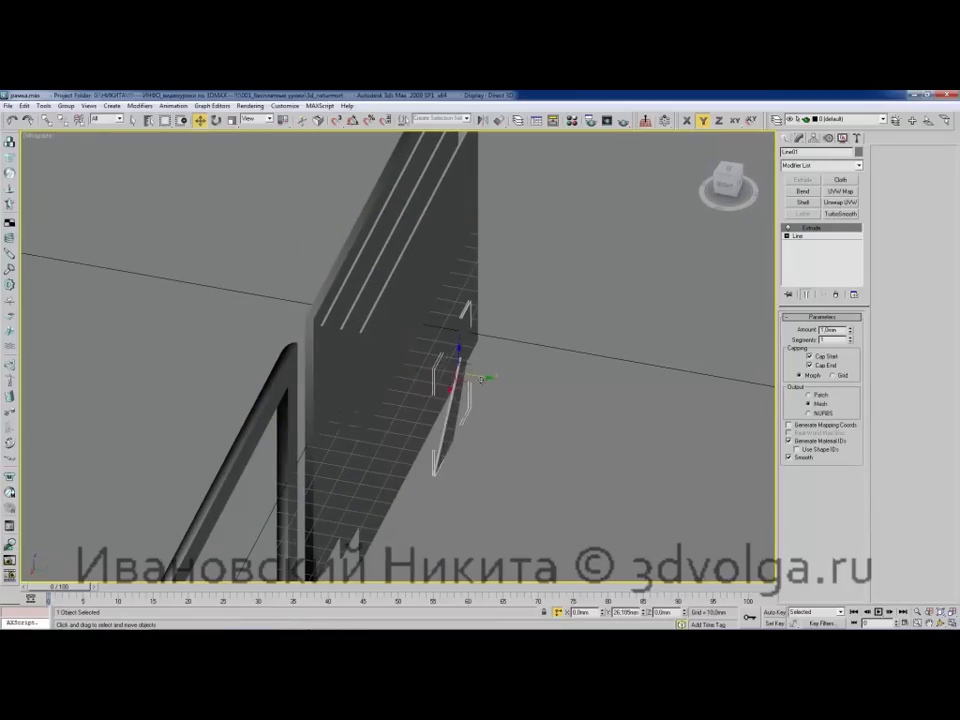
alt+middle_drag(492, 386, 434, 344)
key(g)
drag(478, 360, 484, 377)
Change the leg's object color to orange so it stands out from the panels.
click(858, 152)
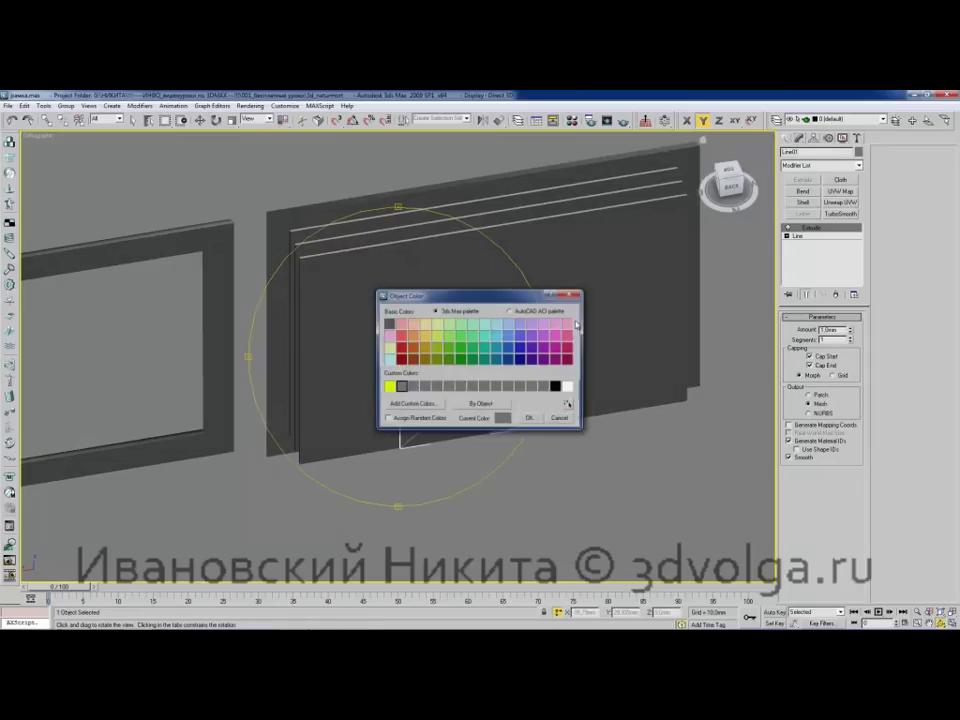
click(532, 419)
mouse_move(490, 360)
alt+middle_down()
mouse_move(441, 321)
mouse_move(435, 294)
mouse_move(460, 299)
mouse_move(444, 301)
mouse_move(473, 330)
mouse_move(439, 332)
mouse_move(490, 357)
alt+middle_up()
Rotate the leg about its vertical Z axis behind the panels and open its base Line for editing.
key(e)
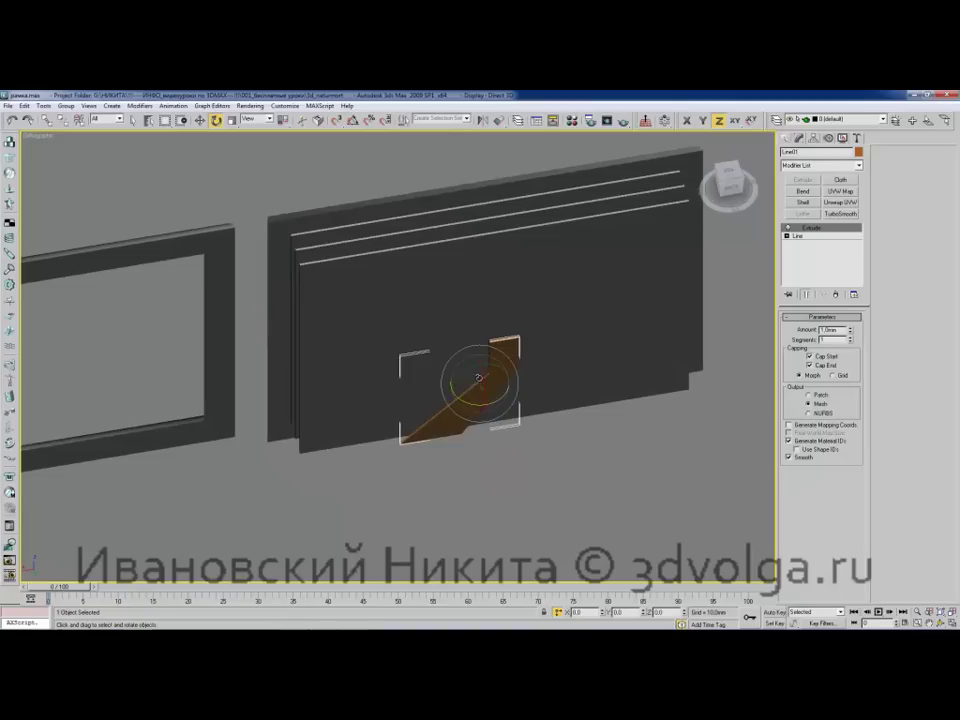
drag(490, 402, 544, 393)
alt+middle_drag(541, 395, 462, 317)
click(812, 237)
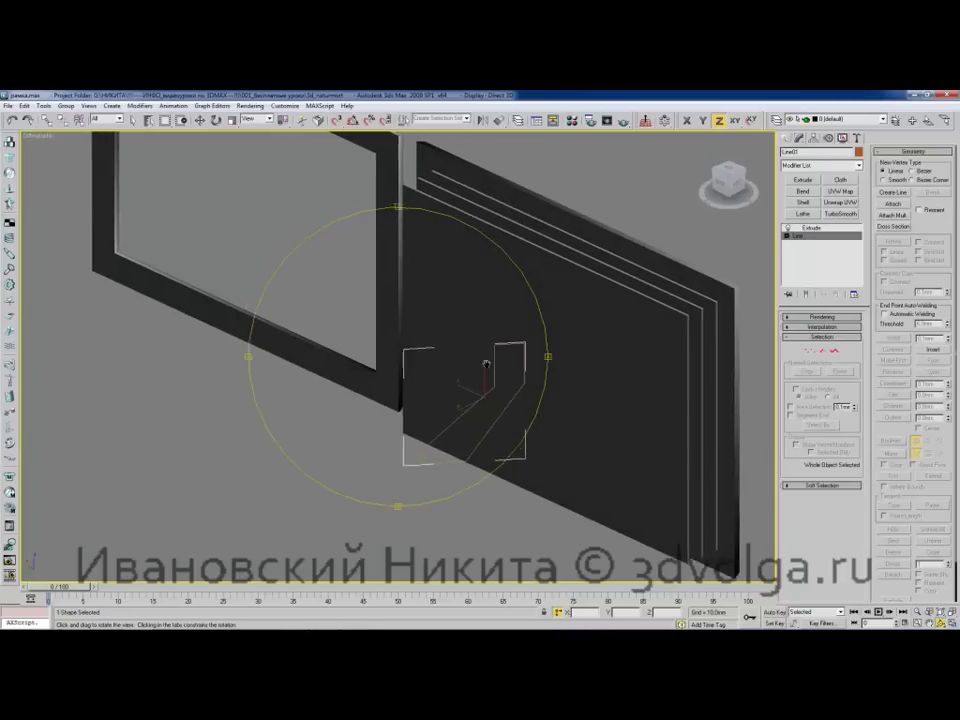
Narrow the leg outline's top end by moving its top corner vertex inward along the X axis.
scroll(498, 360, up, 3)
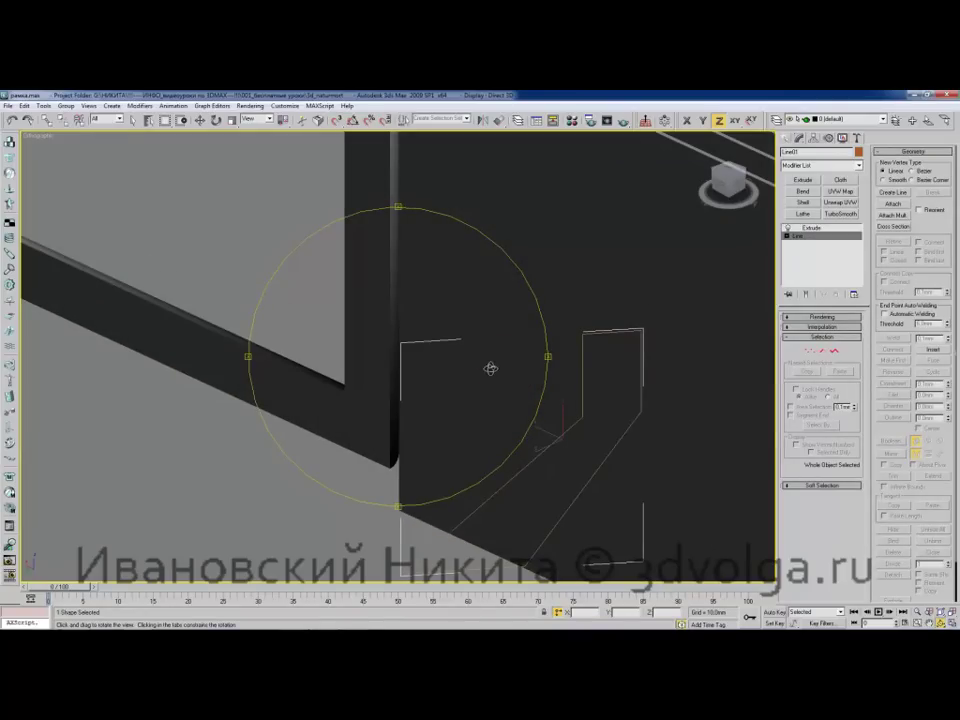
alt+middle_drag(491, 366, 473, 356)
key(1)
click(541, 331)
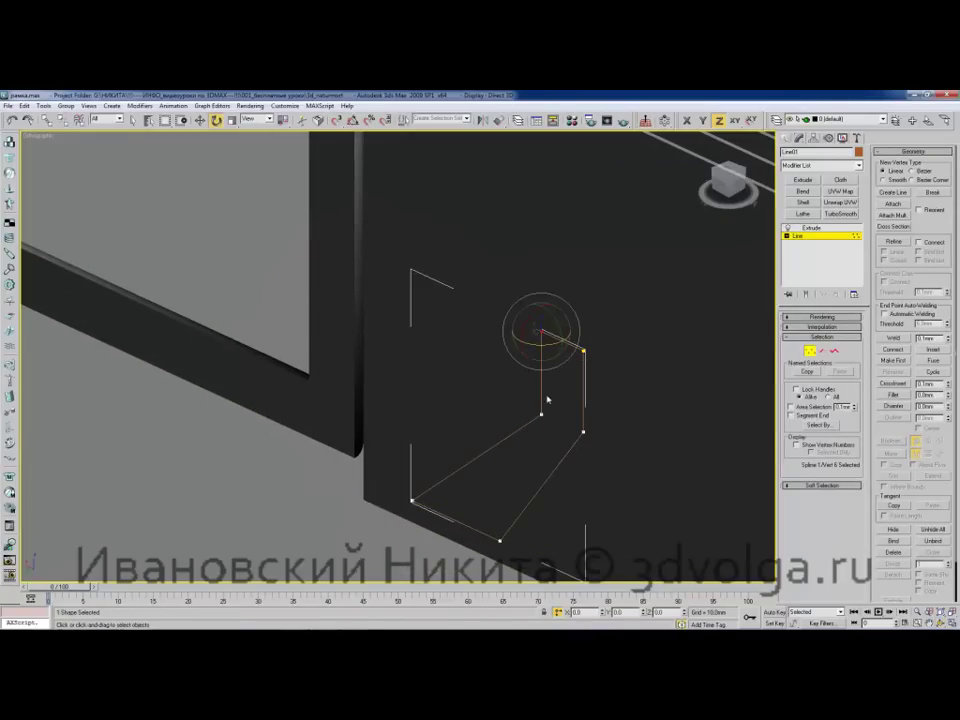
key(w)
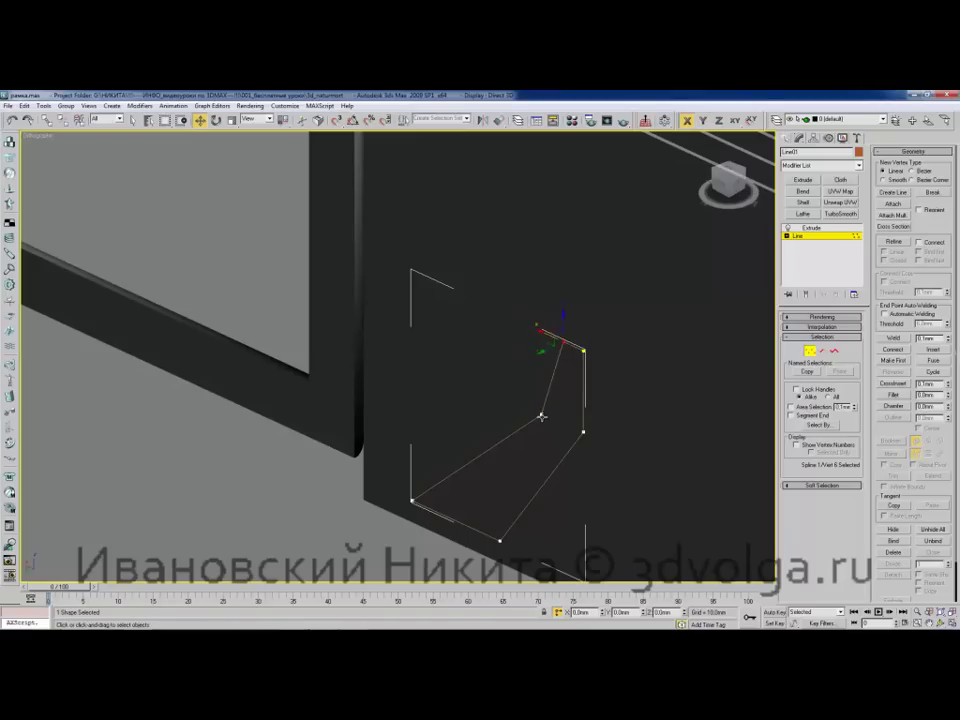
Shift the leg outline's two middle vertices along the X axis so both long sides taper almost straight toward the base.
drag(521, 403, 480, 384)
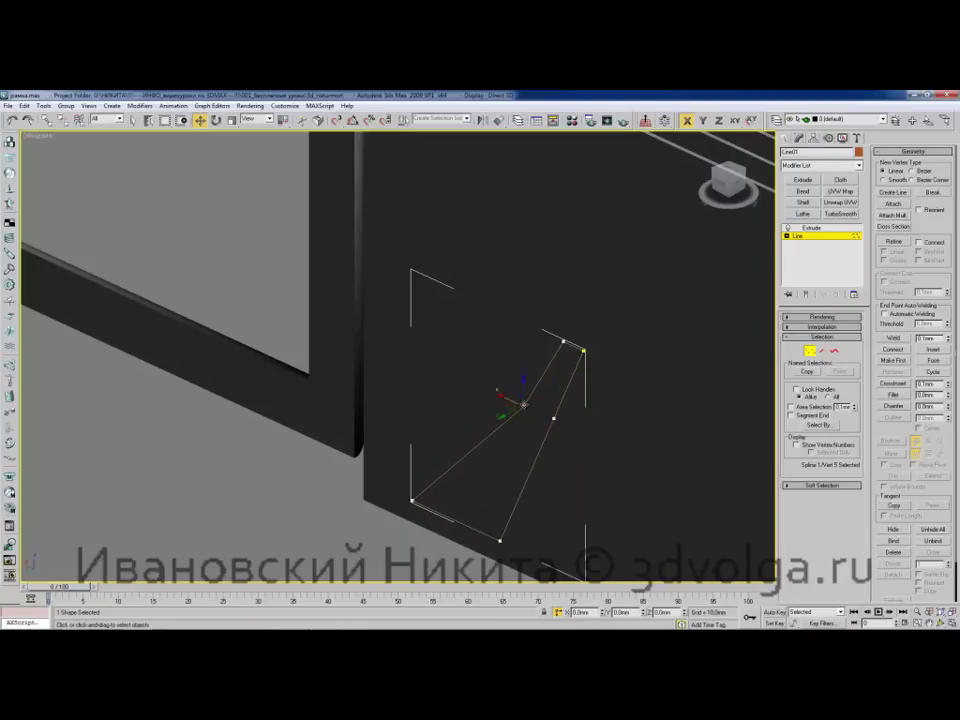
key(ctrl+r)
drag(551, 386, 528, 355)
key(w)
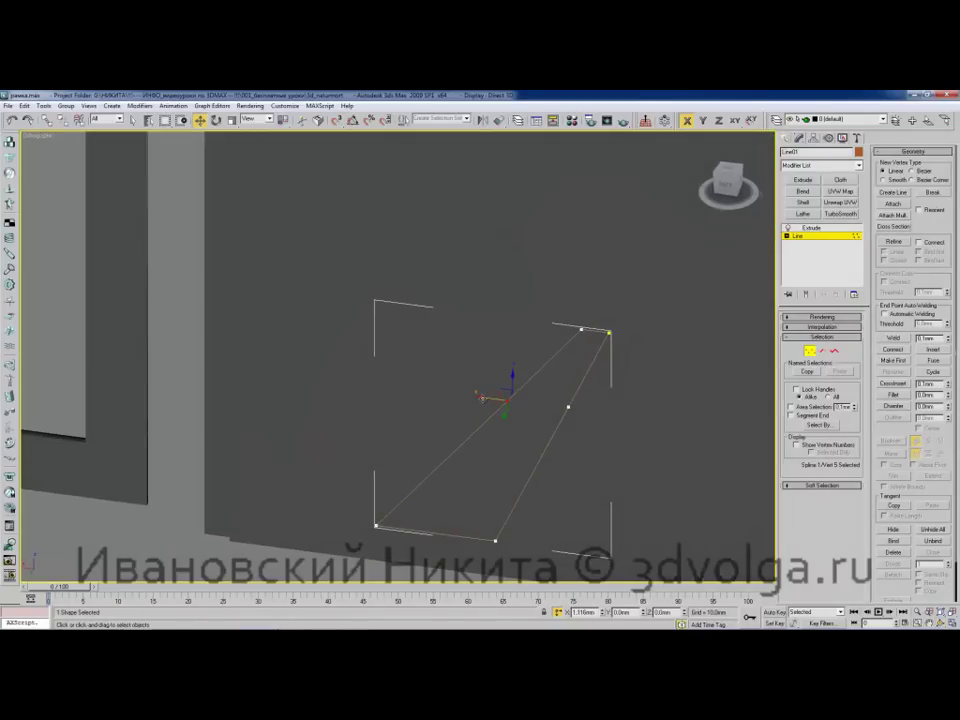
key(ctrl+r)
mouse_move(465, 330)
mouse_down()
mouse_move(489, 326)
mouse_move(460, 342)
mouse_up()
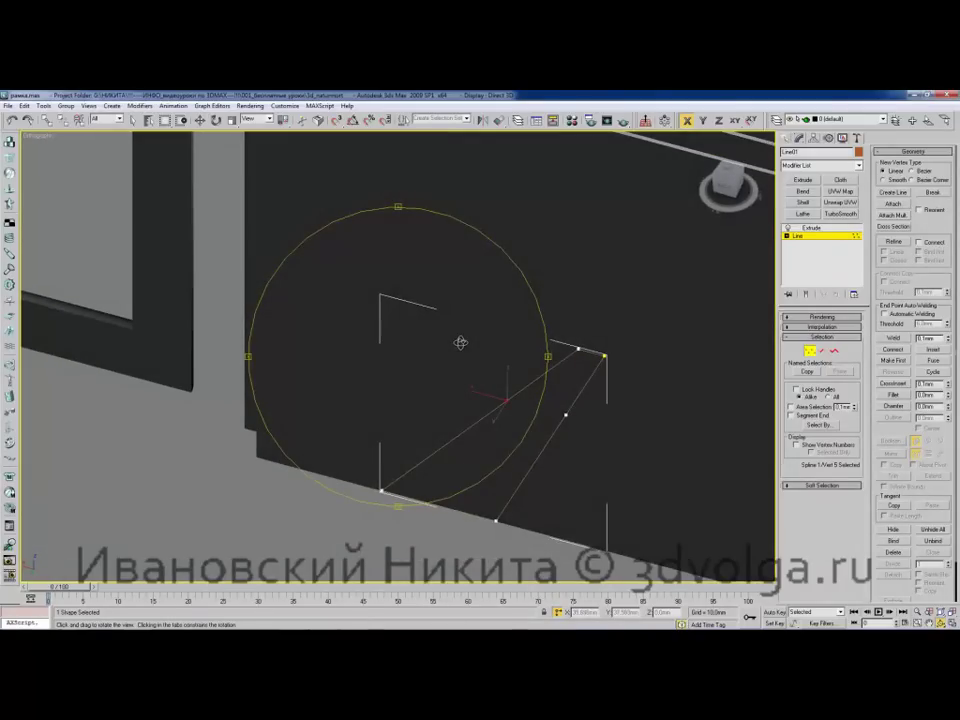
Return to the Extrude level and move the leg down in the wireframe front view until its base meets the frame's lower edge.
click(811, 228)
drag(540, 311, 472, 339)
key(w)
key(F3)
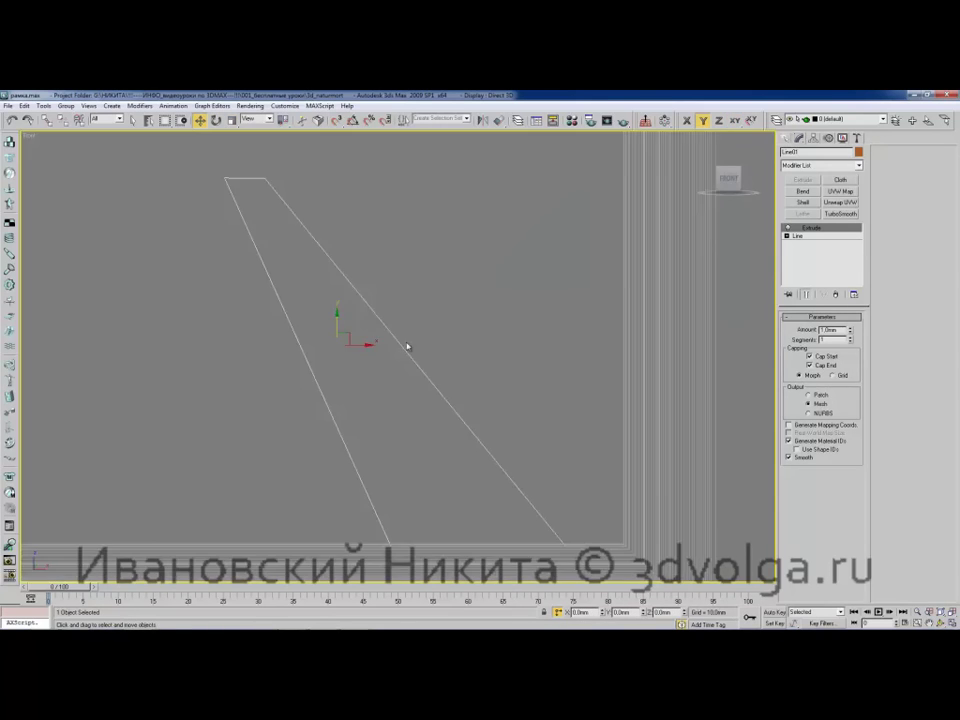
scroll(497, 302, down, 3)
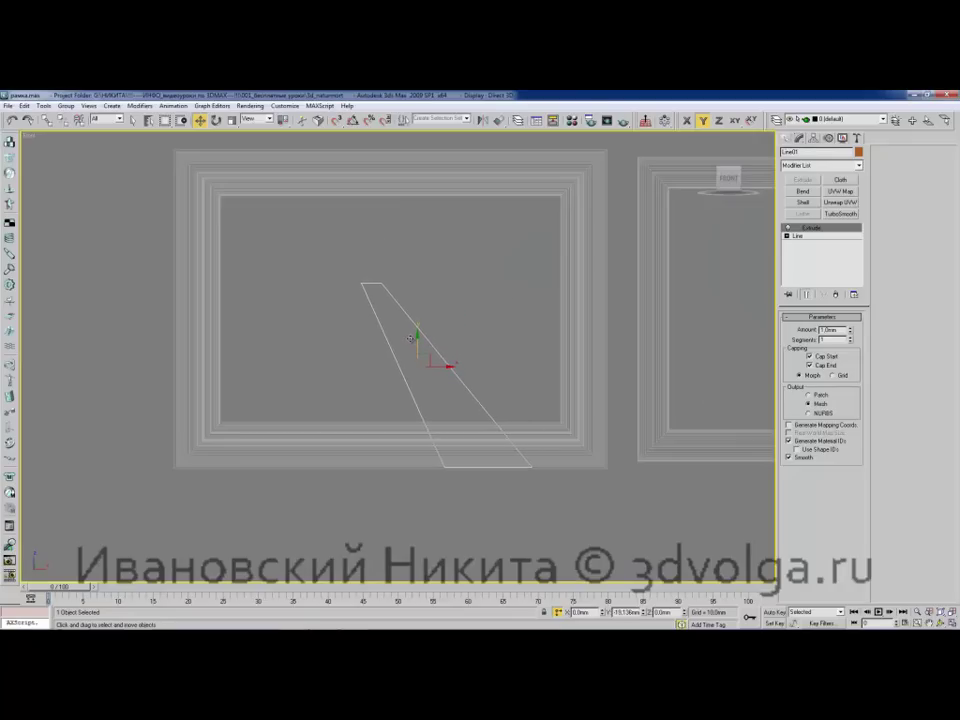
scroll(437, 336, up, 4)
Rotate the leg about its vertical Z axis by about 35 degrees so it angles away from the back panels.
drag(462, 325, 498, 282)
key(e)
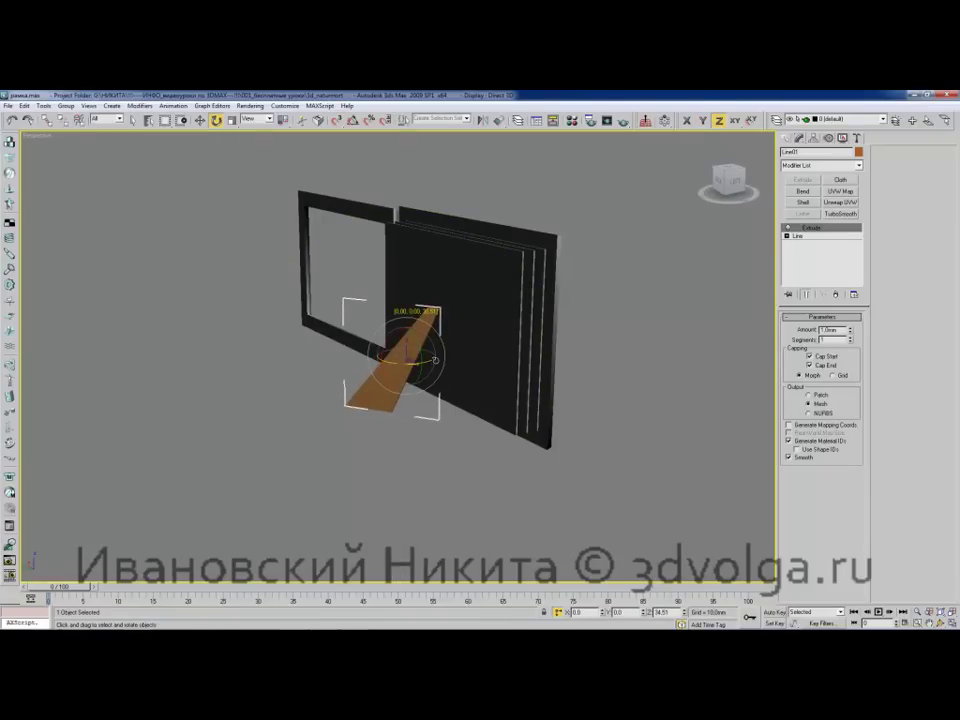
scroll(442, 332, up, 5)
alt+middle_drag(467, 328, 427, 291)
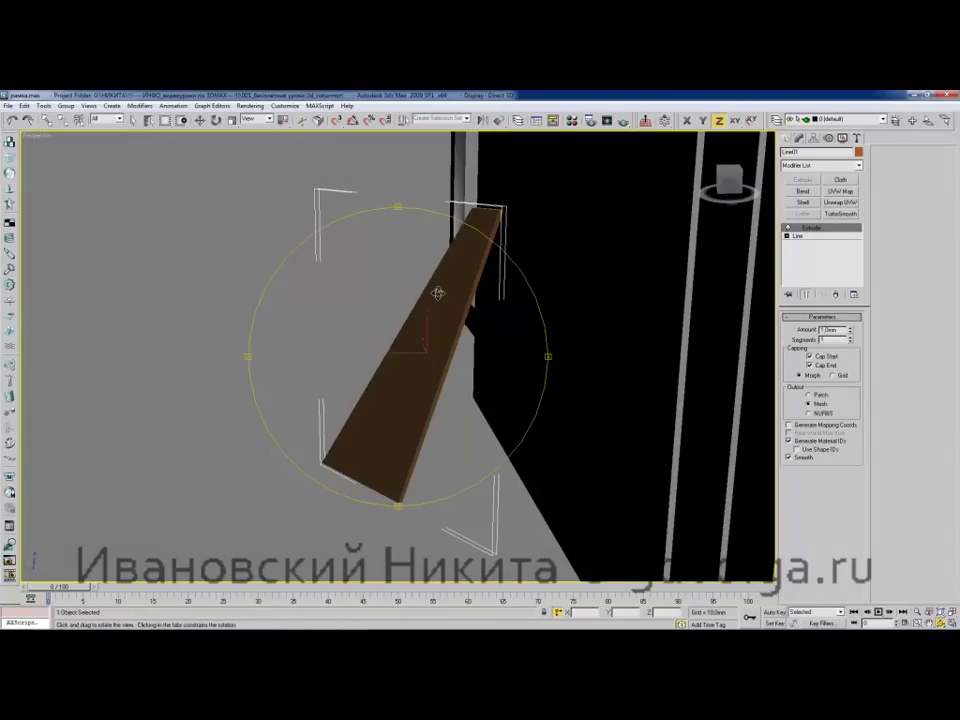
drag(419, 327, 419, 323)
alt+middle_drag(457, 327, 437, 347)
Move the leg along the Y axis to adjust its distance from the rear backing panel.
key(w)
mouse_move(420, 366)
mouse_down()
mouse_move(450, 354)
mouse_move(437, 360)
mouse_up()
alt+middle_drag(453, 360, 417, 348)
key(e)
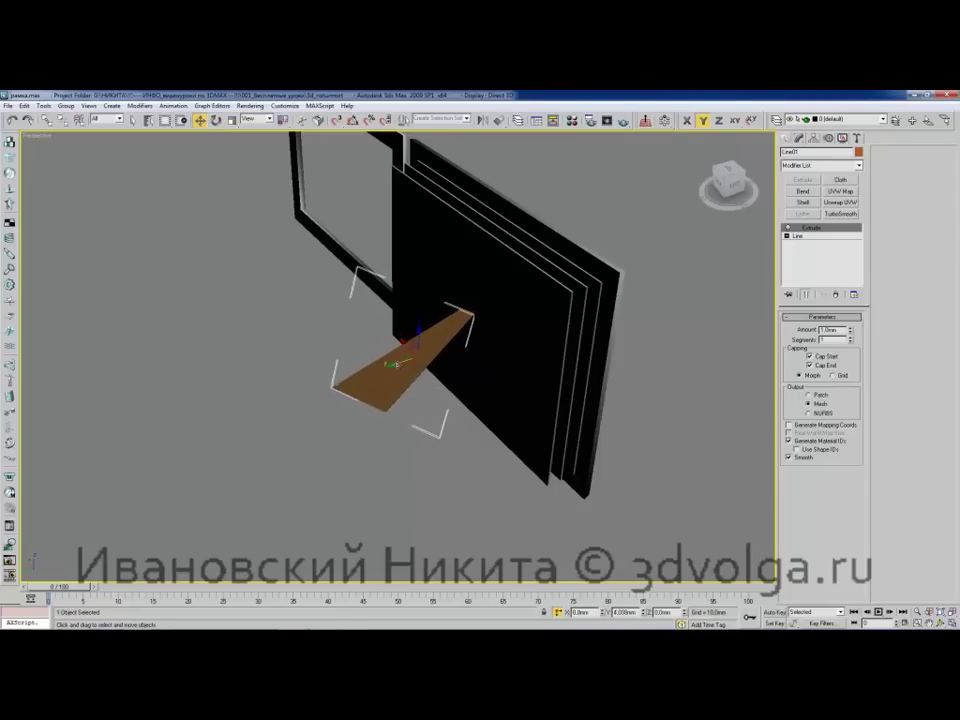
alt+middle_drag(420, 305, 338, 310)
key(e)
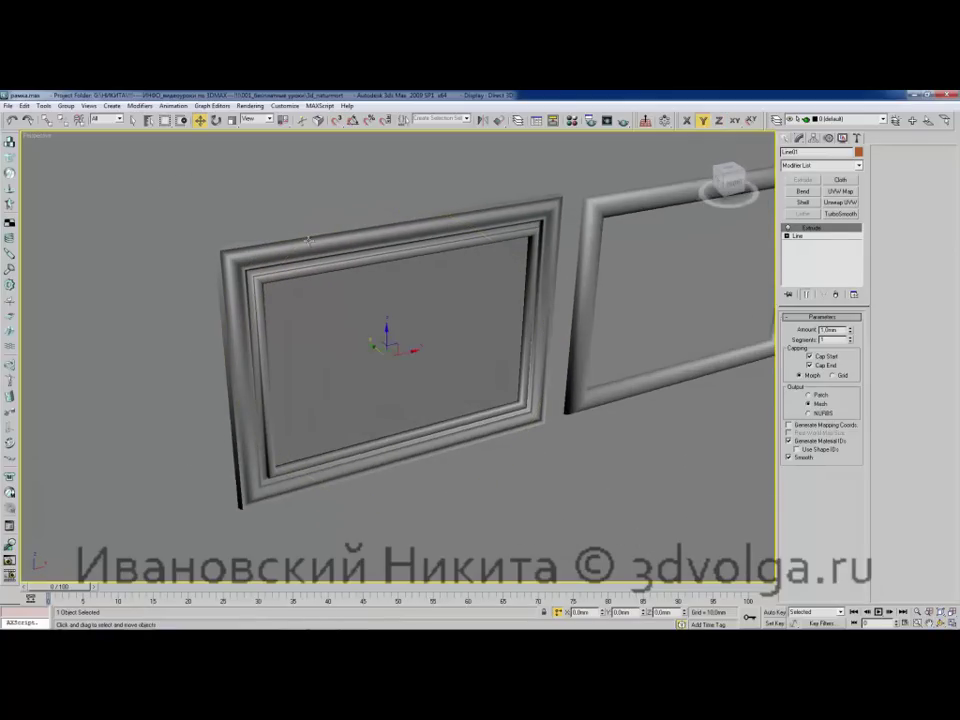
Examine the swept frame and its panels from the front and back, selecting them in turn.
click(310, 241)
alt+middle_drag(471, 310, 401, 297)
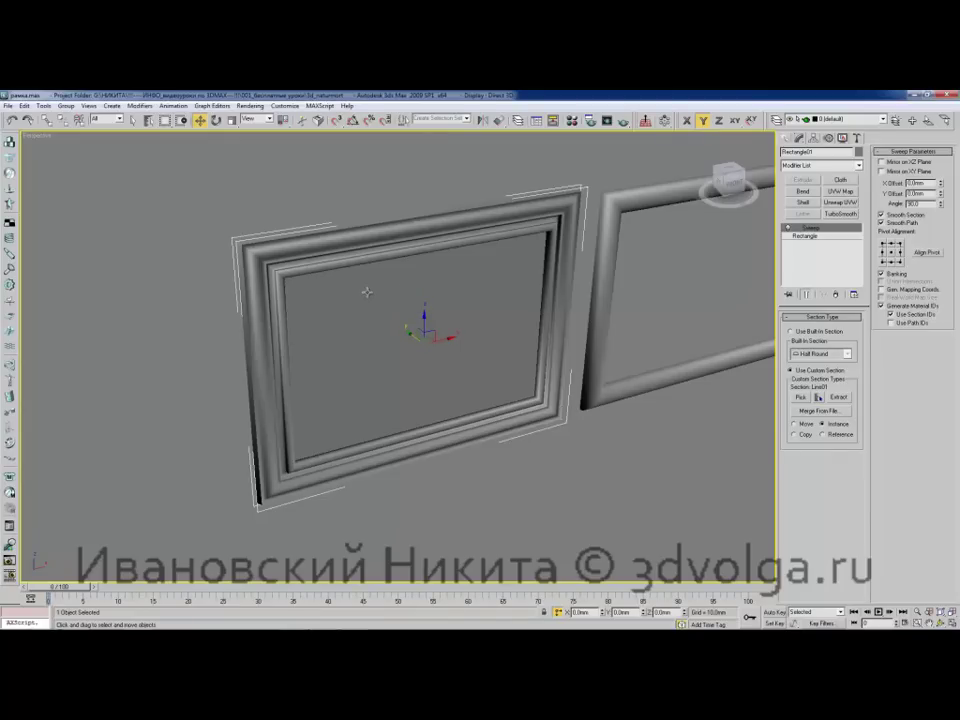
click(367, 292)
alt+middle_drag(420, 296, 444, 367)
click(400, 284)
key(w)
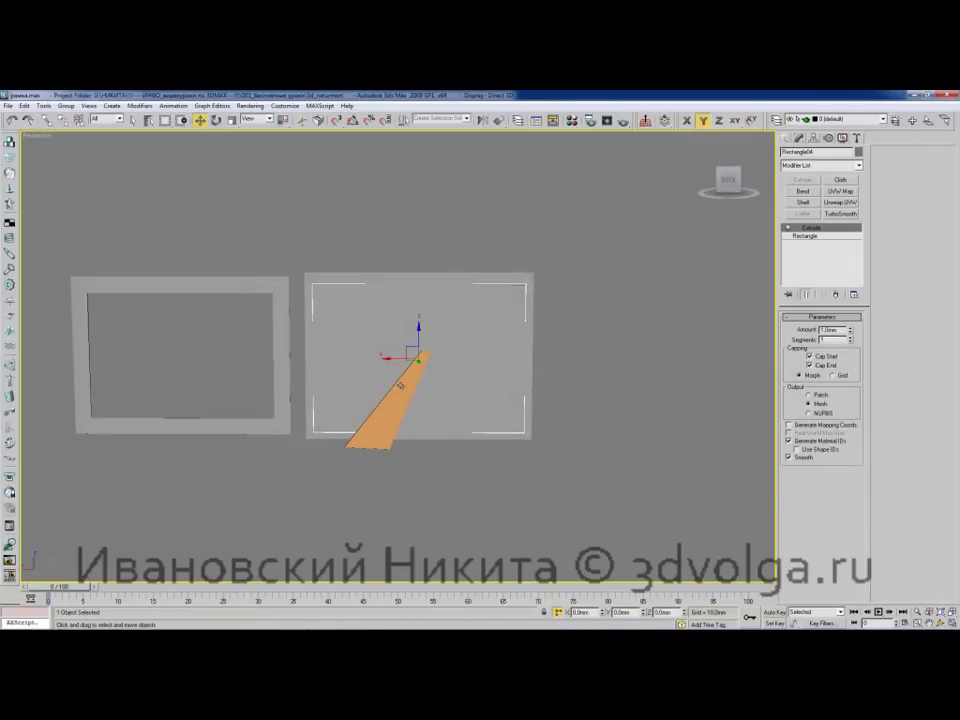
click(584, 376)
Adjust the height of the leg outline's base and top vertices to fit the frame's lower edge, then return to the Extrude level.
click(392, 385)
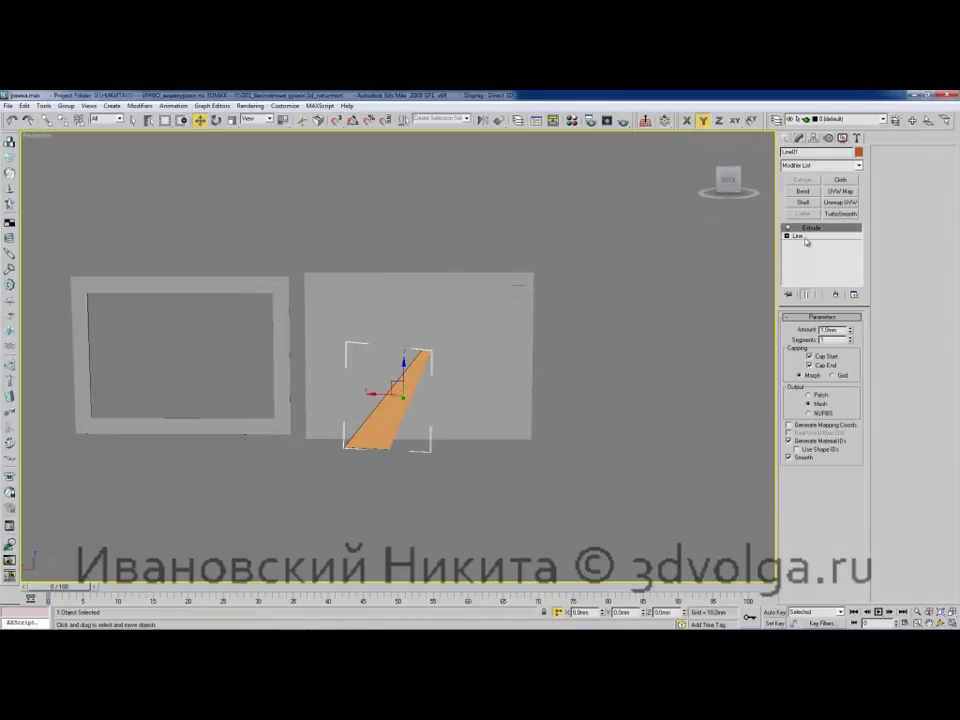
click(800, 236)
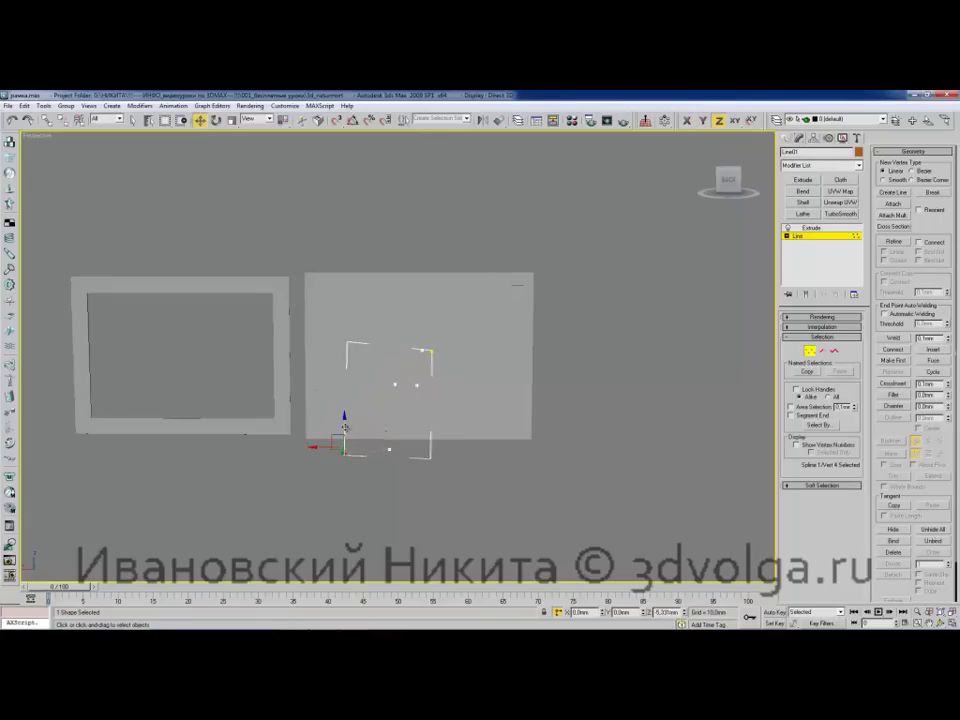
key(f)
middle_drag(404, 425, 407, 441)
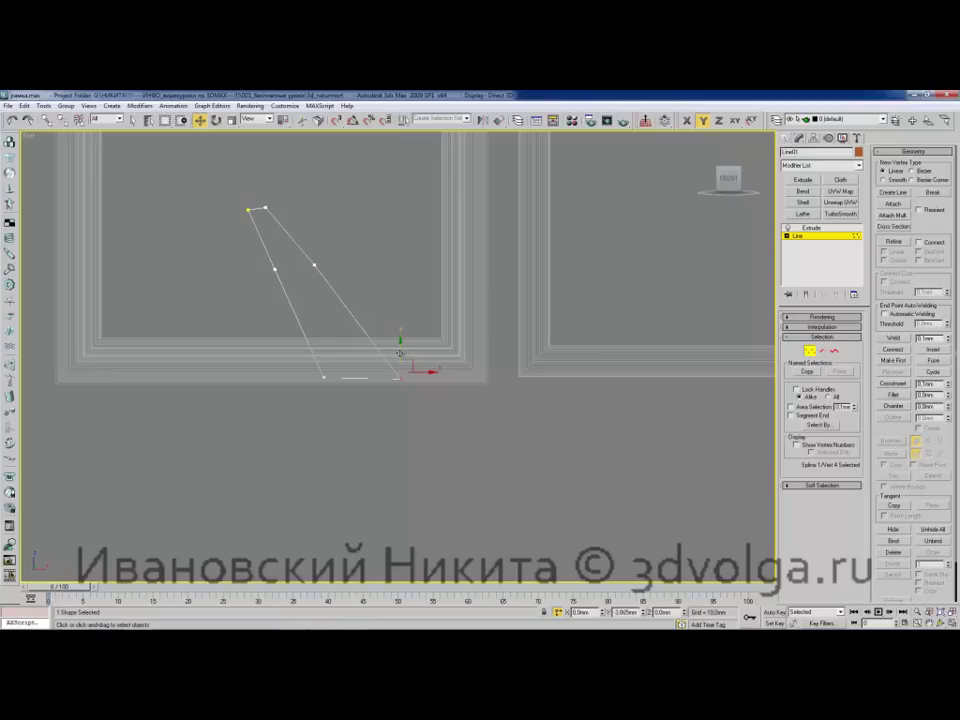
middle_drag(327, 302, 395, 383)
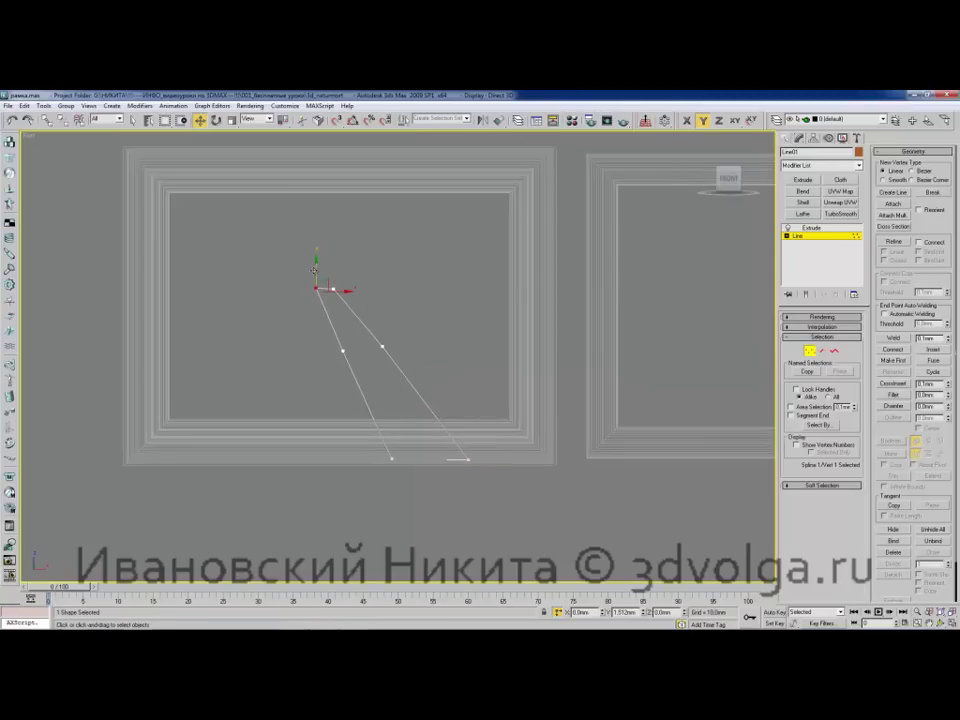
click(806, 237)
click(810, 228)
Create a small box about 12 by 14 mm beside the leg and the rear panel in the shaded top view.
mouse_move(483, 272)
alt+middle_down()
mouse_move(510, 289)
mouse_move(589, 279)
mouse_move(602, 289)
mouse_move(495, 339)
mouse_move(549, 311)
mouse_move(493, 312)
mouse_move(500, 325)
mouse_move(459, 381)
mouse_move(429, 364)
mouse_move(530, 300)
alt+middle_up()
key(F3)
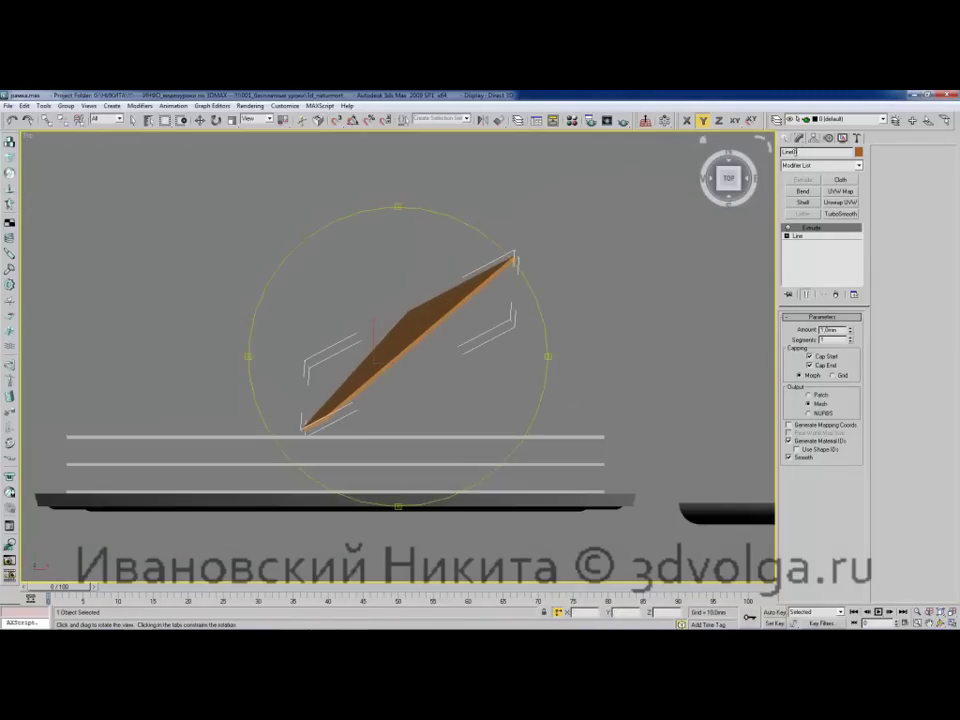
click(788, 138)
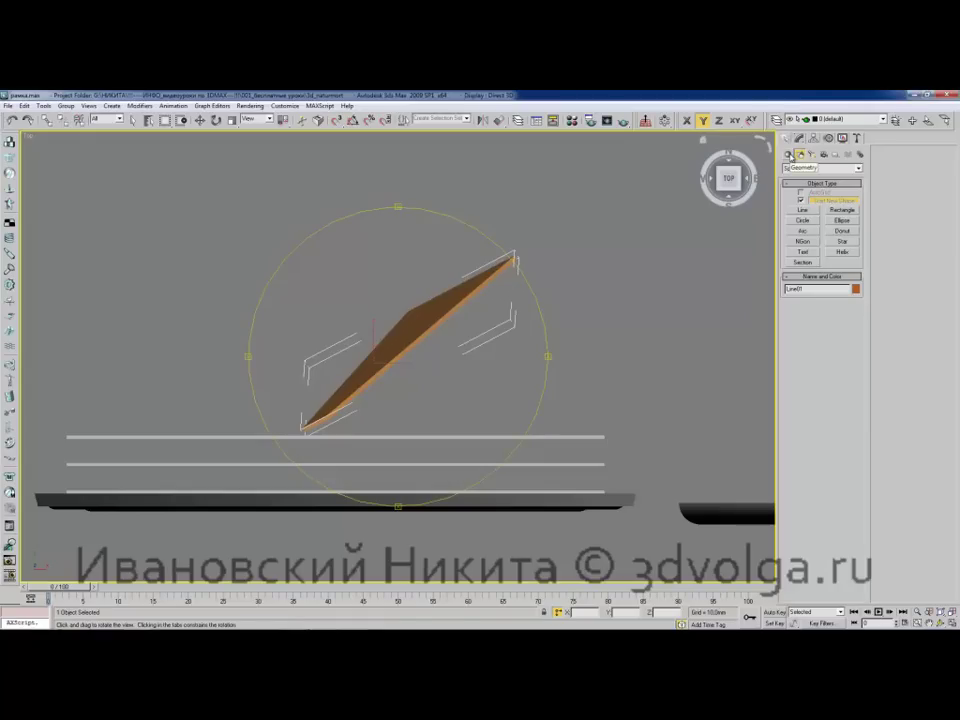
click(788, 154)
click(802, 202)
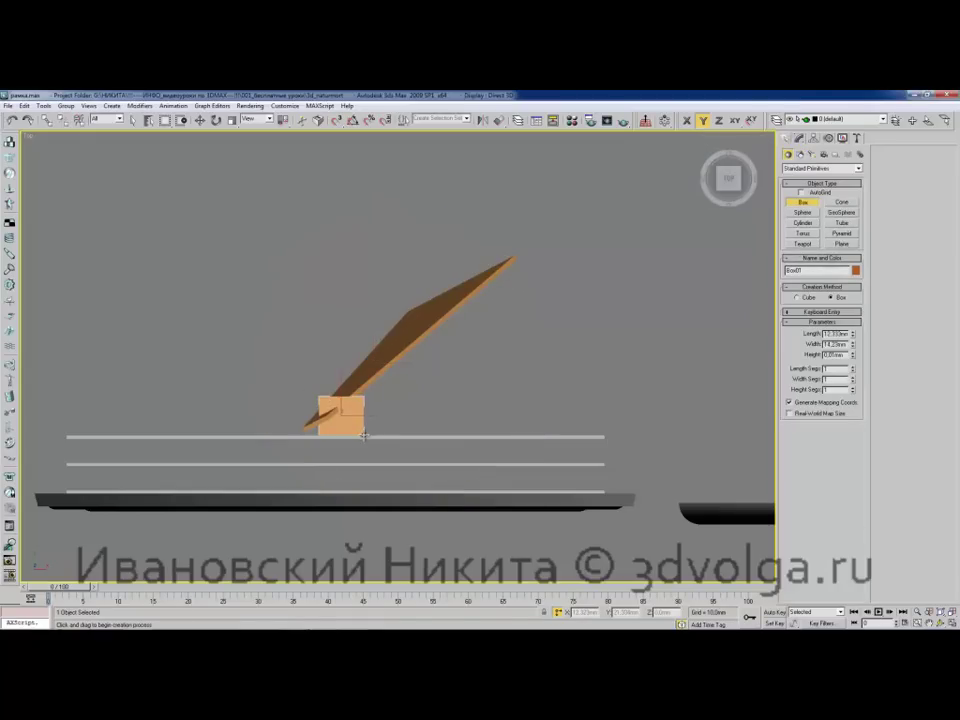
alt+middle_drag(356, 426, 416, 226)
Move the box along the Y and Z axes so it bridges the leg and the rear backing panel.
key(w)
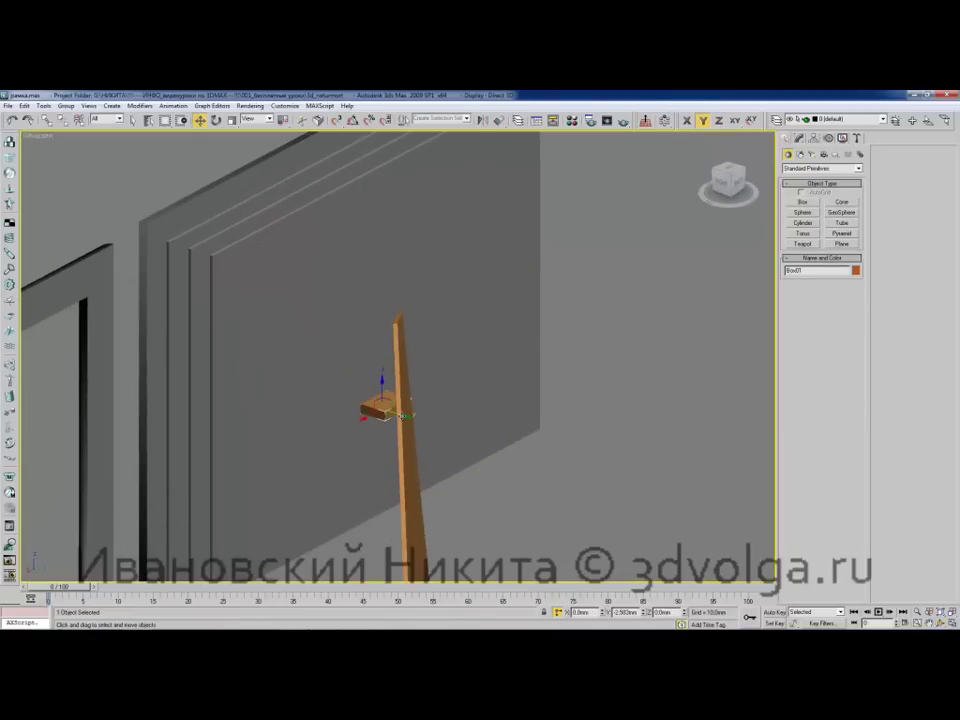
alt+middle_drag(433, 315, 320, 337)
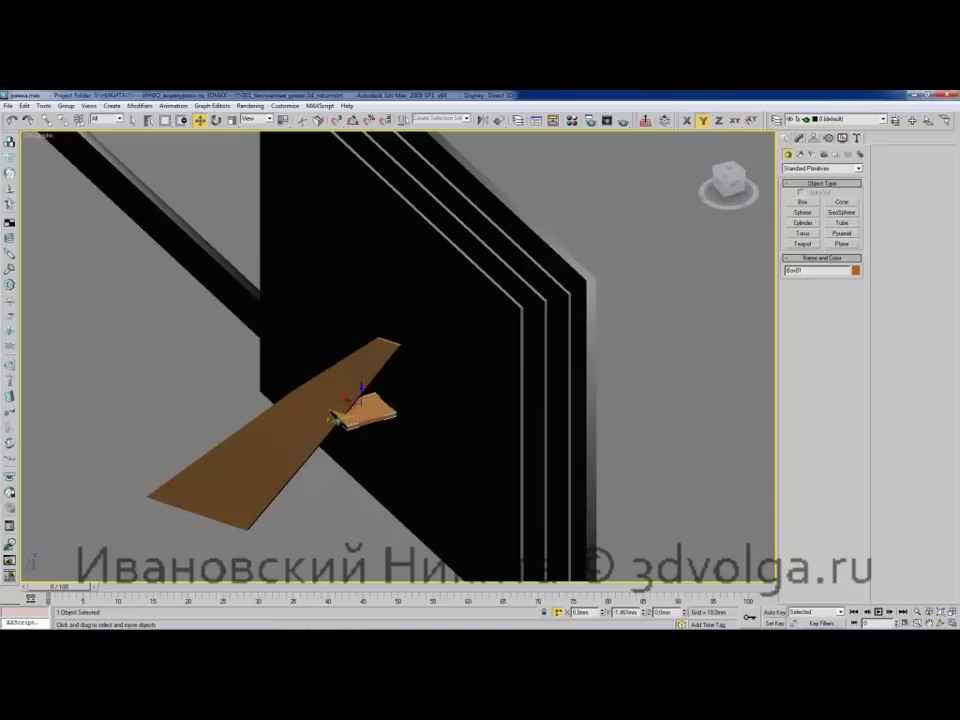
alt+middle_drag(340, 418, 393, 318)
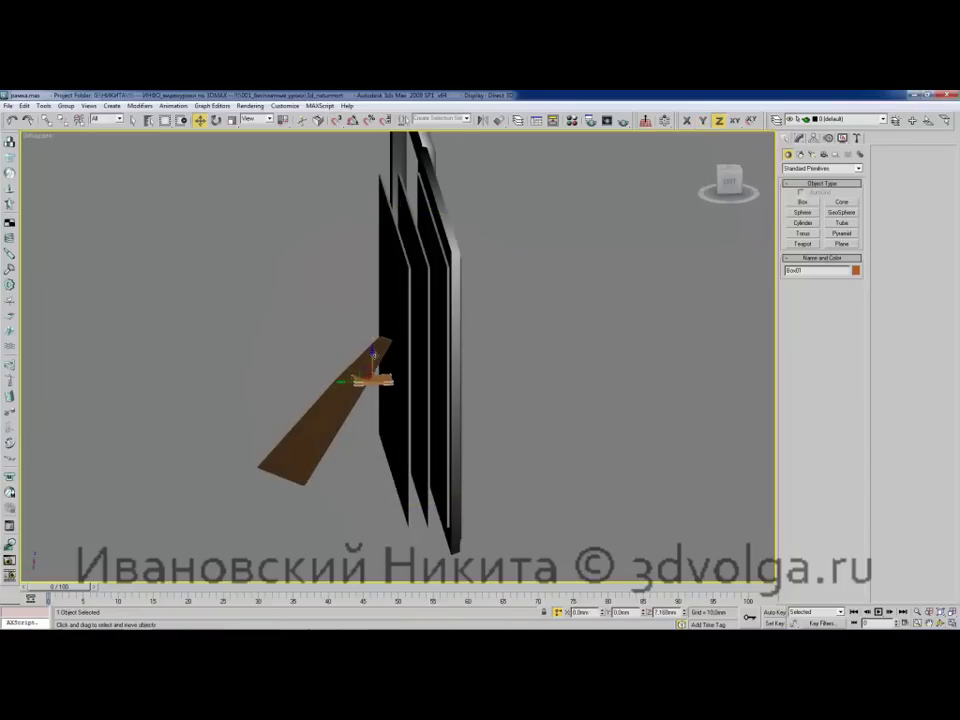
alt+middle_drag(420, 350, 400, 320)
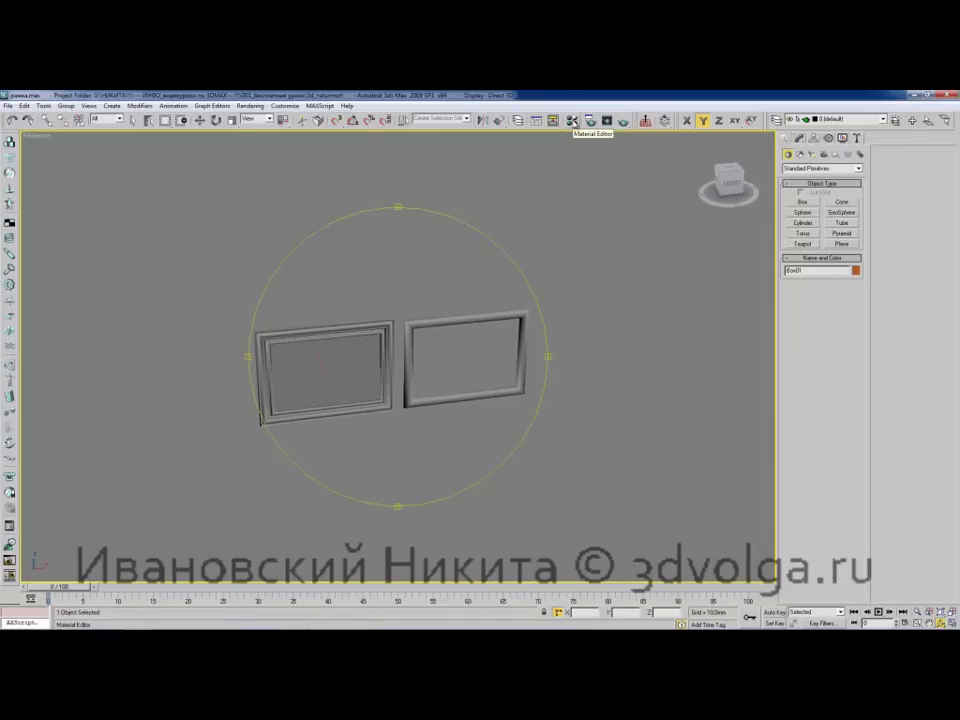
Open the Material Editor and place it beside the zoomed-in frame with the first material slot active.
key(m)
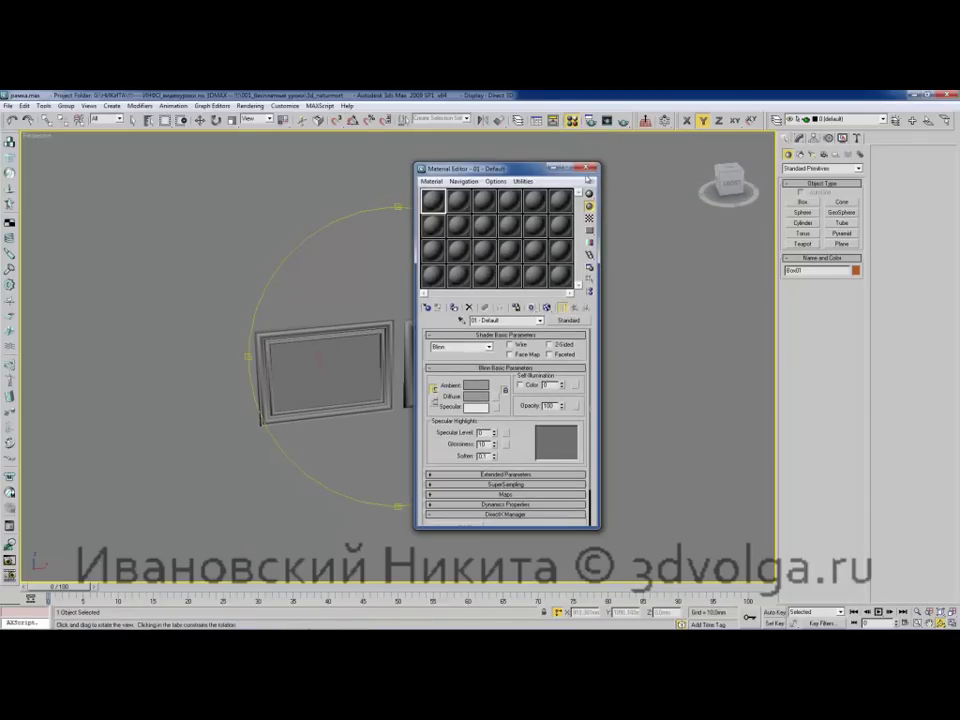
click(592, 169)
key(m)
drag(478, 170, 508, 168)
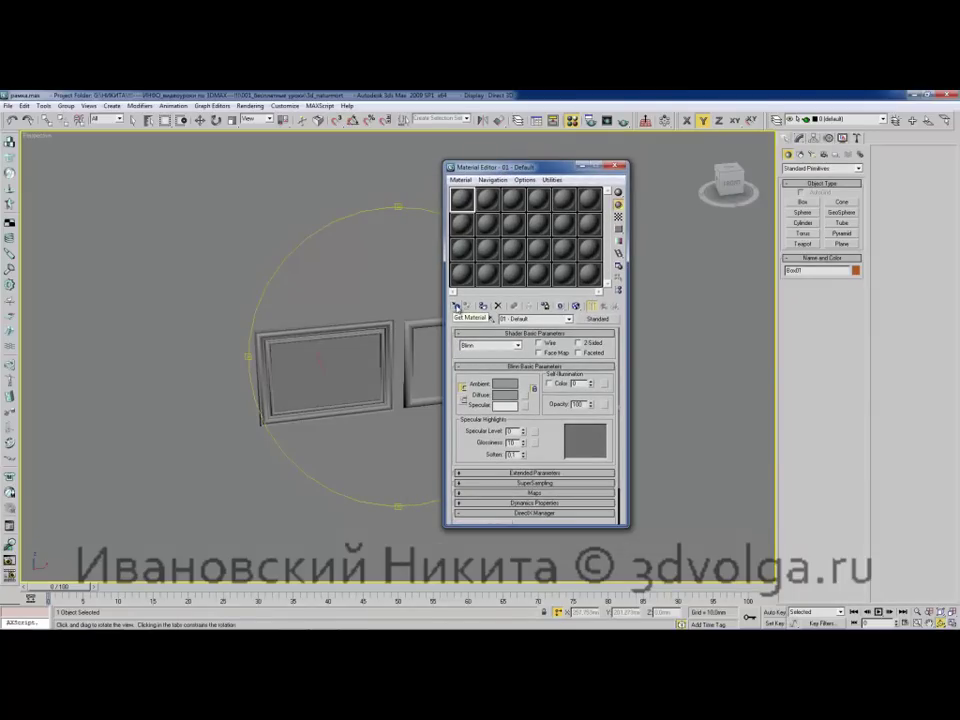
scroll(317, 347, up, 5)
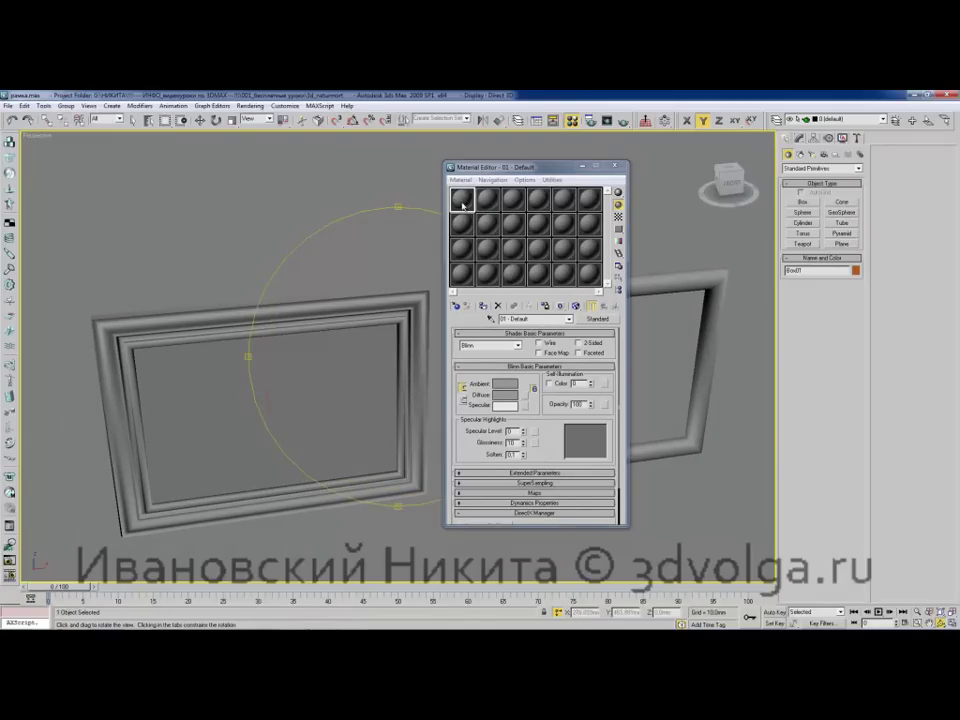
Merge all materials from the second saved material library file into the Material/Map Browser's library list.
click(456, 306)
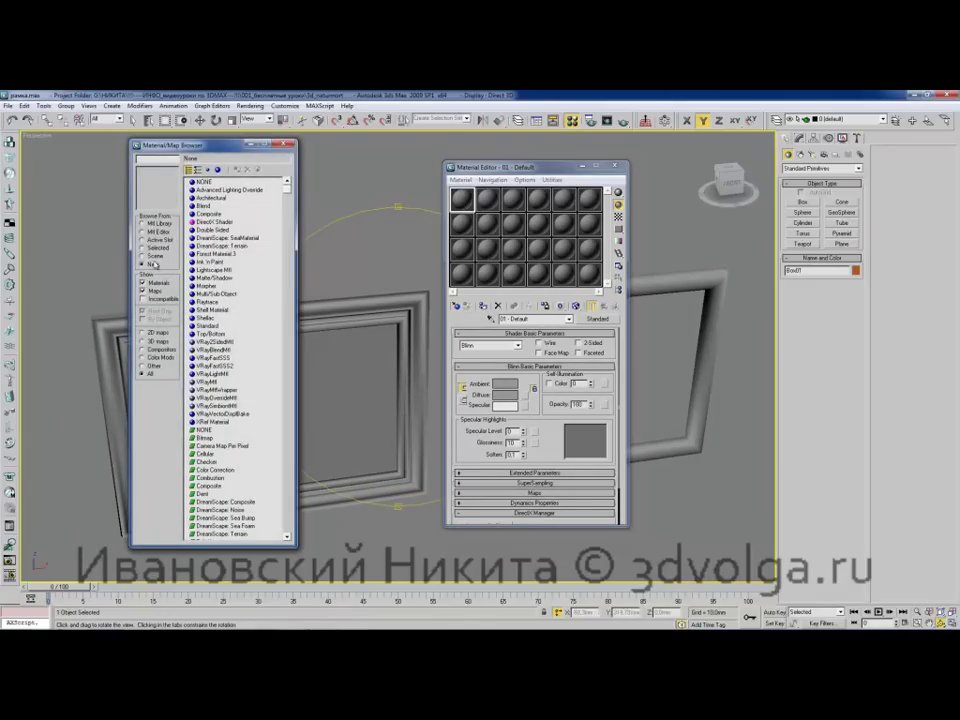
click(155, 224)
click(156, 352)
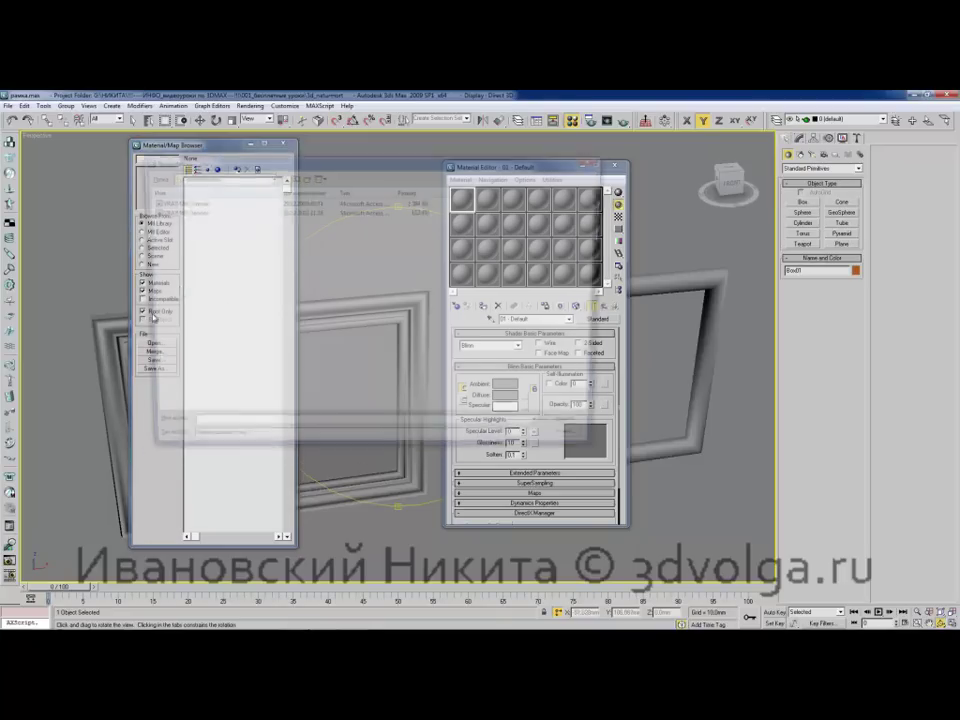
double_click(176, 213)
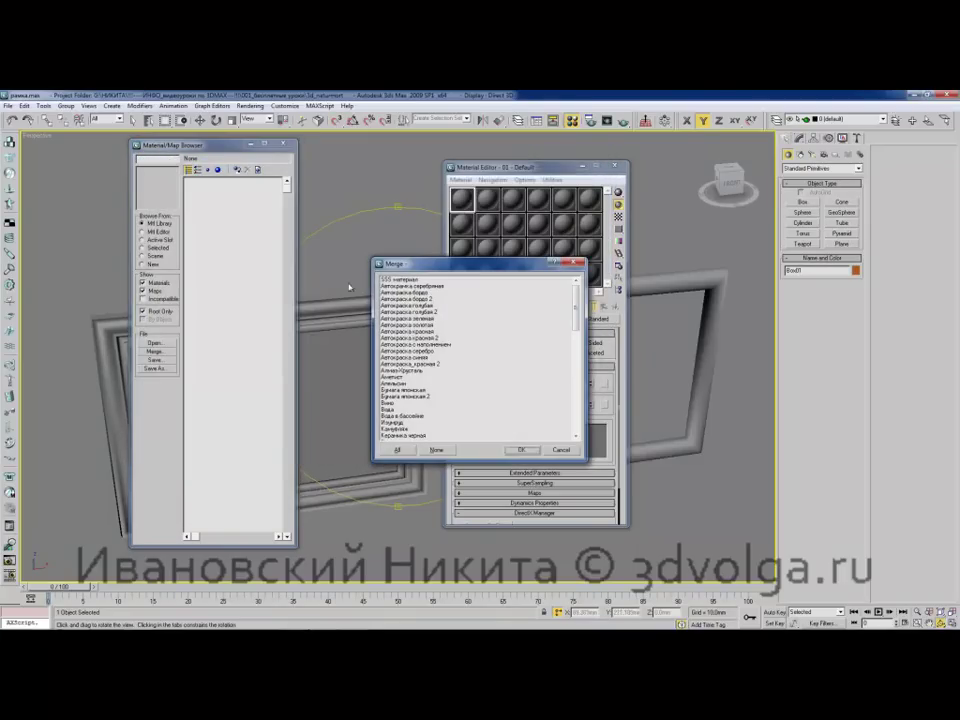
click(373, 265)
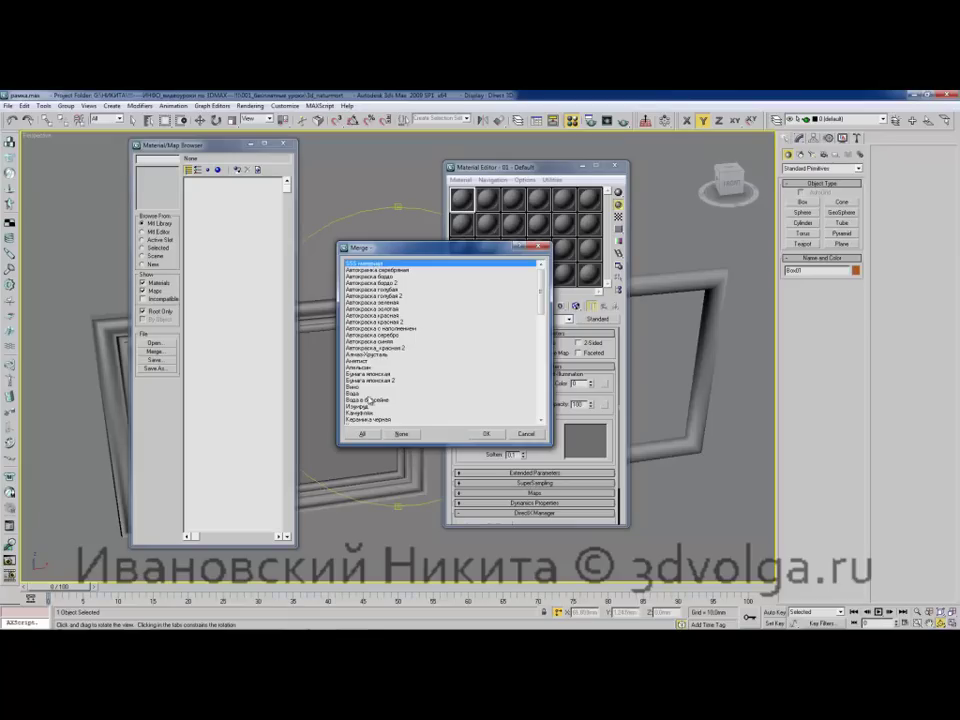
click(362, 434)
click(486, 434)
Load the "Стекло архитектурное" VRay material into the first material slot and close the Material/Map Browser.
drag(289, 194, 288, 448)
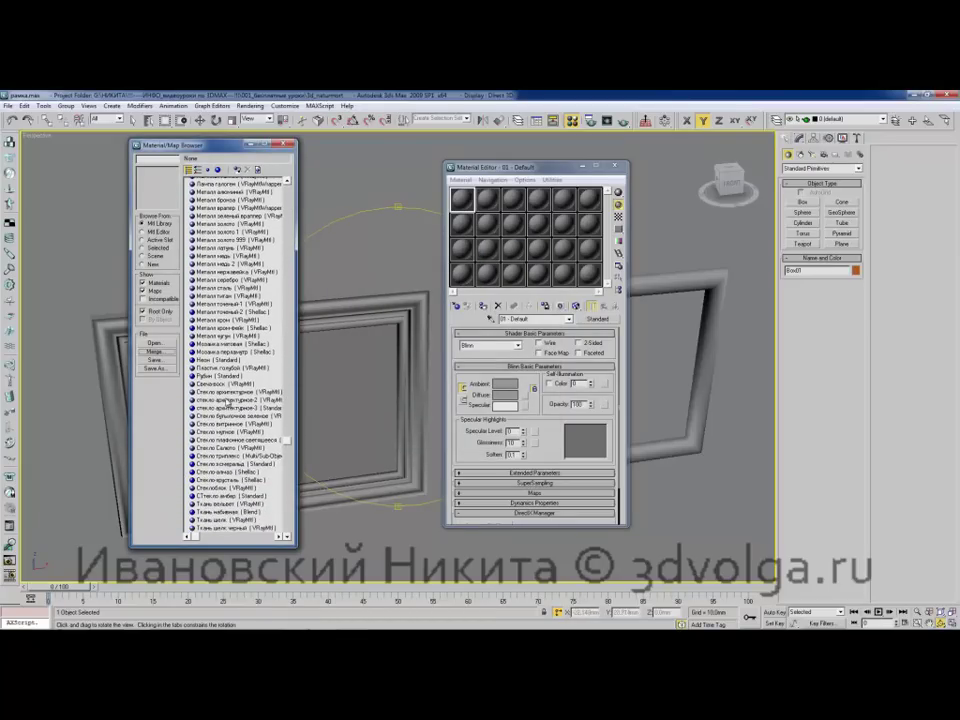
click(228, 393)
drag(228, 393, 344, 358)
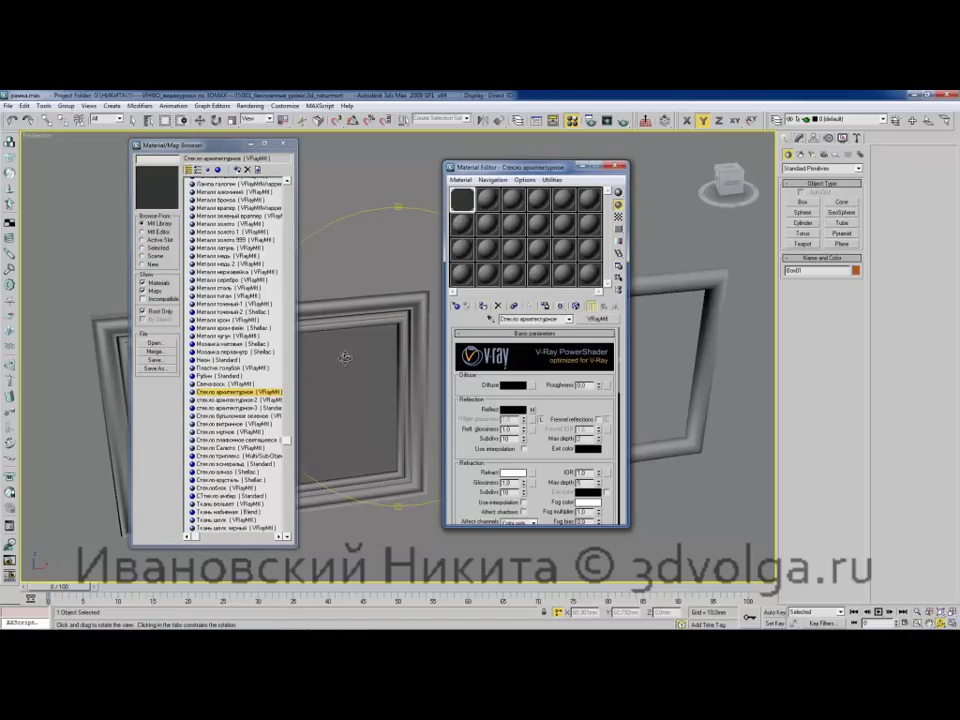
drag(248, 145, 285, 177)
click(335, 175)
In the Top view, move the middle panel forward along Y so it sits close behind the front glass panel.
drag(308, 268, 343, 293)
key(t)
middle_drag(326, 354, 361, 299)
key(w)
click(311, 380)
middle_drag(337, 363, 234, 333)
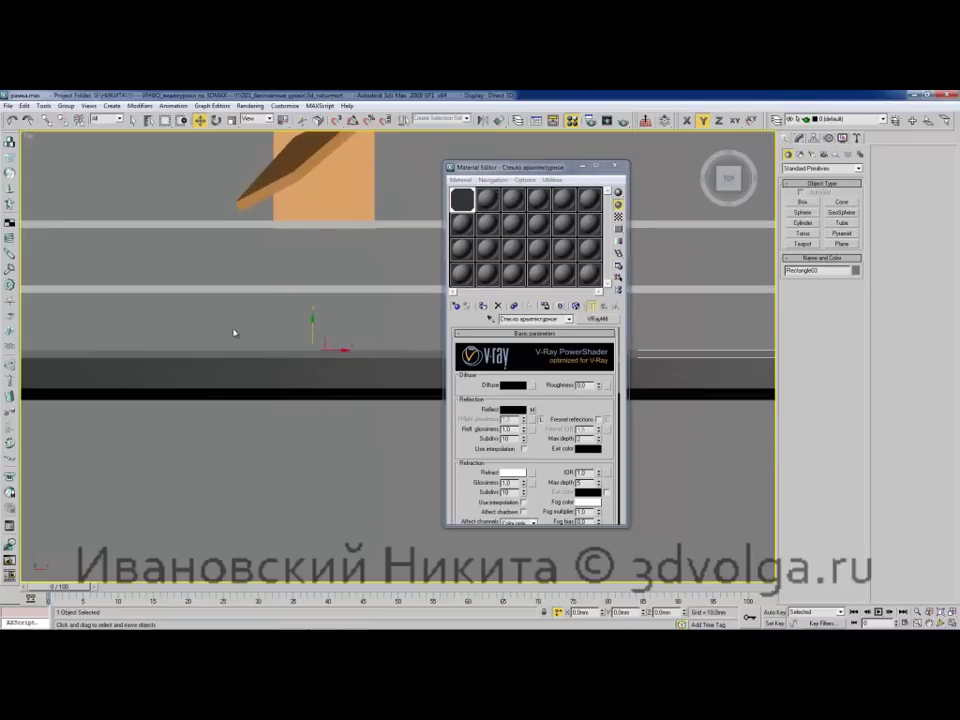
scroll(234, 333, down, 2)
scroll(325, 345, down, 3)
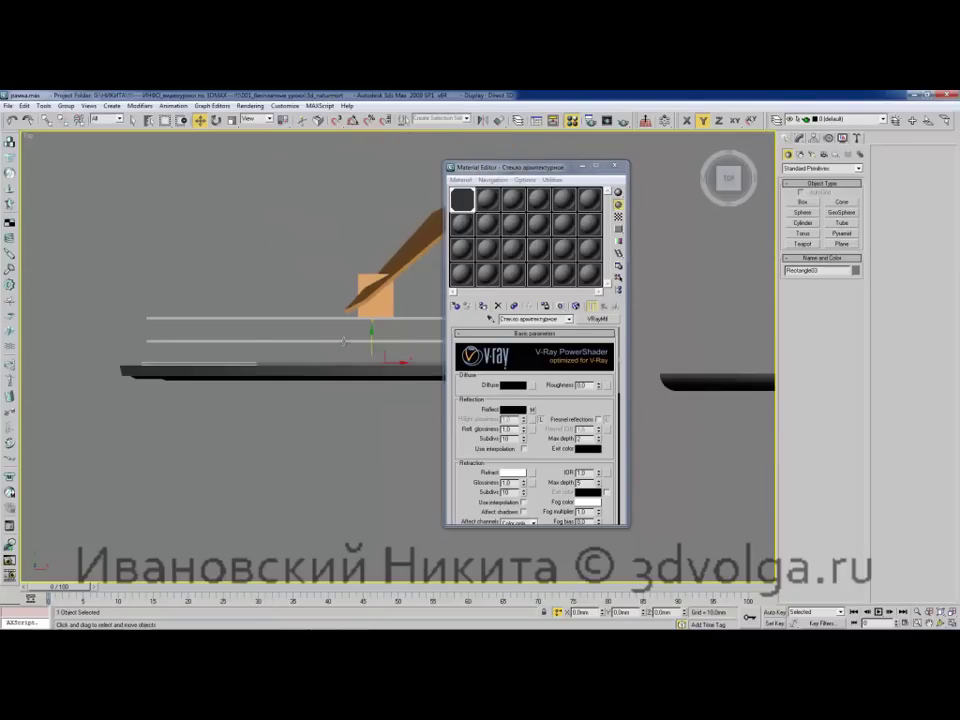
scroll(338, 338, up, 1)
scroll(336, 338, up, 1)
drag(338, 311, 338, 336)
alt+middle_drag(363, 344, 345, 268)
scroll(315, 268, down, 2)
scroll(315, 268, up, 2)
Change the material in the second sample slot to a VRayMtl.
click(487, 198)
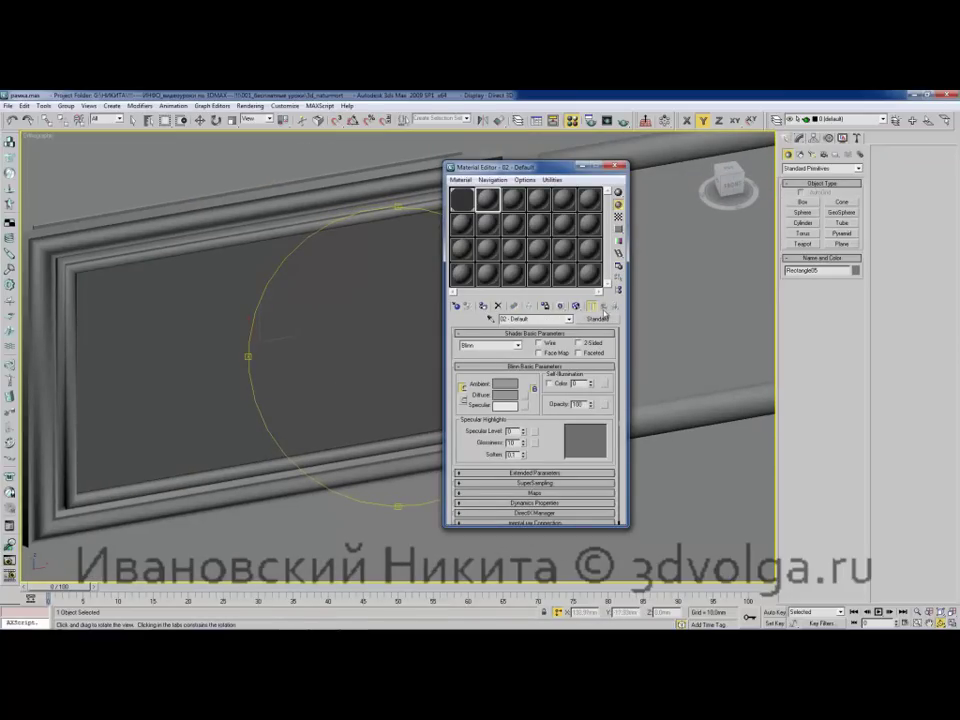
click(598, 318)
double_click(389, 391)
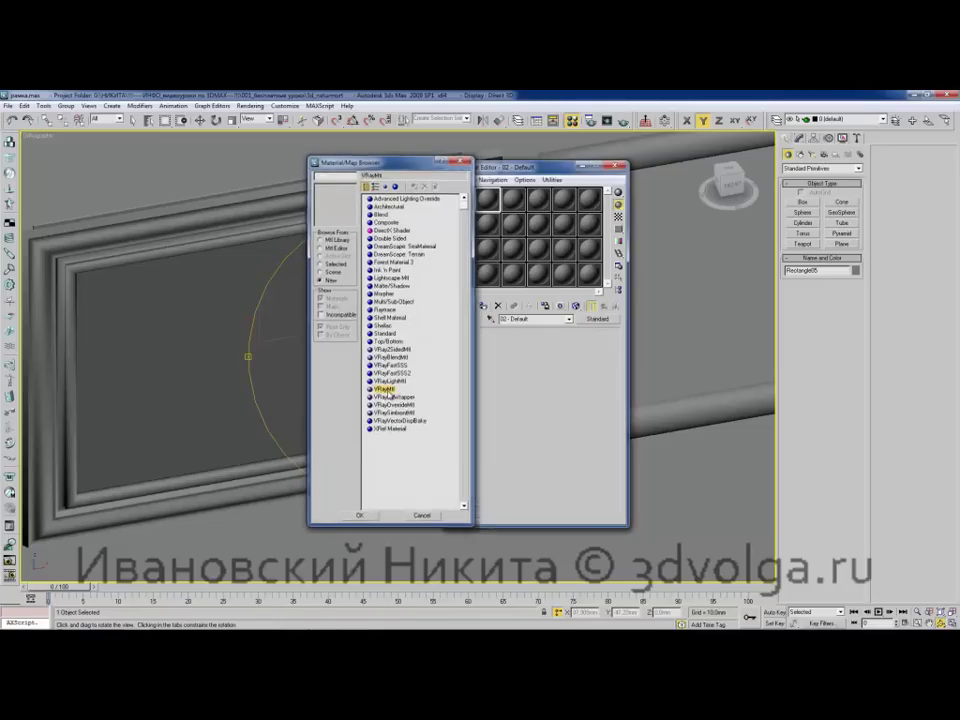
Load весна.jpg as a Bitmap in the material's Diffuse map and show the map in the viewport.
alt+middle_drag(356, 268, 373, 295)
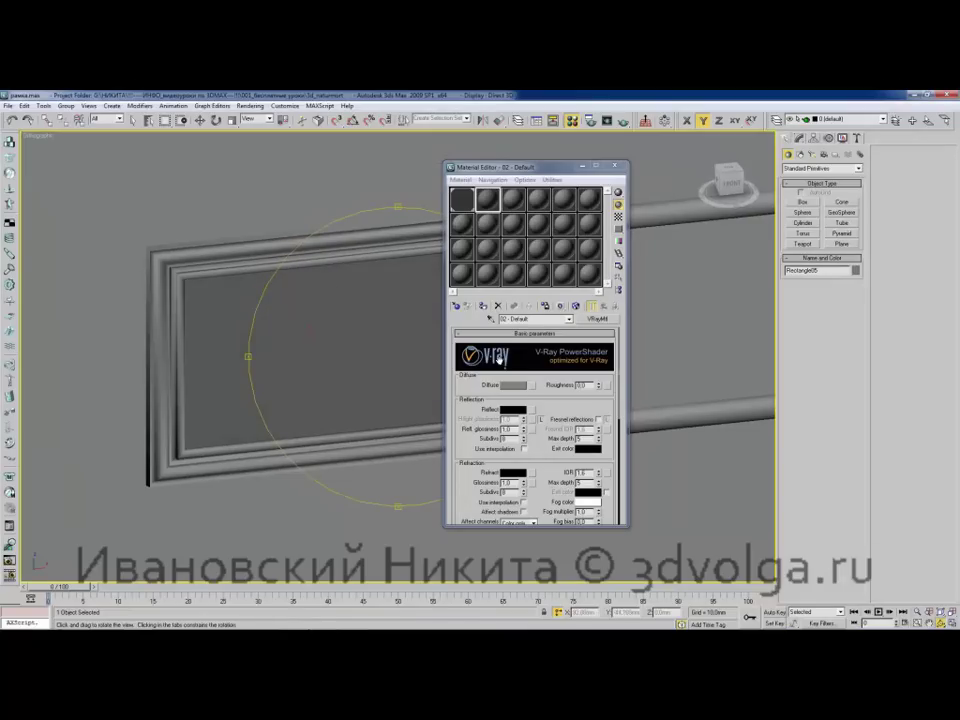
click(532, 386)
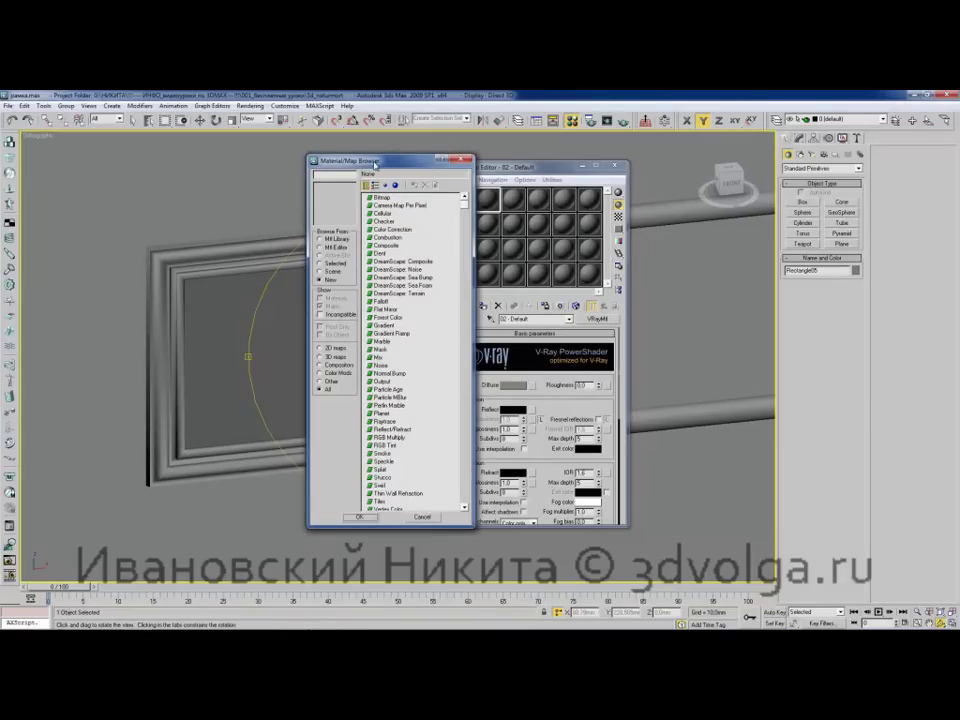
drag(375, 165, 339, 165)
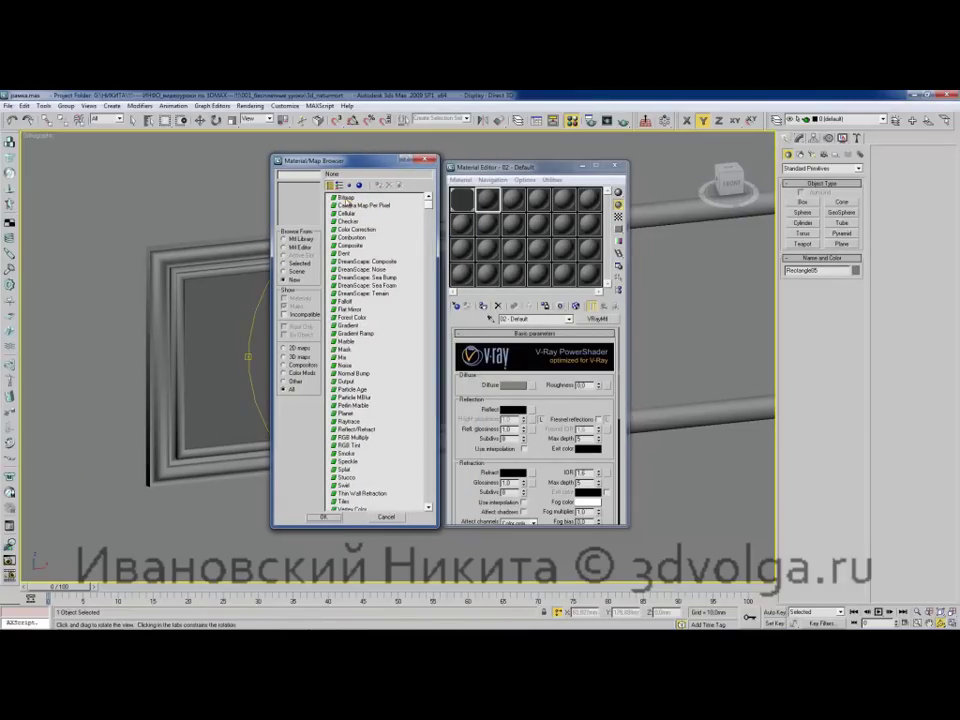
double_click(345, 198)
click(150, 194)
double_click(146, 197)
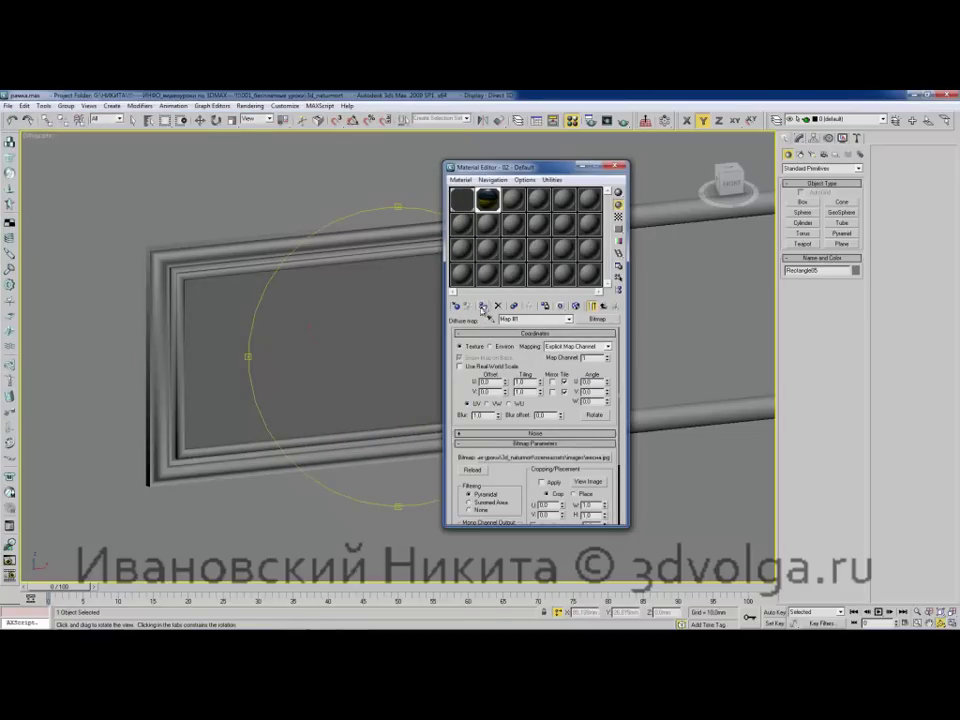
drag(472, 168, 526, 170)
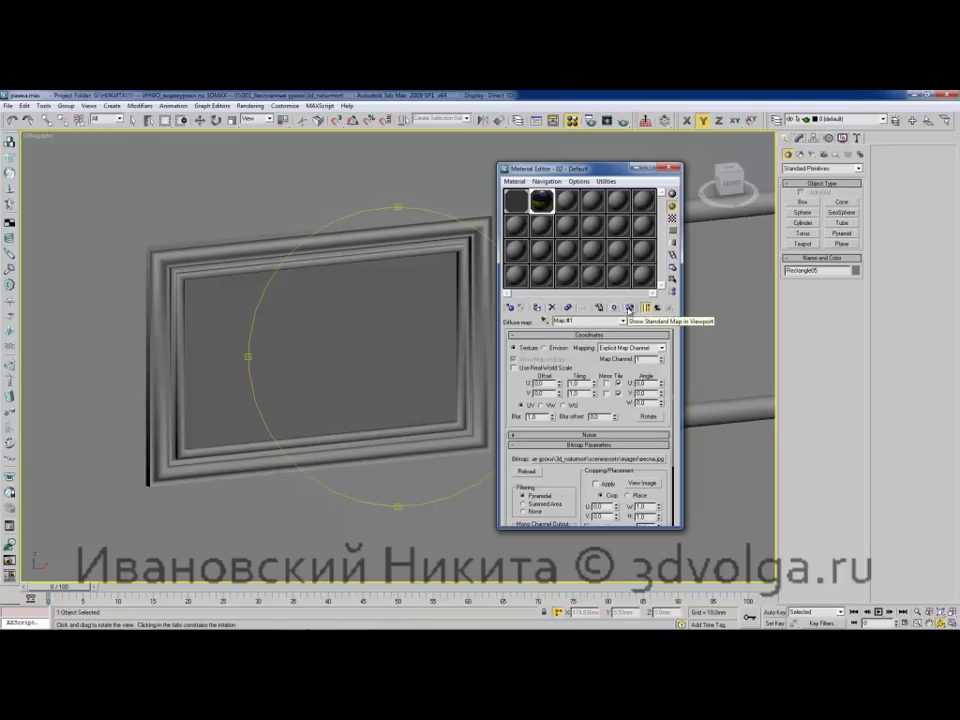
click(630, 308)
In the Top view, move the rear backing panel, support leg and connecting box forward along Y against the picture panel.
drag(427, 298, 377, 351)
scroll(375, 361, up, 4)
key(w)
alt+middle_drag(396, 364, 384, 320)
scroll(388, 313, down, 6)
alt+middle_drag(377, 363, 362, 267)
drag(363, 267, 334, 357)
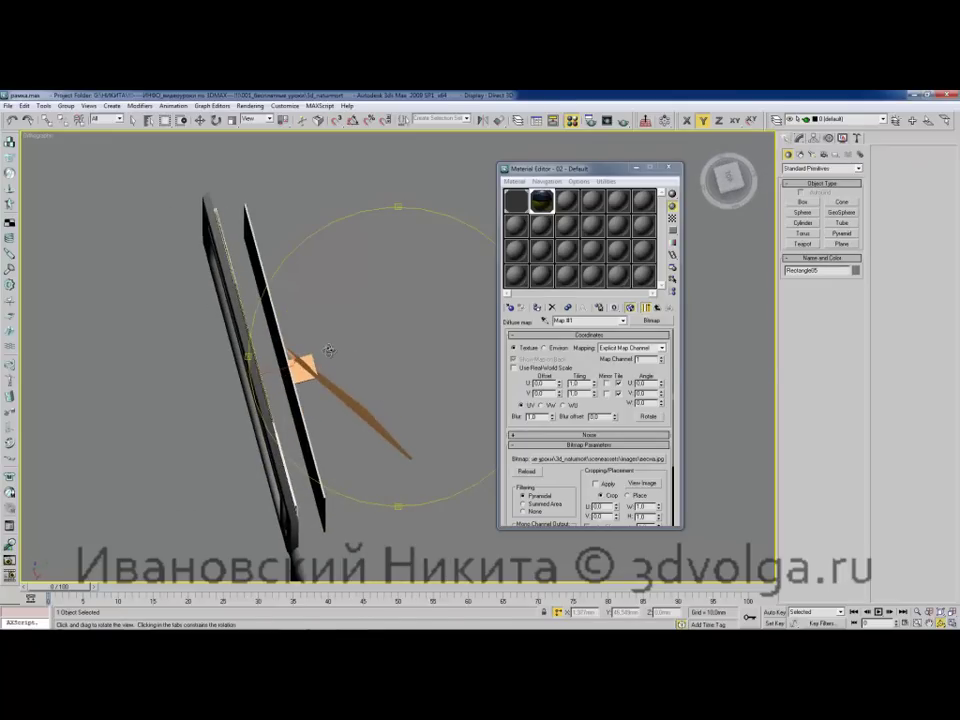
key(t)
scroll(350, 349, up, 4)
middle_drag(356, 348, 335, 379)
key(w)
drag(321, 252, 432, 356)
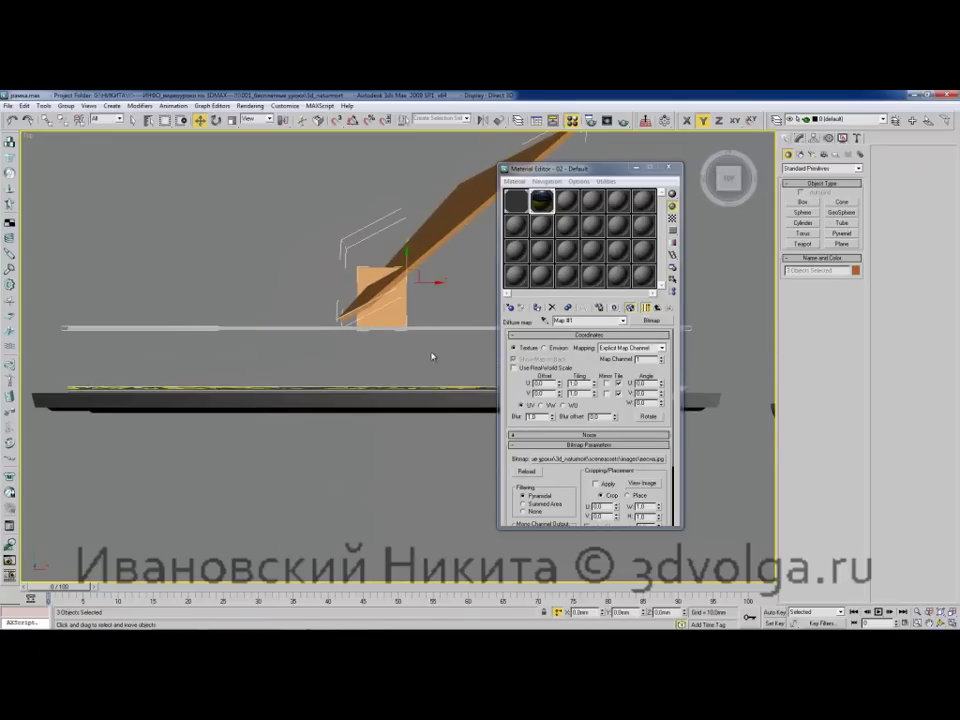
middle_drag(432, 356, 408, 378)
drag(381, 280, 381, 335)
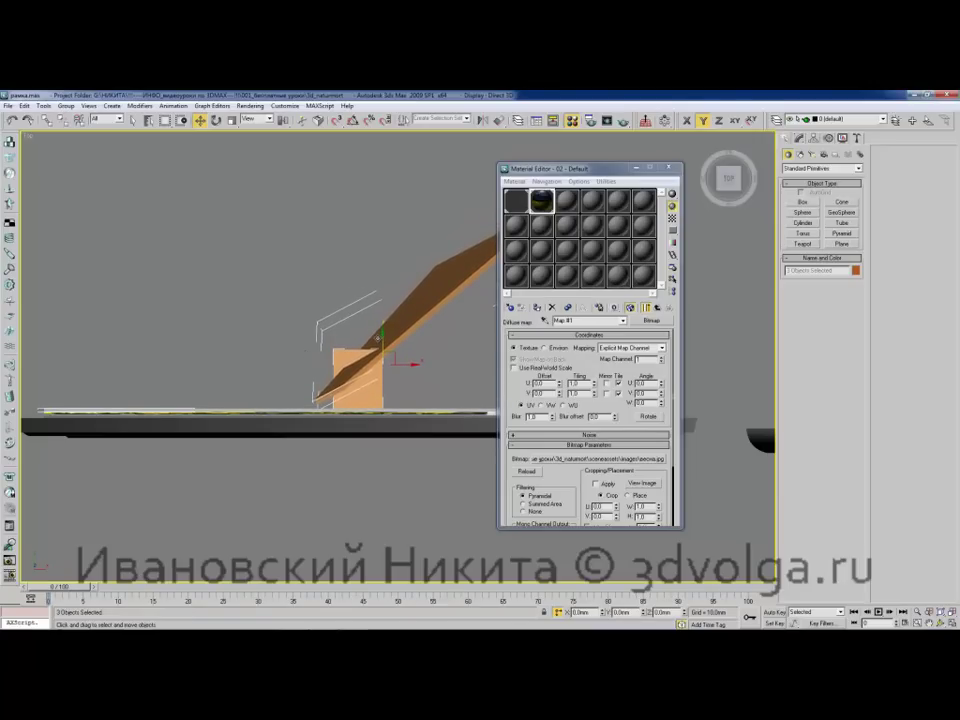
Nudge the parts behind the frame slightly further forward along Y toward the molding.
middle_drag(285, 350, 344, 320)
drag(359, 284, 409, 388)
drag(430, 325, 429, 330)
alt+middle_drag(403, 346, 345, 242)
scroll(345, 242, down, 4)
Select the outer frame molding, activate the third material slot and open the material library for it.
alt+middle_drag(399, 268, 388, 317)
click(309, 259)
click(241, 294)
middle_drag(240, 298, 335, 315)
scroll(315, 301, down, 2)
scroll(309, 315, up, 2)
click(572, 206)
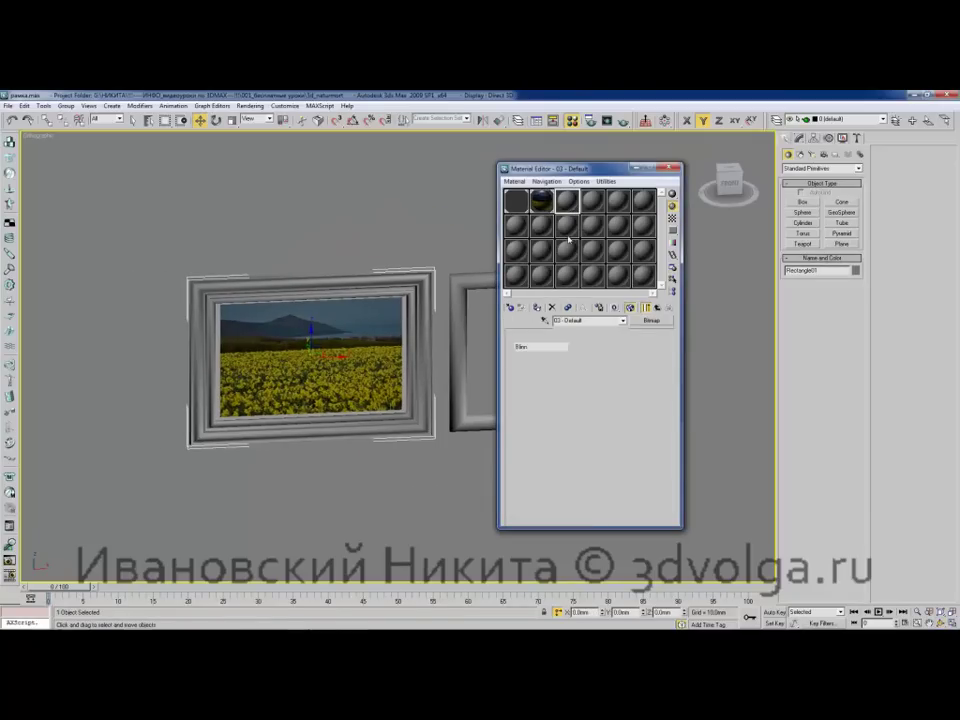
click(509, 307)
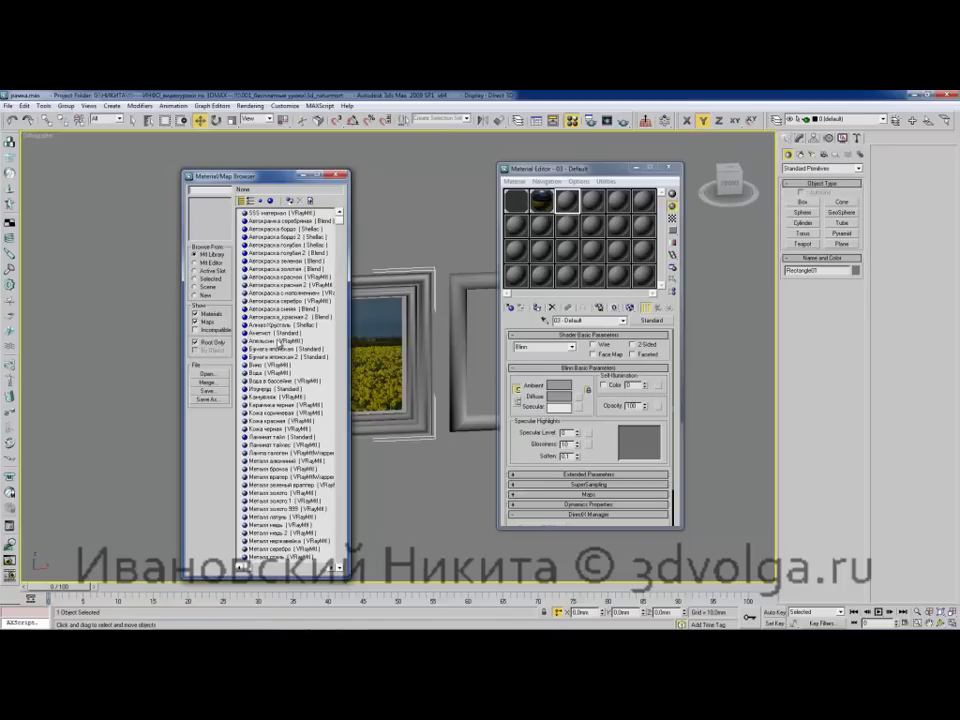
Look through the library materials and preview a few for a suitable frame finish.
click(281, 341)
scroll(295, 365, down, 3)
scroll(298, 369, down, 8)
scroll(311, 399, down, 4)
scroll(308, 459, up, 13)
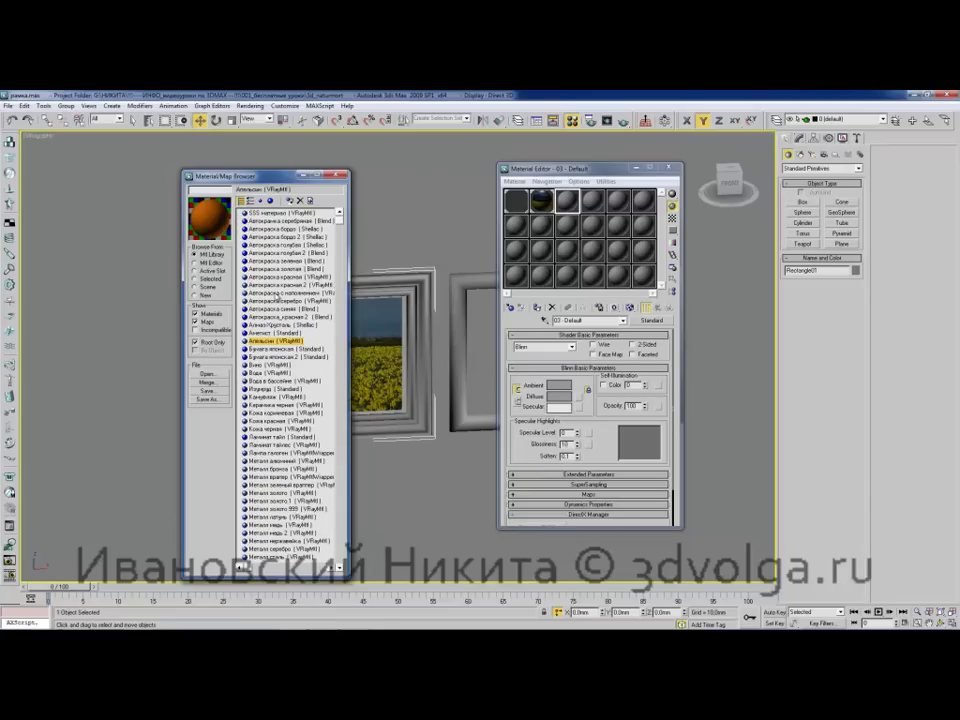
click(277, 357)
scroll(284, 382, down, 1)
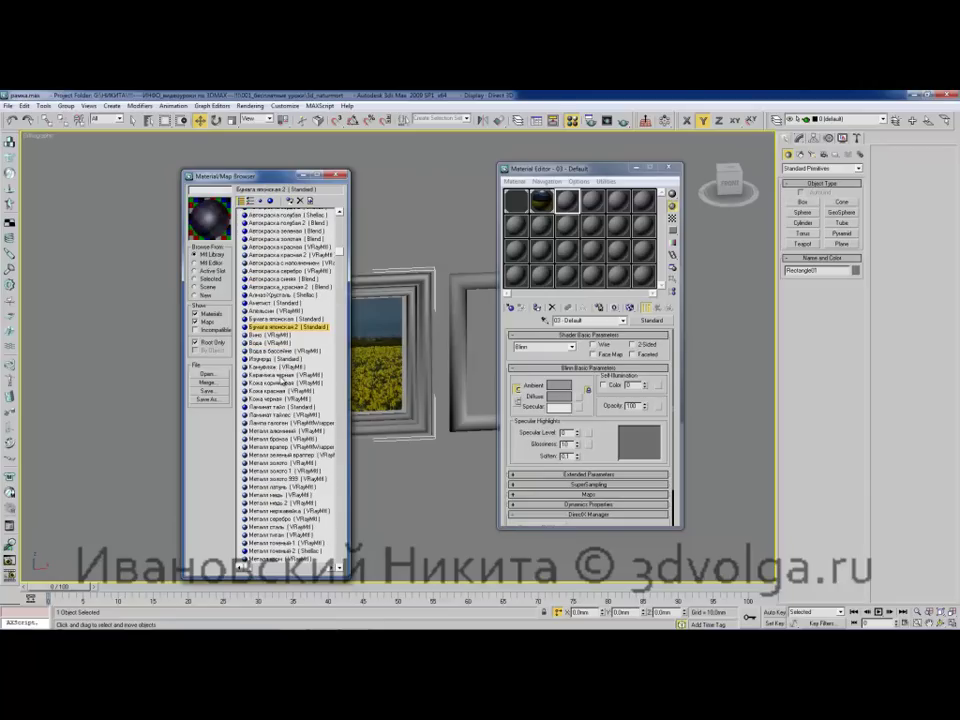
scroll(300, 410, down, 2)
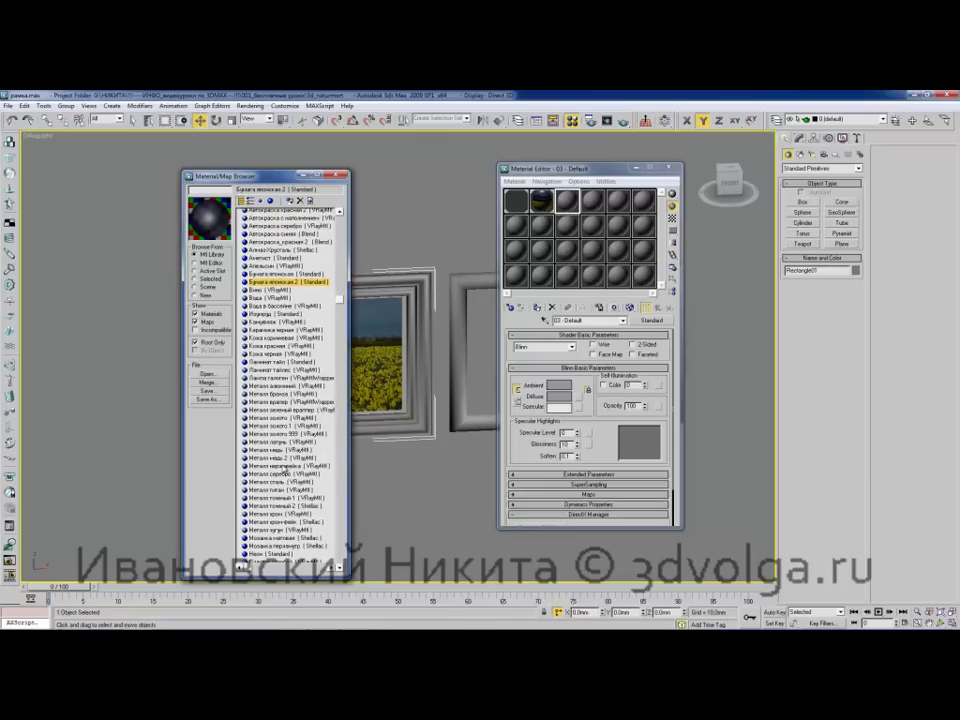
Load the "Металл алюминий" VRayMtl into the third slot, close the library and apply the material to the outer frame.
click(282, 387)
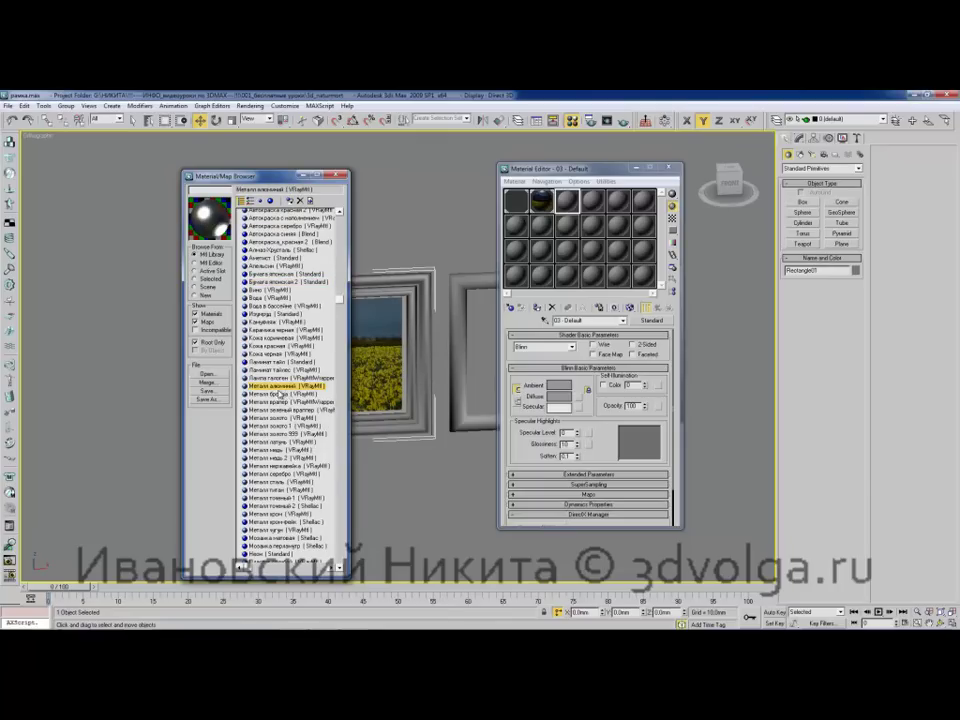
double_click(281, 390)
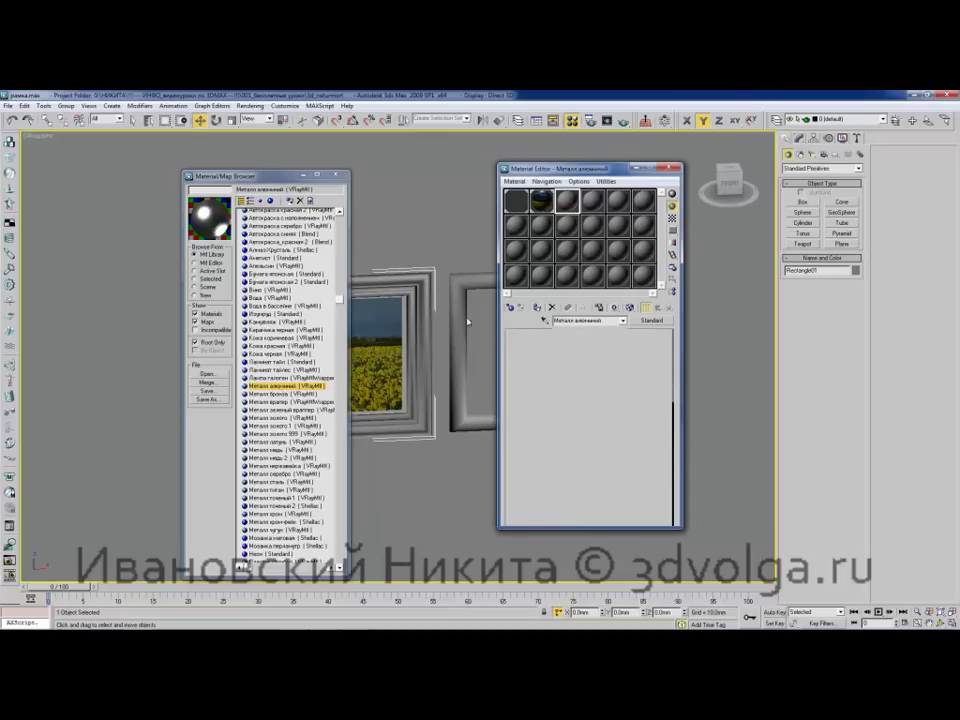
click(340, 175)
mouse_move(566, 200)
mouse_down()
mouse_move(439, 261)
mouse_move(425, 281)
mouse_move(371, 268)
mouse_move(321, 291)
mouse_move(261, 272)
mouse_up()
Select the support leg together with its connecting box behind the frame.
key(ctrl+r)
alt+middle_drag(261, 272, 430, 321)
click(403, 377)
ctrl+click(412, 392)
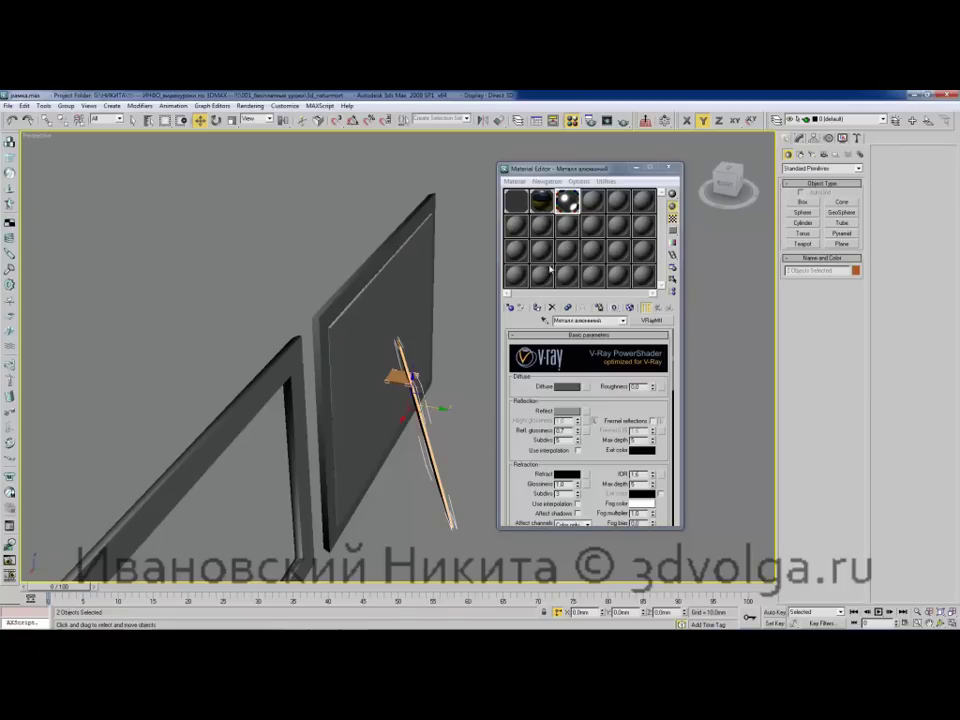
Select all six parts of the picture frame and group them under the name "рамка фото".
alt+middle_drag(474, 336, 323, 308)
key(w)
drag(242, 296, 368, 422)
middle_drag(239, 247, 256, 262)
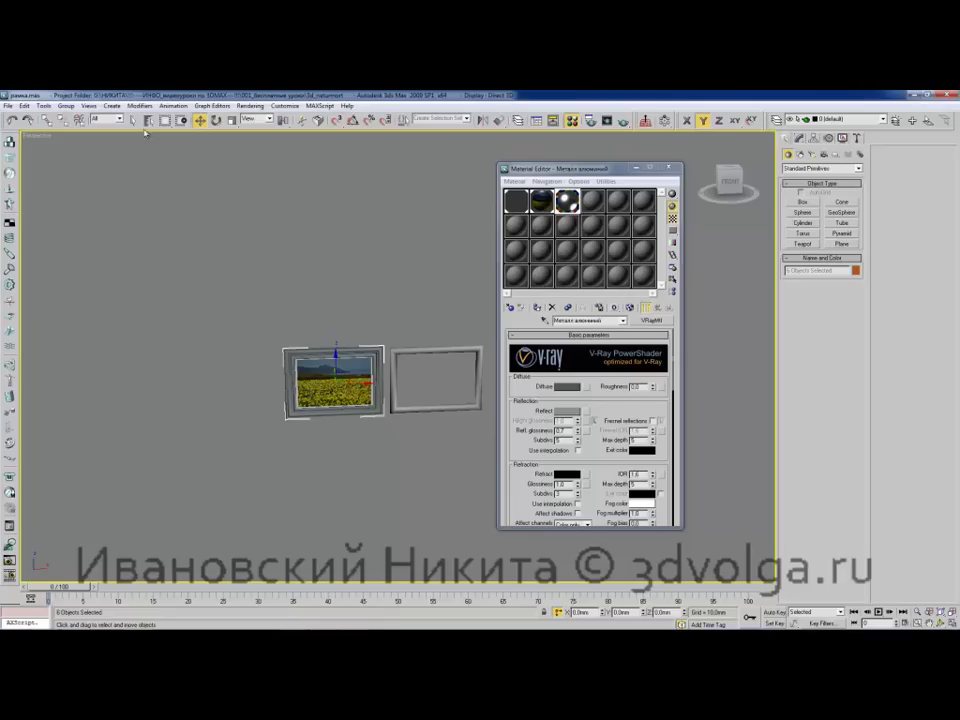
click(66, 106)
click(82, 116)
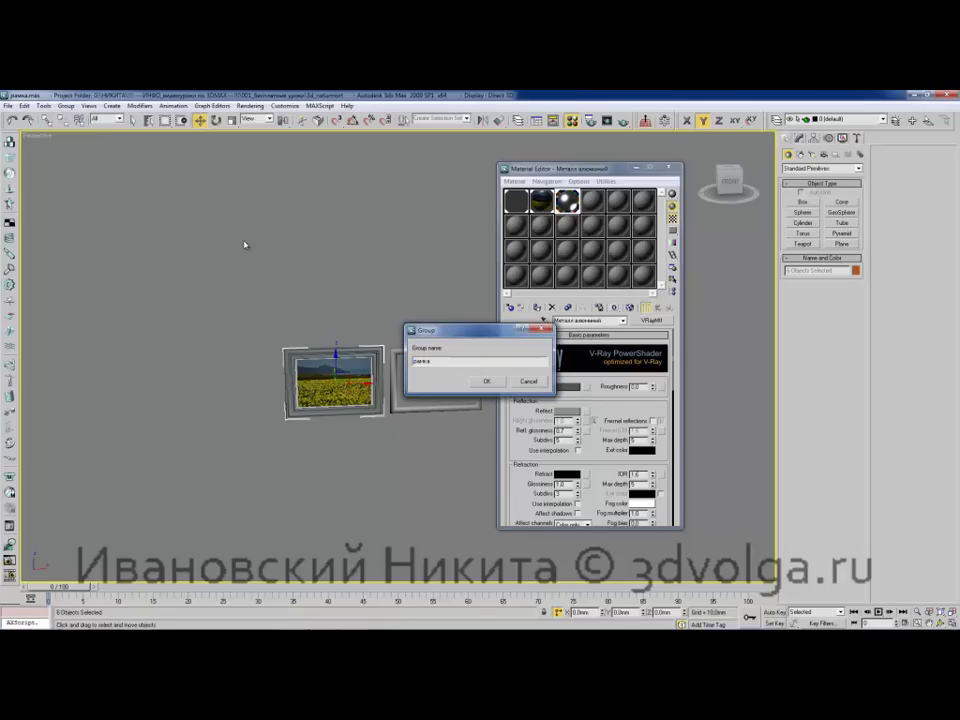
key(Return)
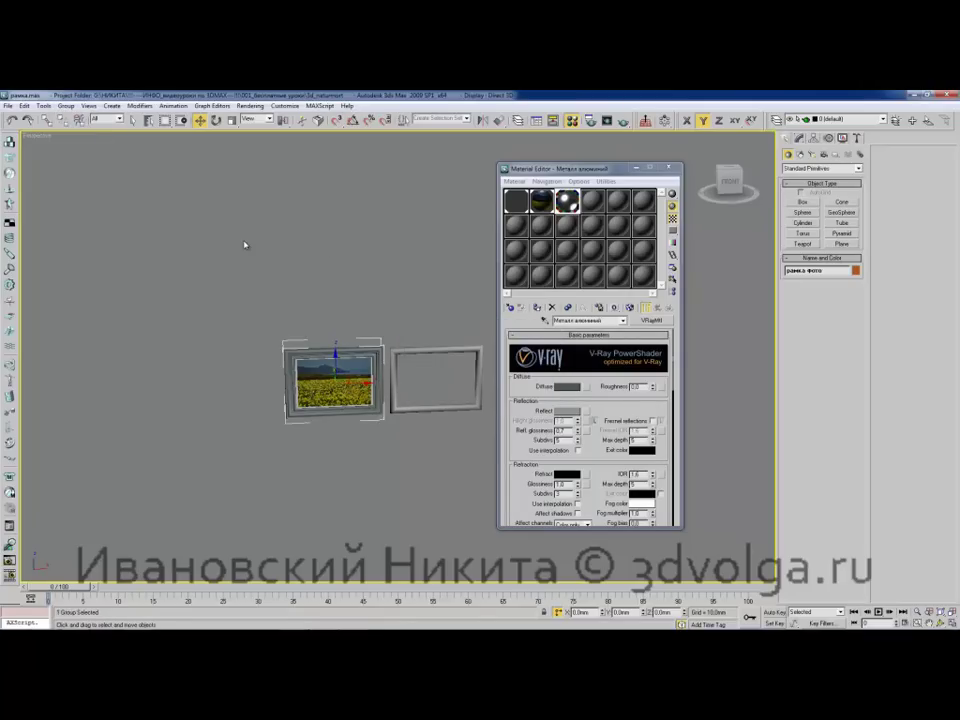
middle_drag(379, 323, 345, 329)
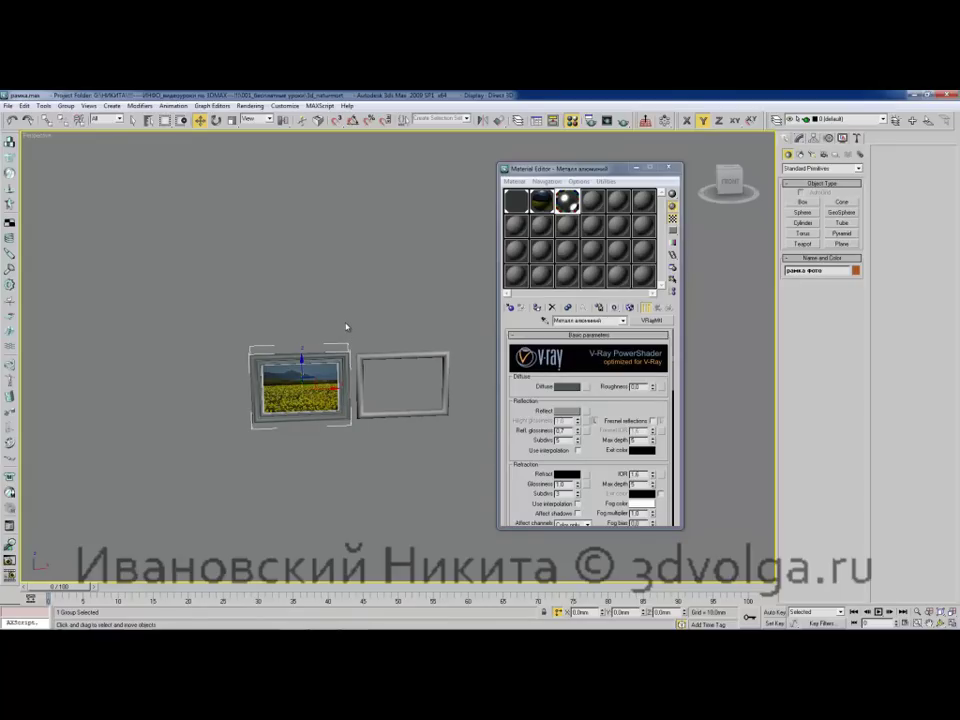